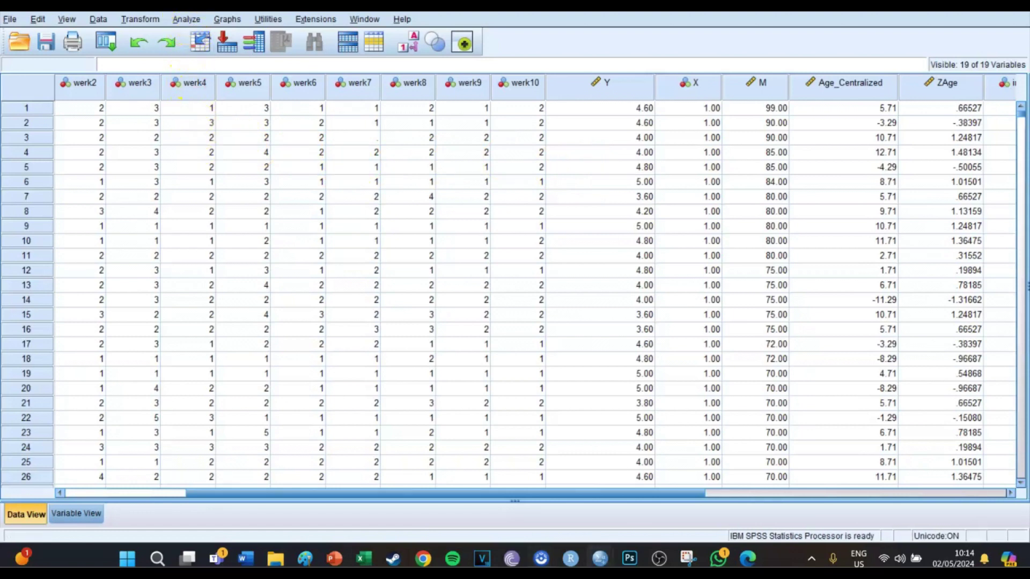
Step: Paste the syntax for a linear regression of Y on X and M, including estimates, 95% confidence intervals, model fit and descriptives
{"action": "left_click", "coordinate": [187, 19]}
{"action": "mouse_move", "coordinate": [245, 176]}
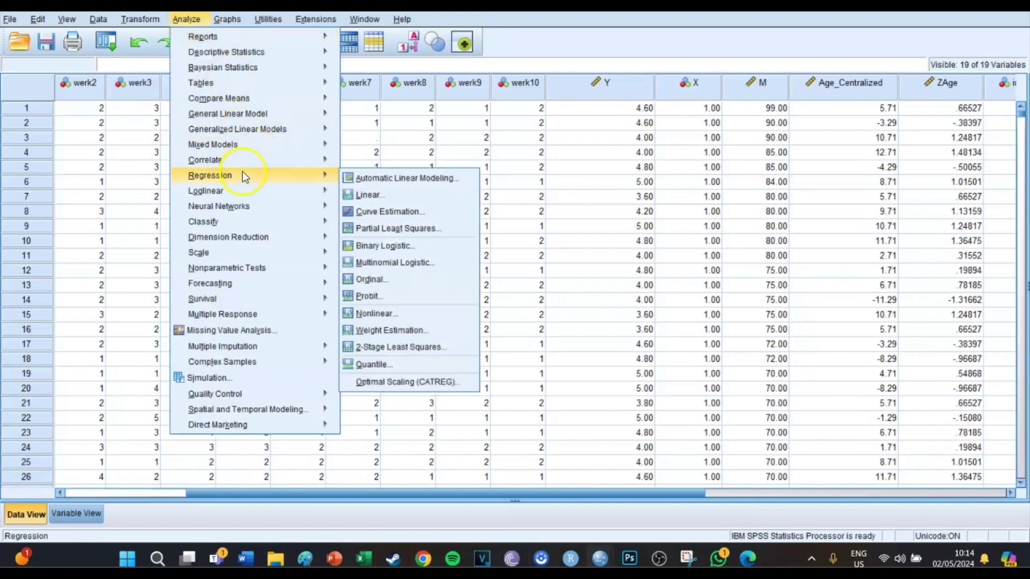
{"action": "left_click", "coordinate": [380, 190]}
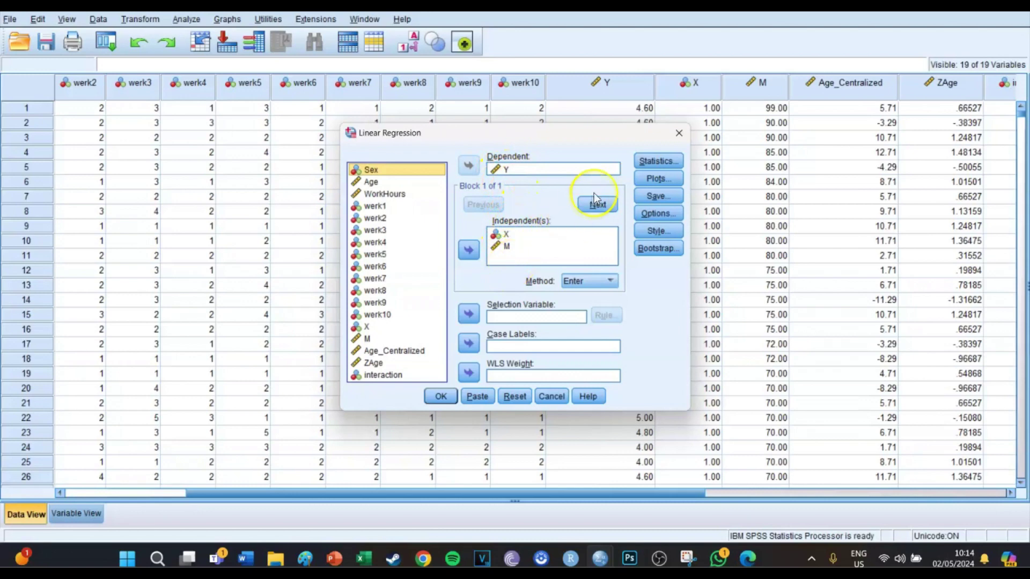
{"action": "left_click", "coordinate": [648, 161]}
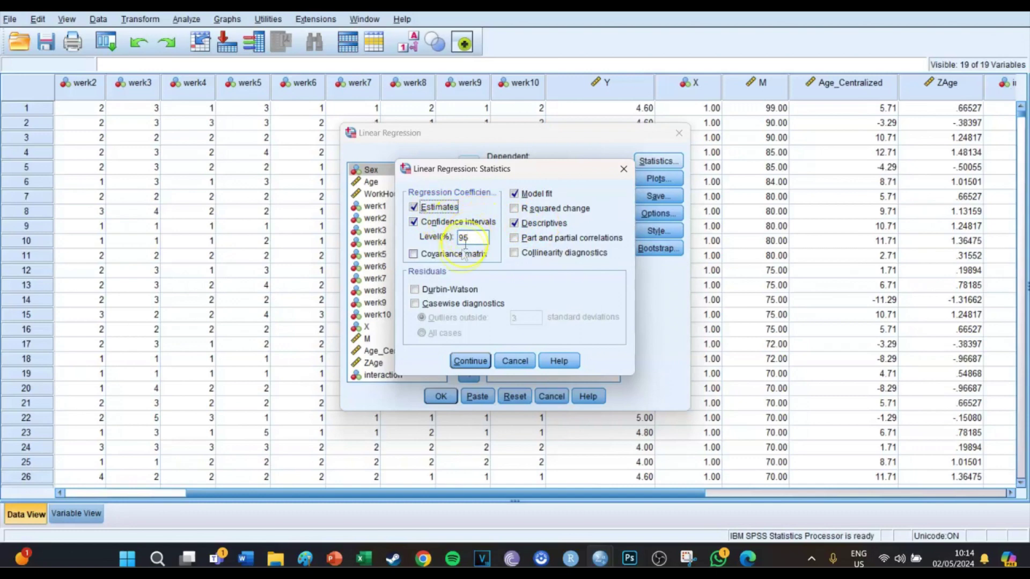
{"action": "left_click", "coordinate": [460, 362]}
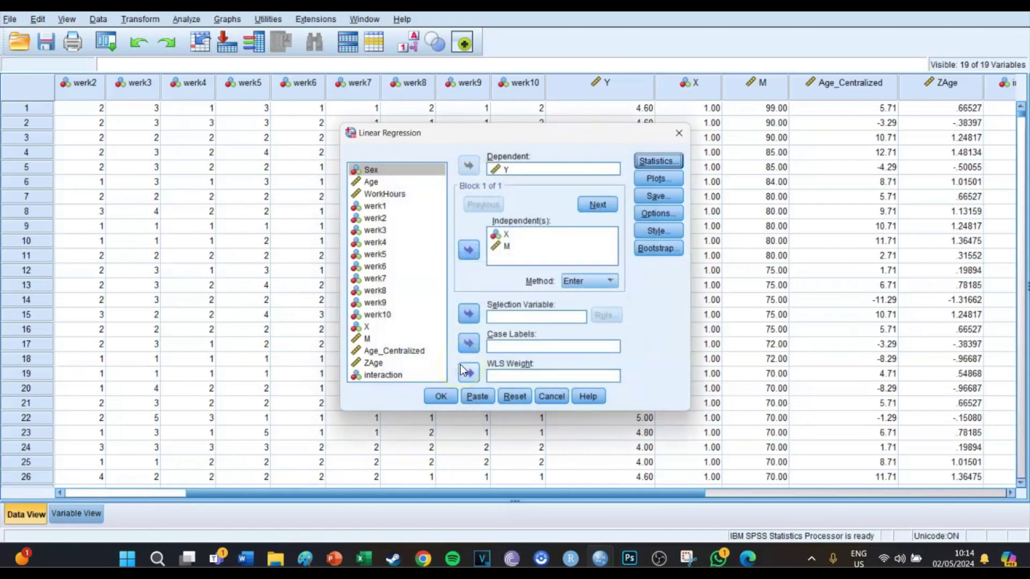
{"action": "left_click", "coordinate": [477, 397]}
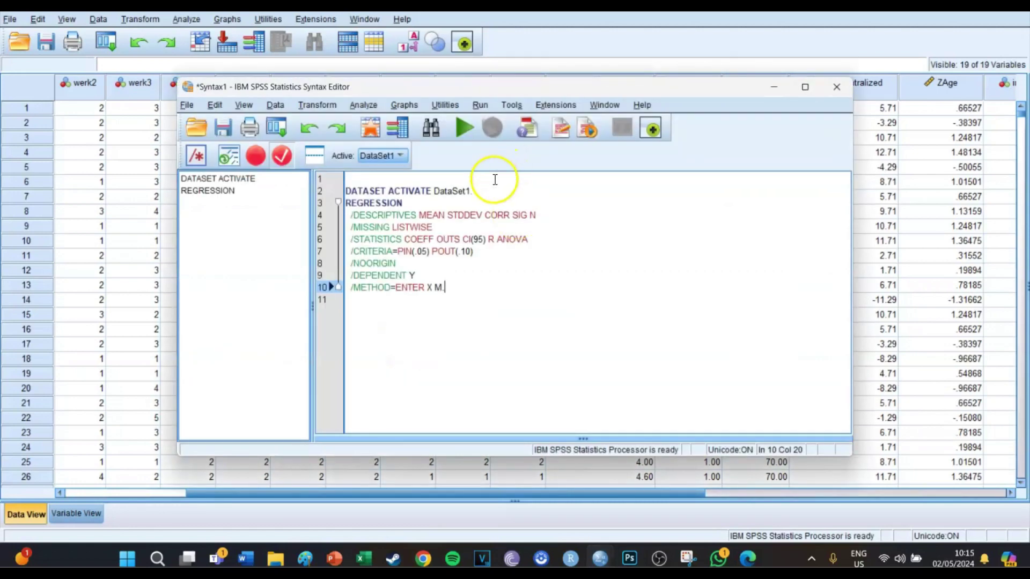
Step: Insert a blank line between the DATASET ACTIVATE and REGRESSION commands, and run the REGRESSION block
{"action": "left_click", "coordinate": [490, 191]}
{"action": "key", "text": "Return"}
{"action": "key", "text": "ctrl+a"}
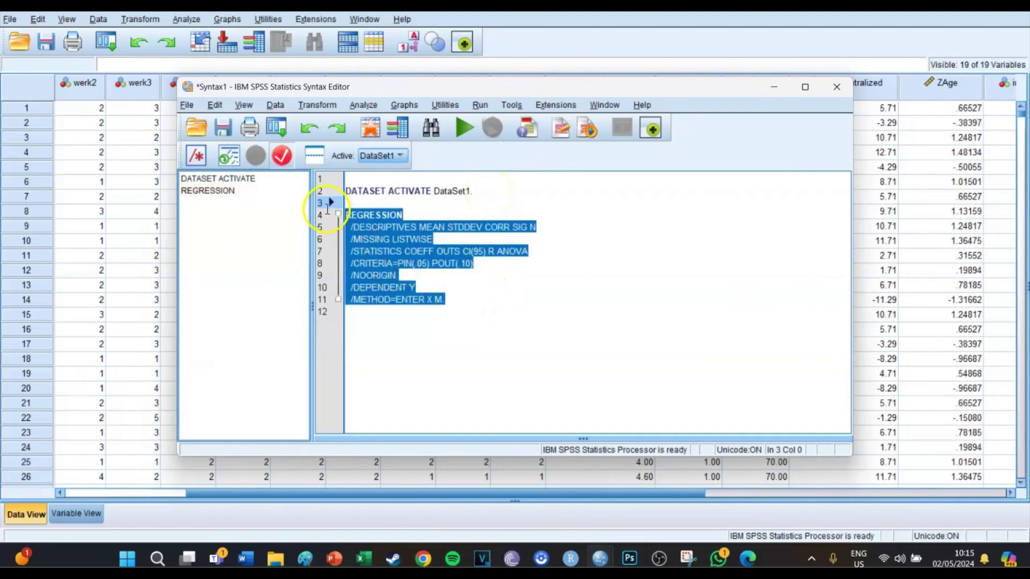
{"action": "left_click", "coordinate": [464, 127]}
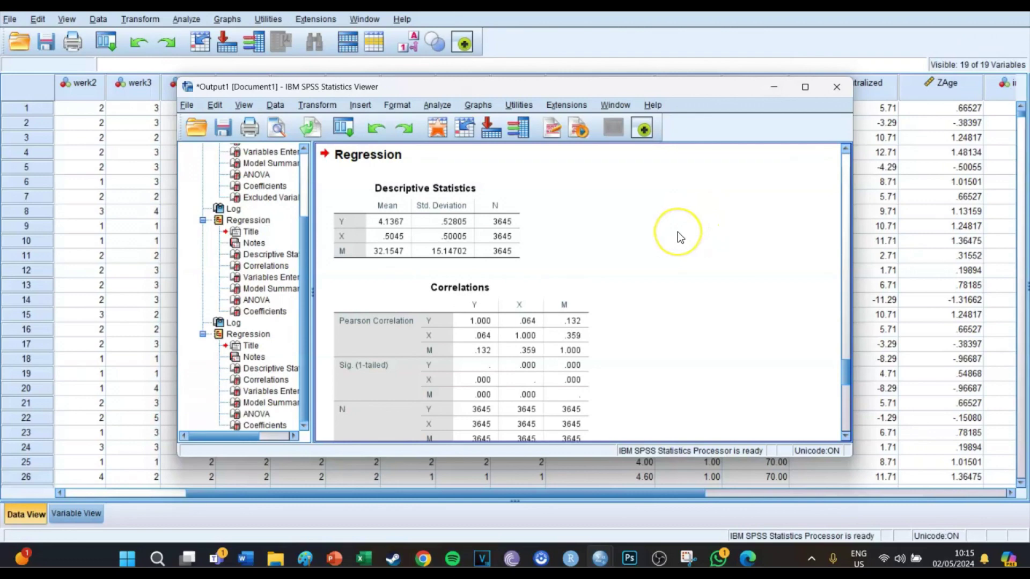
Step: Copy the Coefficients table of the newest regression from the output
{"action": "scroll", "coordinate": [677, 232], "scroll_direction": "down", "scroll_amount": 5}
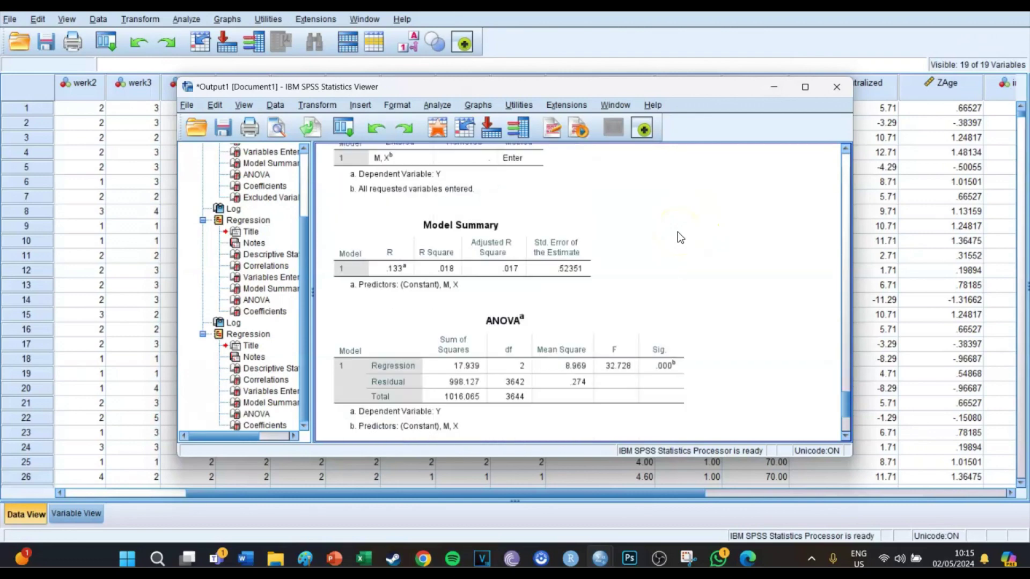
{"action": "scroll", "coordinate": [677, 232], "scroll_direction": "down", "scroll_amount": 3}
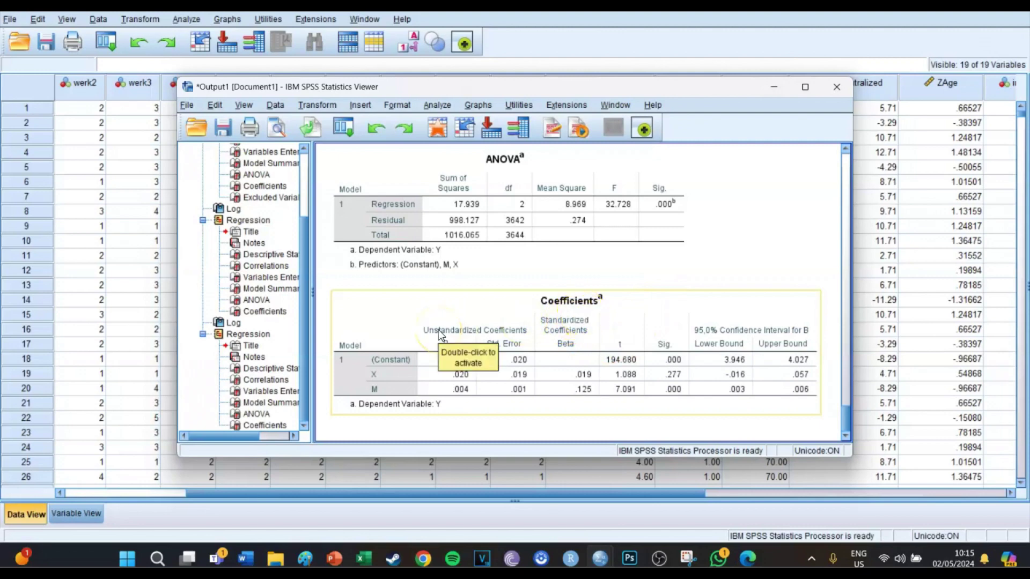
{"action": "left_click", "coordinate": [425, 318]}
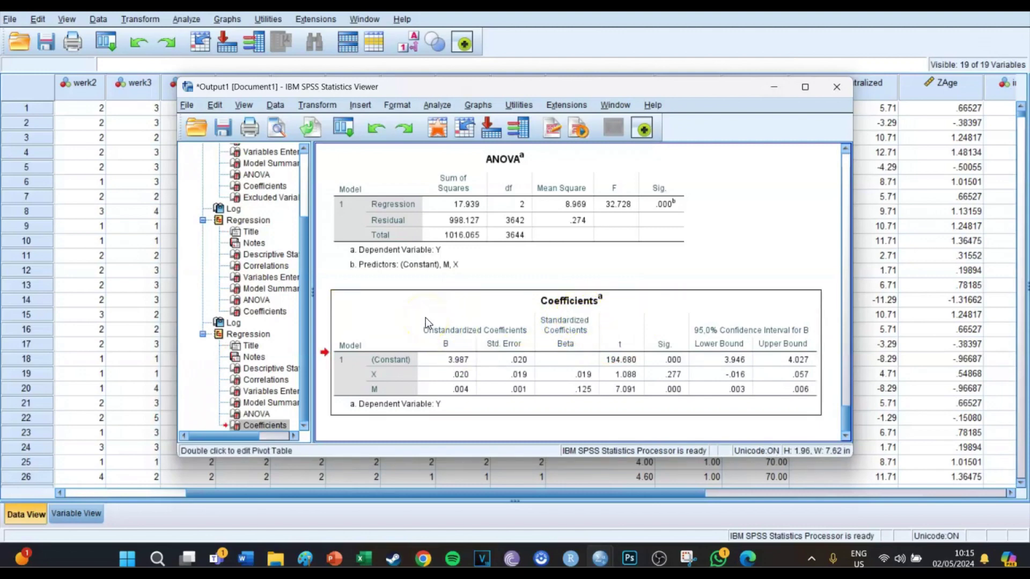
{"action": "right_click", "coordinate": [426, 317]}
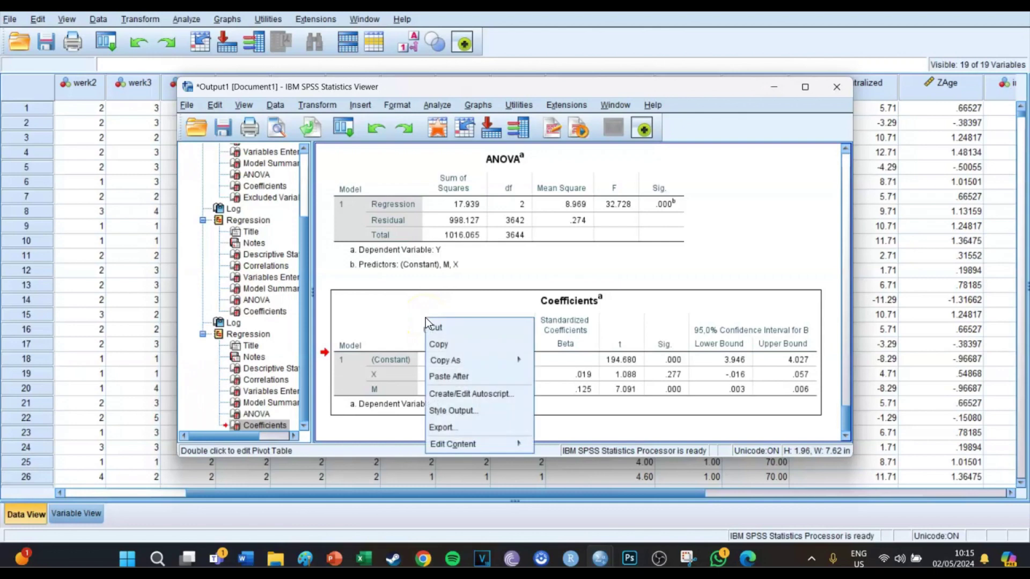
{"action": "left_click", "coordinate": [452, 349]}
Step: Switch to Document1 in Word and paste the coefficients as text only below the "p" line
{"action": "left_click", "coordinate": [245, 558]}
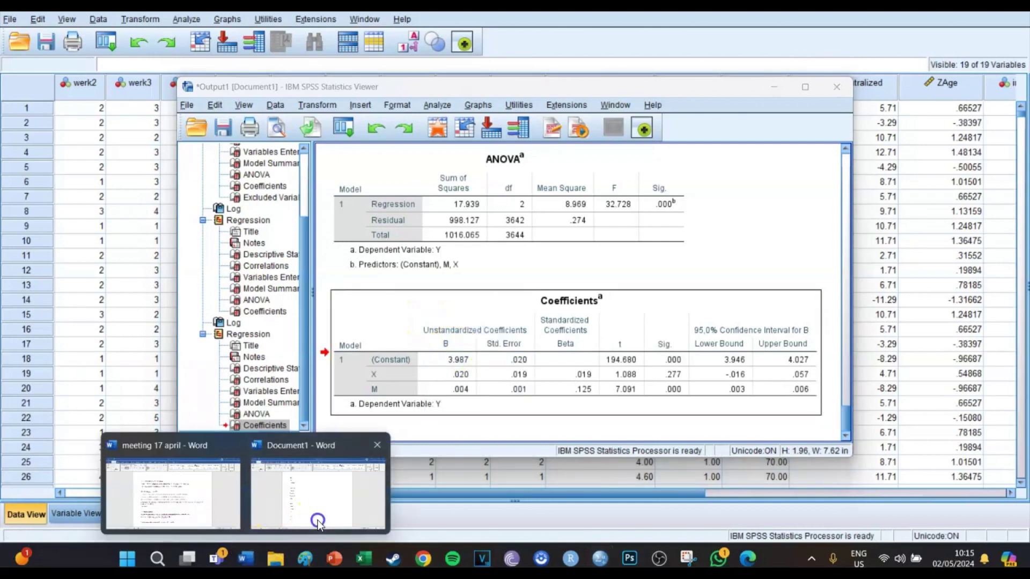
{"action": "left_click", "coordinate": [318, 523]}
{"action": "left_click_drag", "start_coordinate": [453, 418], "coordinate": [411, 478]}
{"action": "scroll", "coordinate": [411, 375], "scroll_direction": "down", "scroll_amount": 5}
{"action": "right_click", "coordinate": [355, 280]}
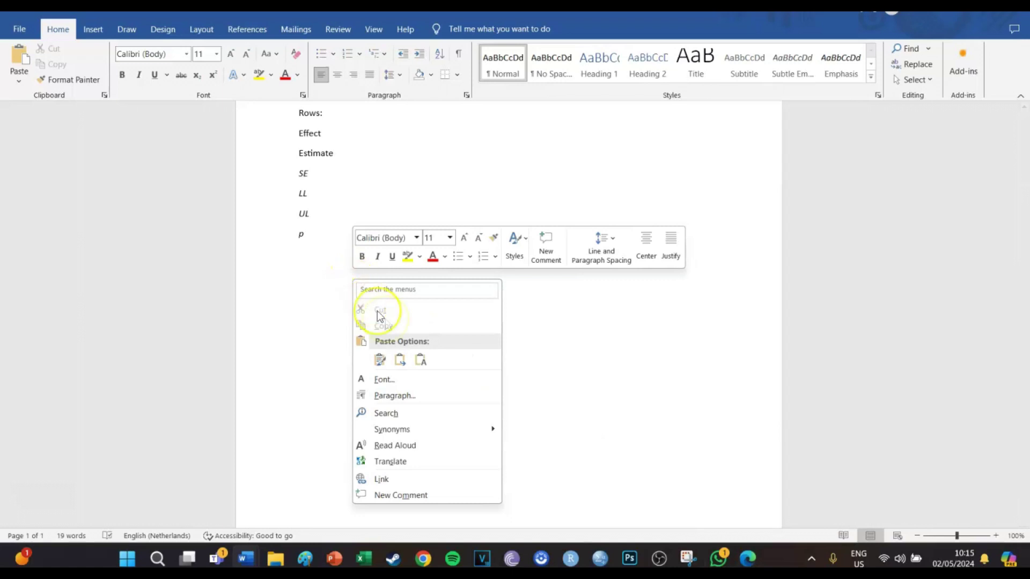
{"action": "left_click", "coordinate": [420, 360]}
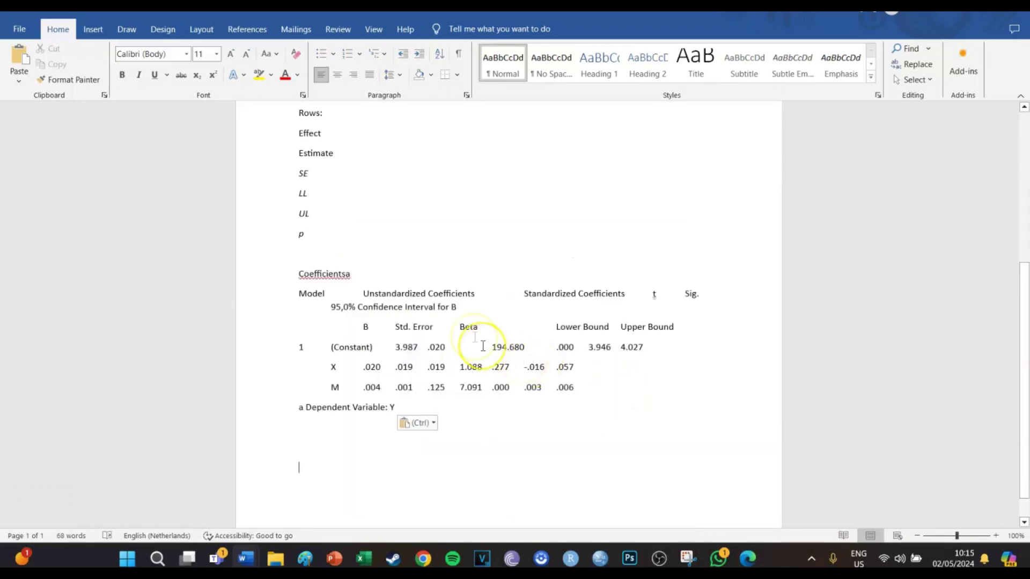
Step: Add blank lines beneath the pasted coefficients so the document runs on to a second page
{"action": "left_click_drag", "start_coordinate": [462, 416], "coordinate": [414, 386]}
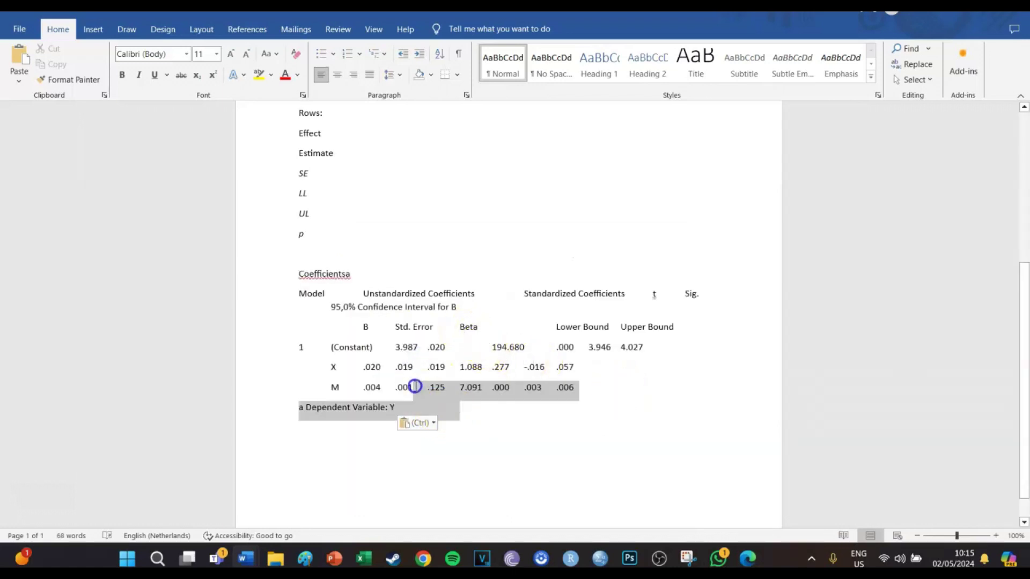
{"action": "left_click", "coordinate": [451, 404]}
{"action": "left_click", "coordinate": [504, 458]}
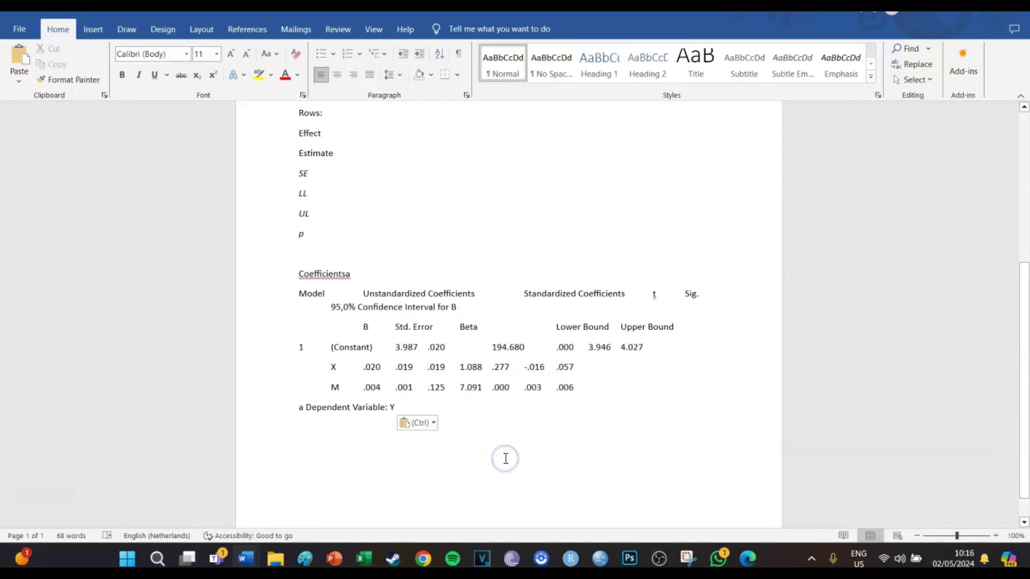
{"action": "scroll", "coordinate": [505, 458], "scroll_direction": "down", "scroll_amount": 1}
{"action": "key", "text": "Return"}
{"action": "key", "text": "Return"}
{"action": "key", "text": "Return"}
{"action": "key", "text": "Return"}
{"action": "scroll", "coordinate": [554, 340], "scroll_direction": "up", "scroll_amount": 1}
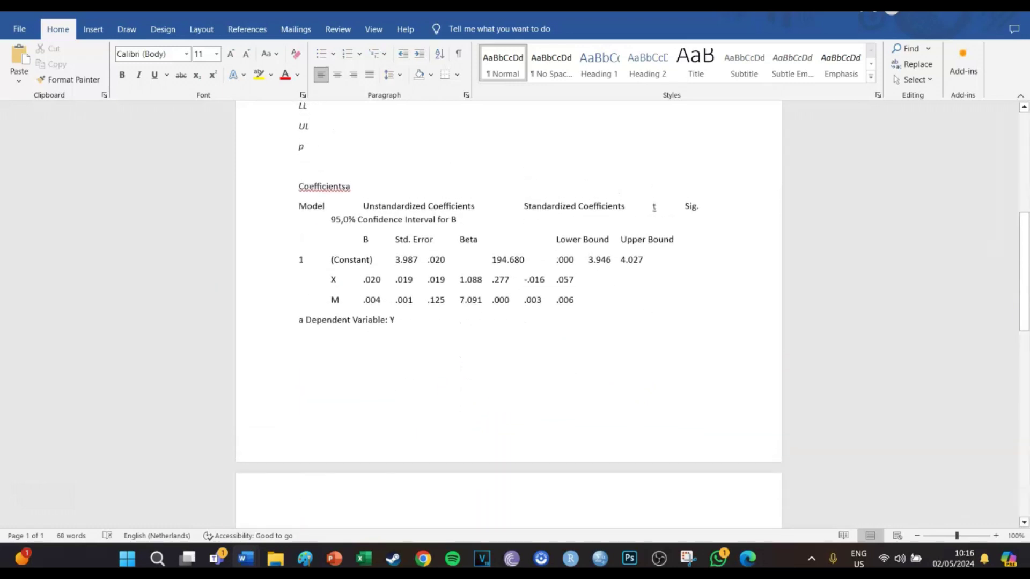
Step: Change the second "Rows:" heading, above Effect and Estimate, to "colums:"
{"action": "scroll", "coordinate": [503, 391], "scroll_direction": "up", "scroll_amount": 5}
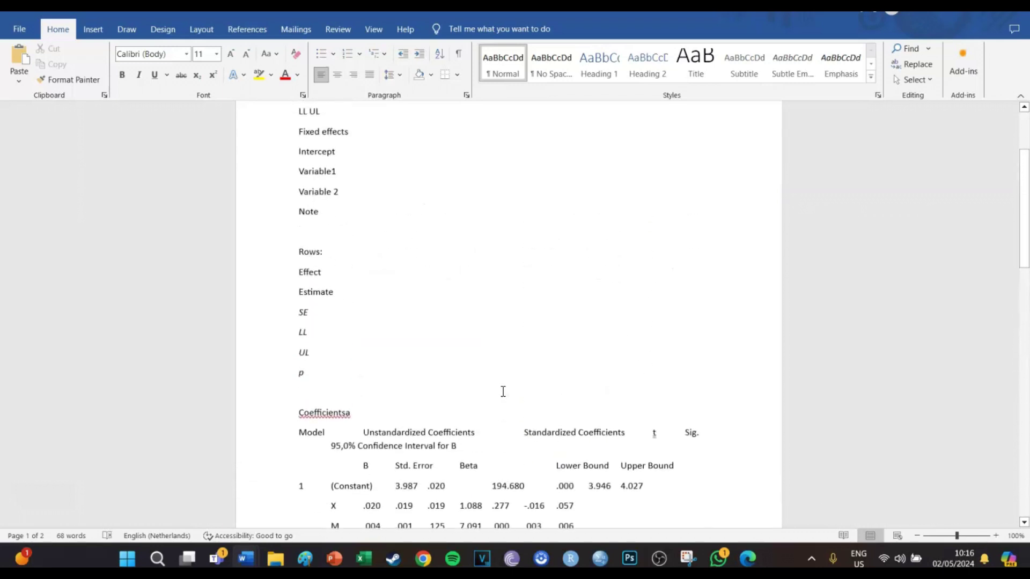
{"action": "scroll", "coordinate": [503, 392], "scroll_direction": "up", "scroll_amount": 3}
{"action": "scroll", "coordinate": [503, 391], "scroll_direction": "down", "scroll_amount": 5}
{"action": "scroll", "coordinate": [503, 392], "scroll_direction": "up", "scroll_amount": 4}
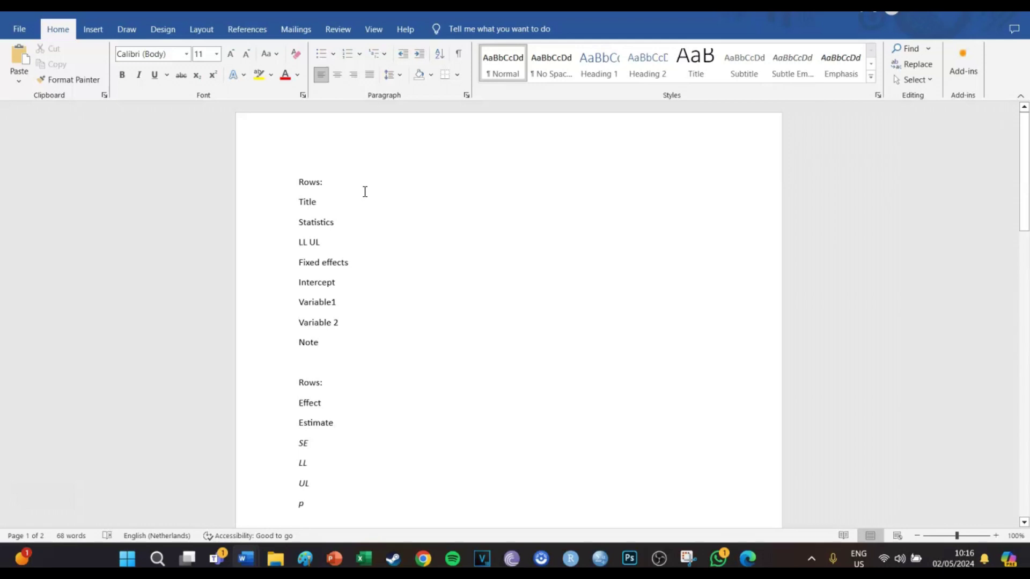
{"action": "double_click", "coordinate": [298, 380]}
{"action": "type", "text": "colum"}
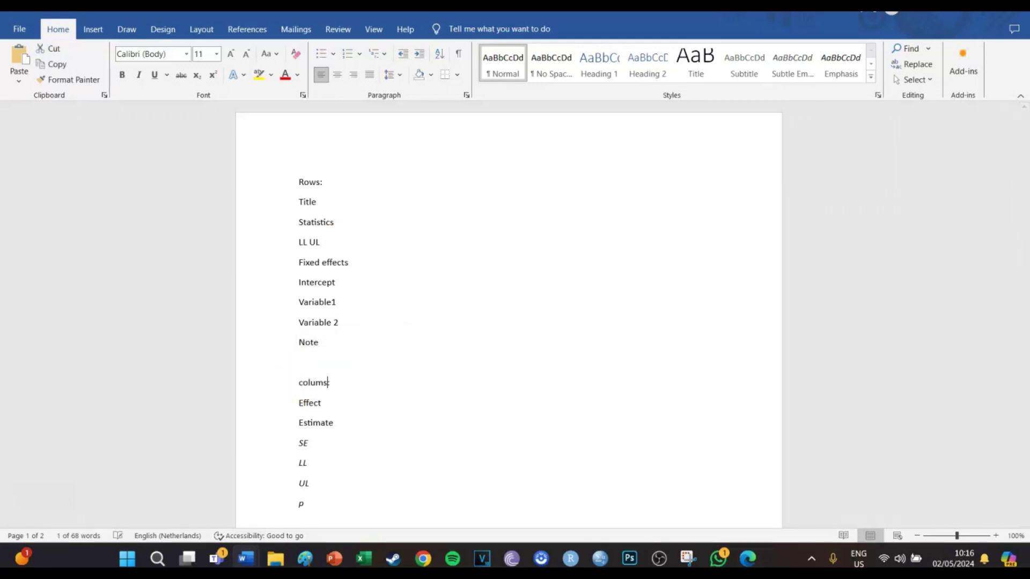
Step: In the rows list, add "X" after Variable1 and "M" after Variable 2
{"action": "left_click", "coordinate": [329, 191]}
{"action": "left_click", "coordinate": [329, 202]}
{"action": "left_click", "coordinate": [337, 223]}
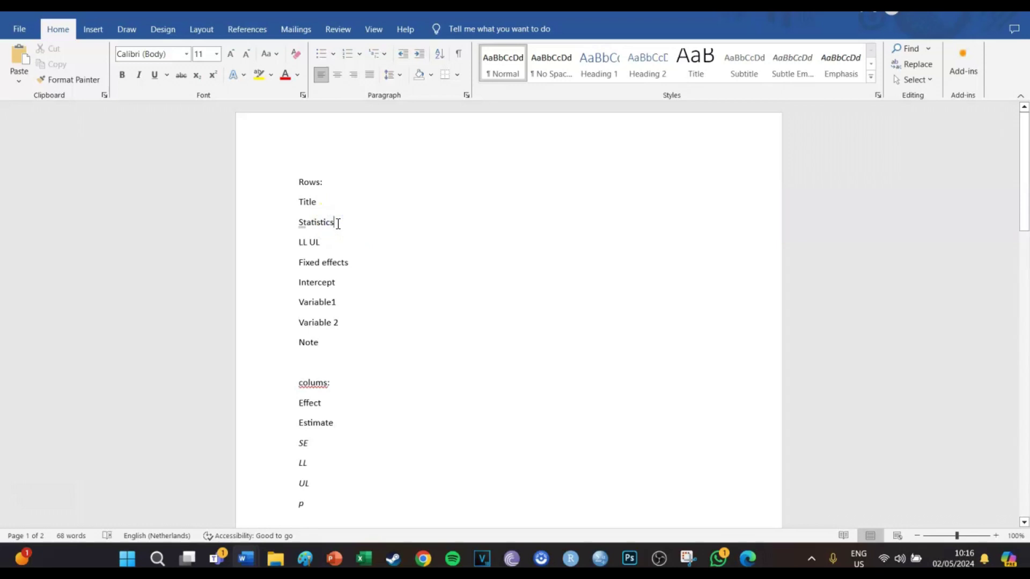
{"action": "left_click", "coordinate": [334, 238]}
{"action": "left_click", "coordinate": [356, 262]}
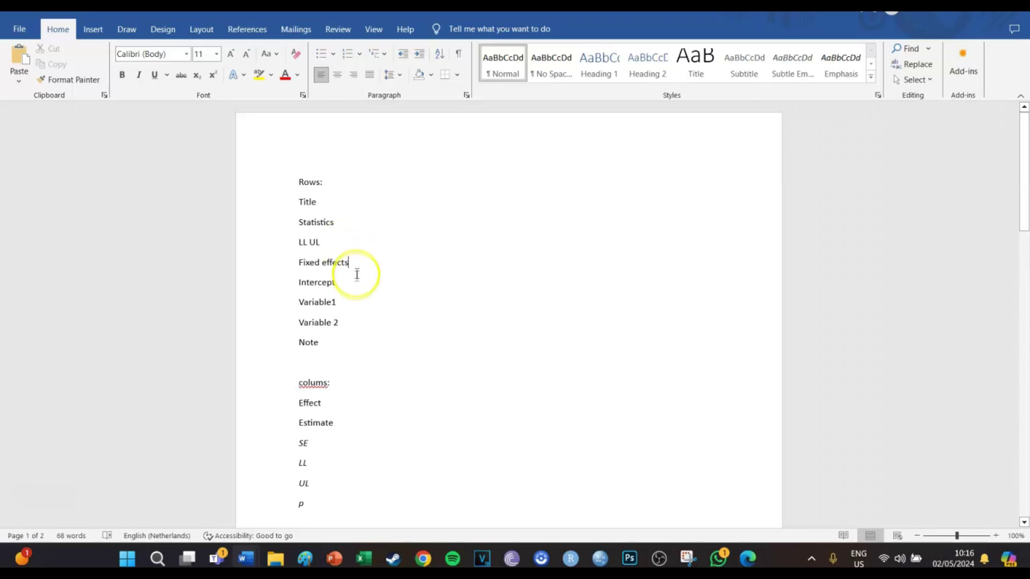
{"action": "left_click", "coordinate": [357, 282]}
{"action": "left_click", "coordinate": [350, 311]}
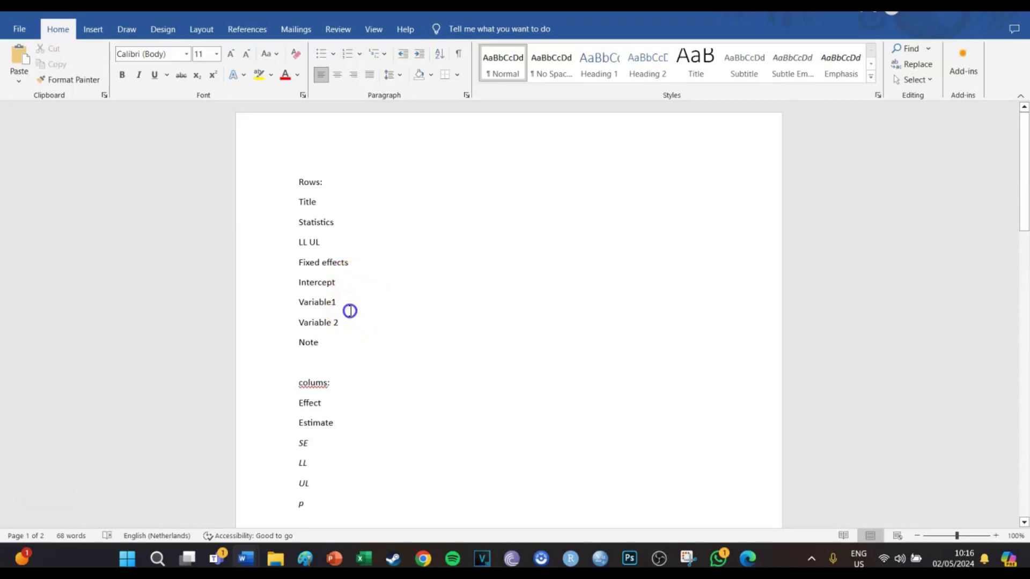
{"action": "type", "text": "X"}
{"action": "left_click", "coordinate": [347, 318]}
{"action": "type", "text": "M"}
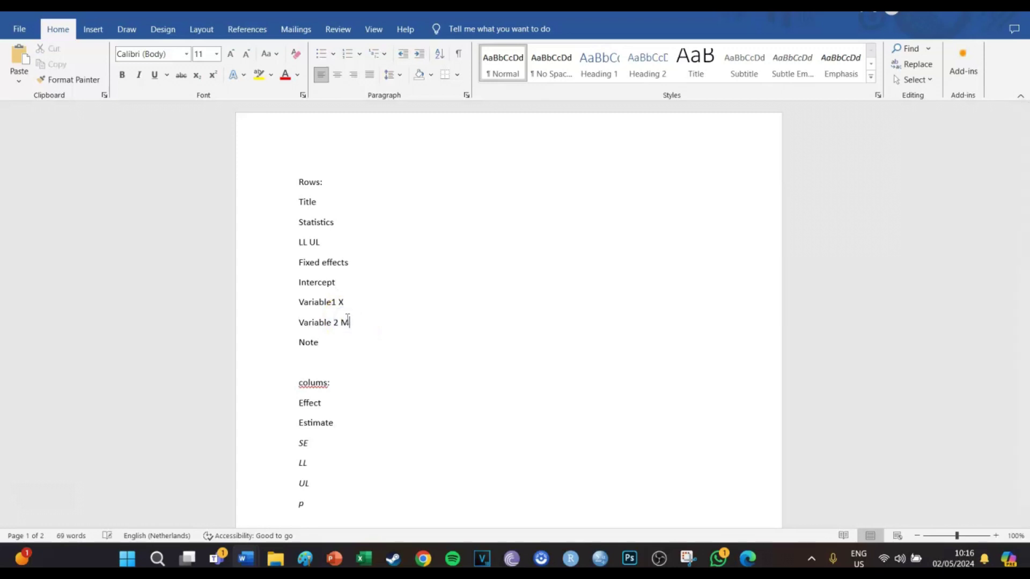
Step: Review the Note row and the planned columns from Effect and Estimate through SE, LL, UL and p
{"action": "left_click", "coordinate": [329, 345]}
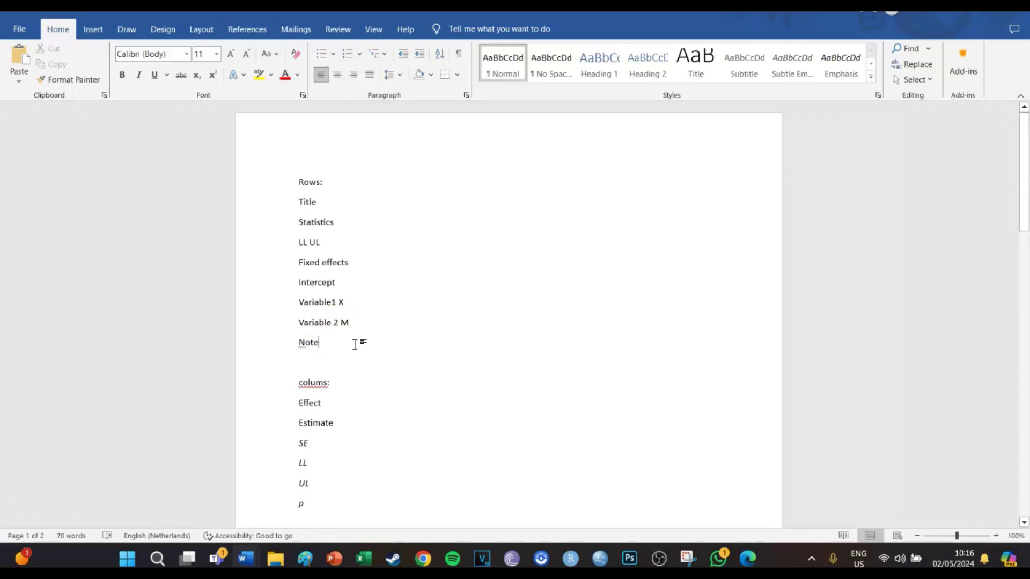
{"action": "scroll", "coordinate": [354, 345], "scroll_direction": "down", "scroll_amount": 1}
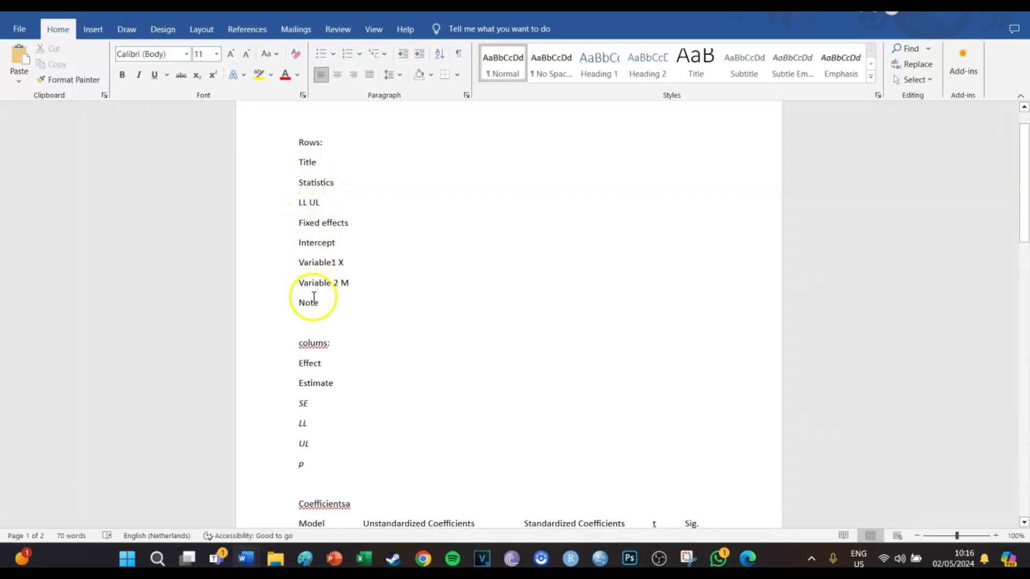
{"action": "scroll", "coordinate": [366, 299], "scroll_direction": "down", "scroll_amount": 1}
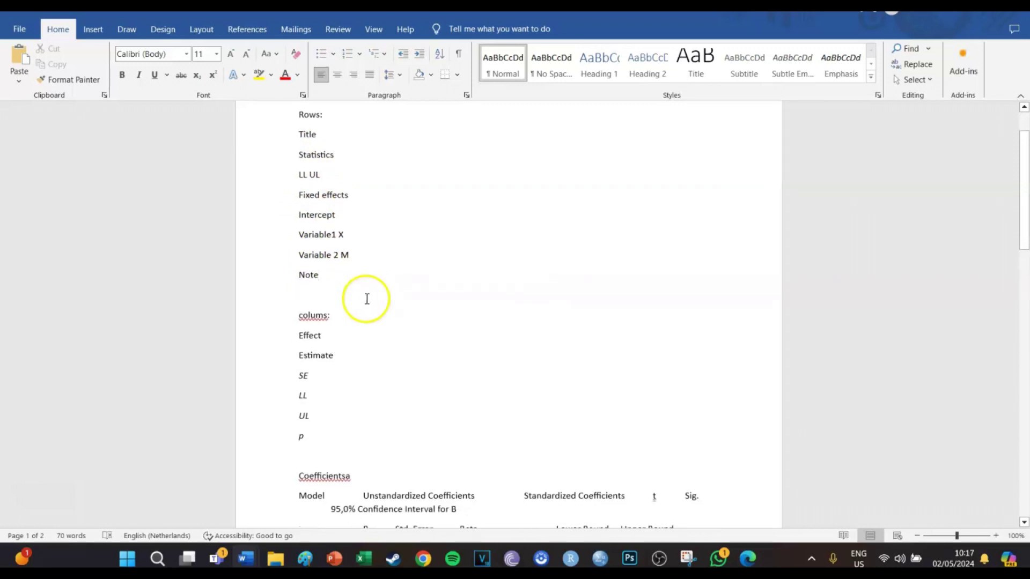
{"action": "left_click", "coordinate": [345, 337]}
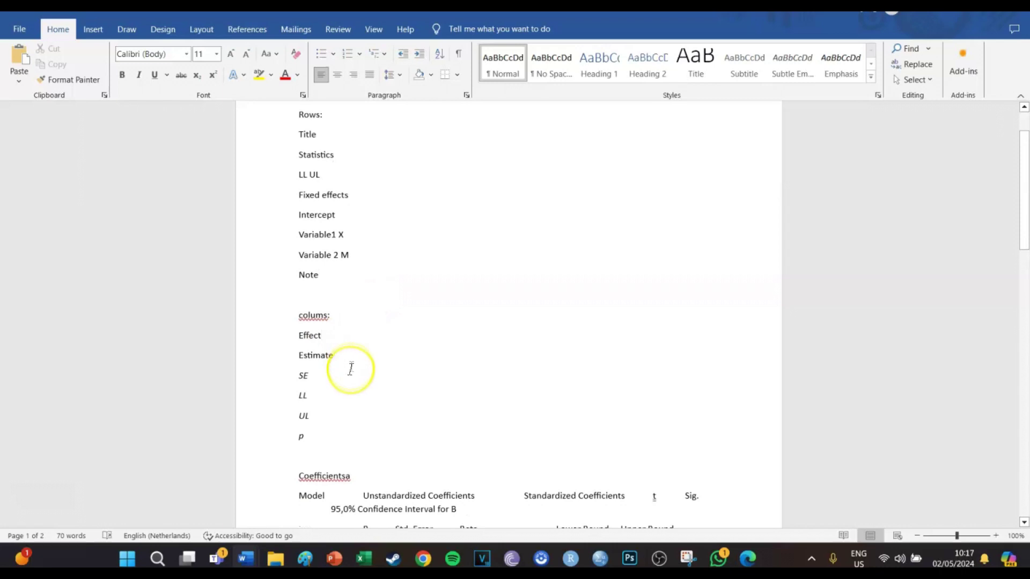
{"action": "left_click", "coordinate": [349, 360]}
{"action": "left_click", "coordinate": [337, 374]}
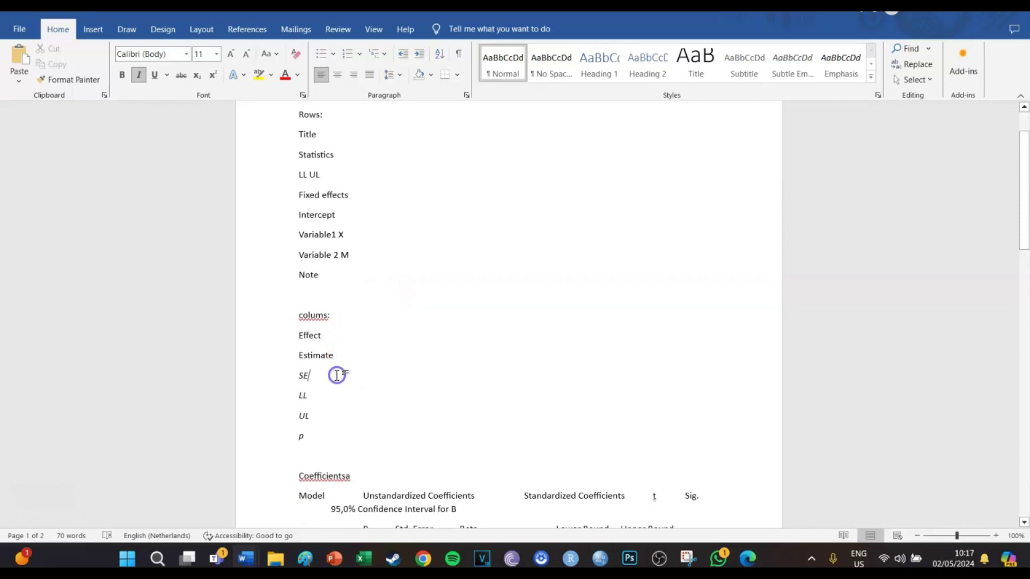
{"action": "left_click", "coordinate": [328, 403]}
{"action": "left_click", "coordinate": [325, 399]}
{"action": "left_click", "coordinate": [327, 420]}
{"action": "left_click", "coordinate": [326, 431]}
Step: Insert a table with six columns and eight rows on the empty second page
{"action": "scroll", "coordinate": [330, 343], "scroll_direction": "down", "scroll_amount": 10}
{"action": "left_click", "coordinate": [399, 318]}
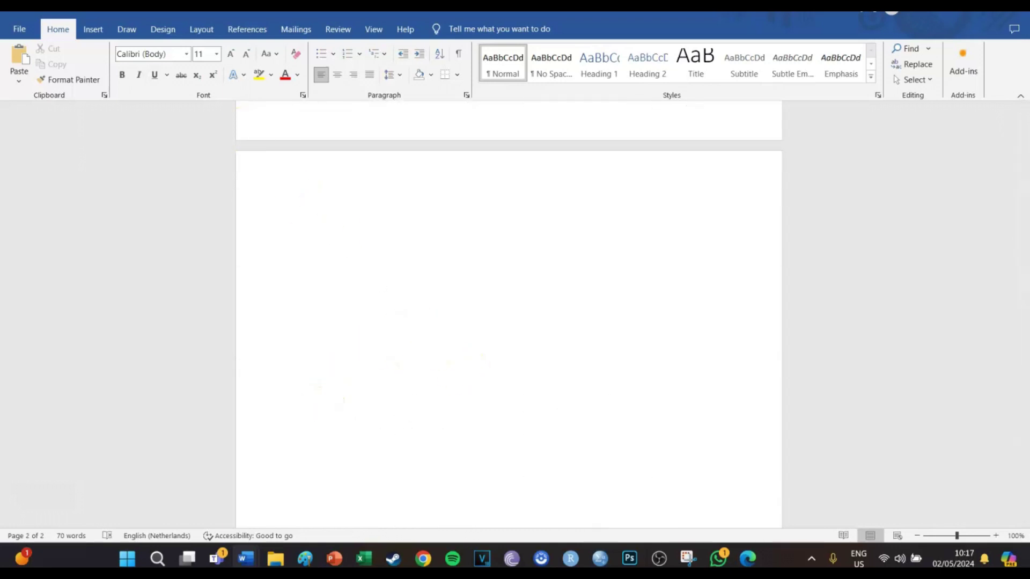
{"action": "left_click", "coordinate": [106, 26]}
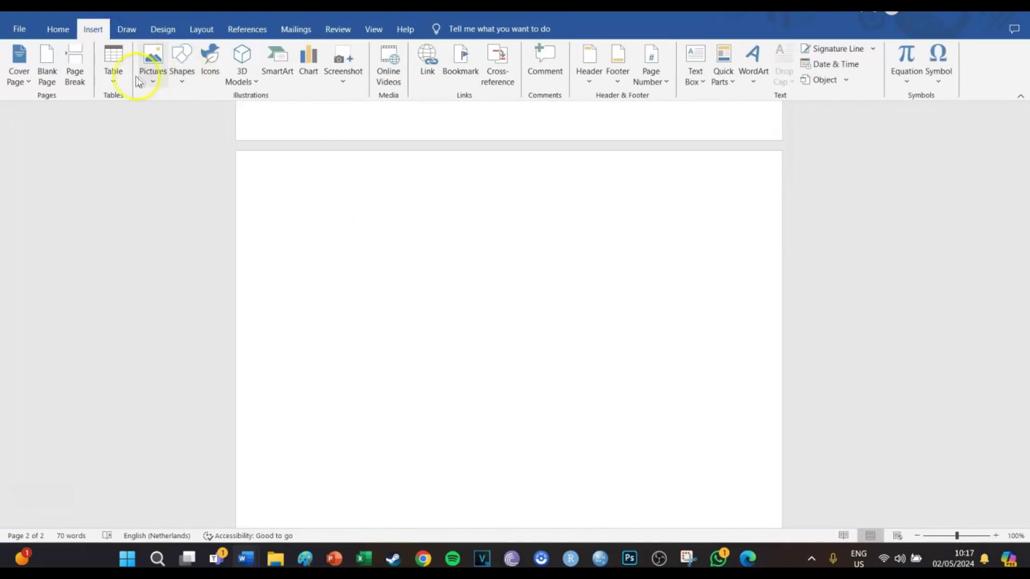
{"action": "left_click", "coordinate": [118, 81]}
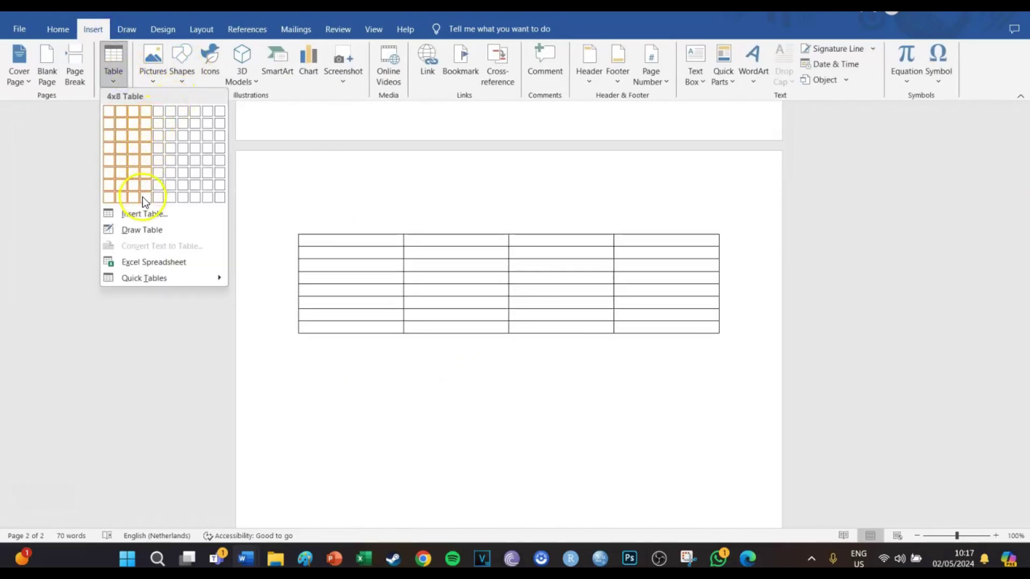
{"action": "left_click", "coordinate": [173, 198]}
{"action": "left_click", "coordinate": [336, 242]}
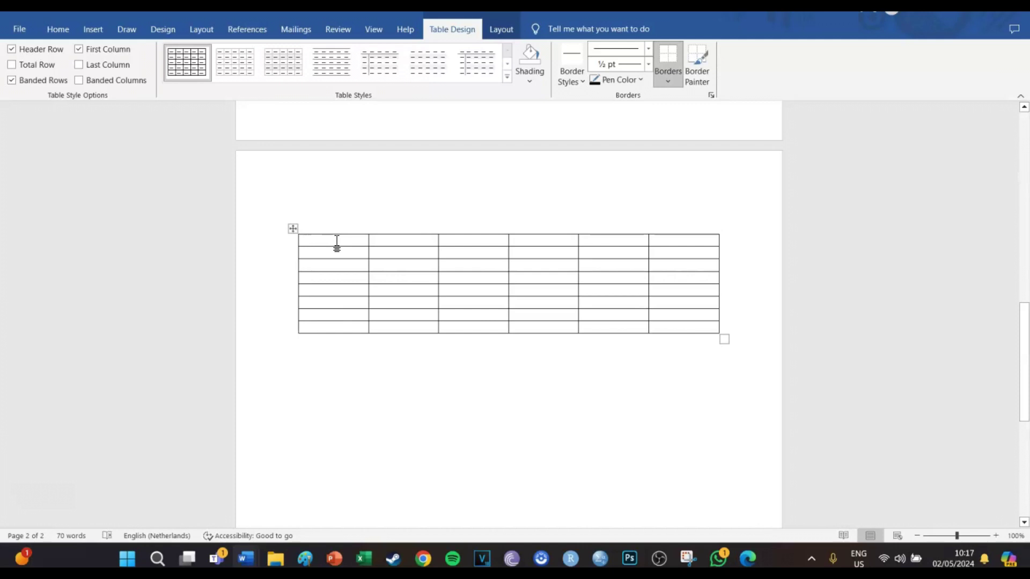
{"action": "type", "text": "Regress"}
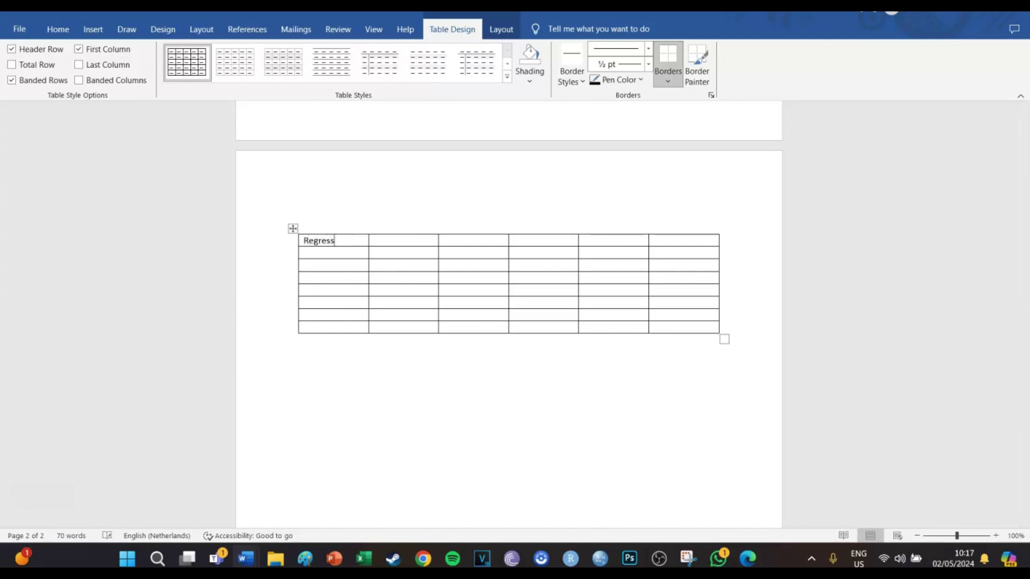
{"action": "type", "text": "io"}
{"action": "key", "text": "BackSpace"}
{"action": "key", "text": "BackSpace"}
{"action": "key", "text": "BackSpace"}
{"action": "key", "text": "BackSpace"}
{"action": "key", "text": "BackSpace"}
{"action": "key", "text": "BackSpace"}
{"action": "key", "text": "BackSpace"}
{"action": "key", "text": "BackSpace"}
{"action": "key", "text": "BackSpace"}
Step: Enter "Table 1" in the table's first cell and "Regression Table" below it, separated by a blank line
{"action": "type", "text": "Table 1"}
{"action": "key", "text": "Return"}
{"action": "type", "text": "R"}
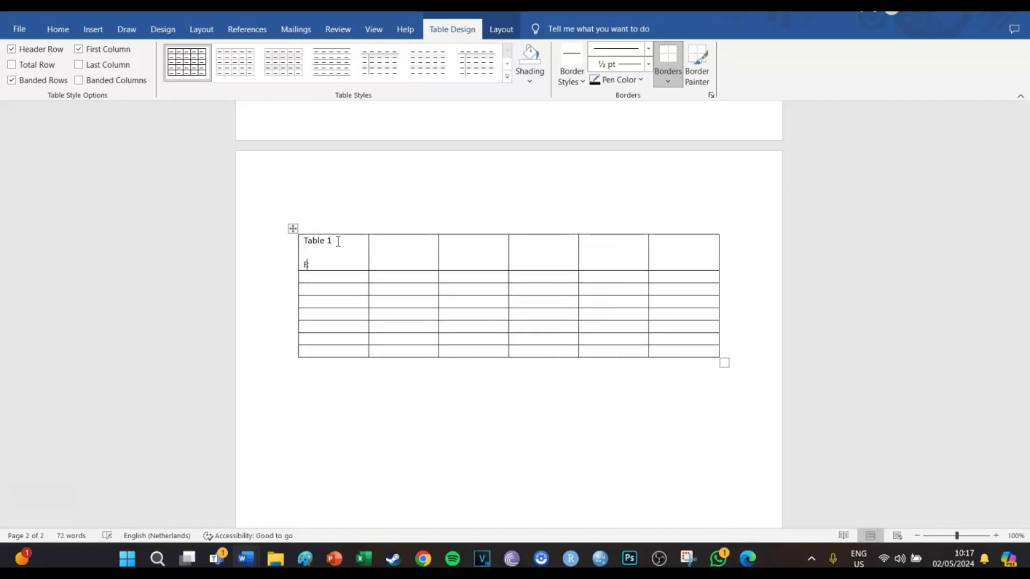
{"action": "type", "text": "egression Table"}
Step: Make "Table 1" bold and "Regression Table" italic in the title cell
{"action": "left_click_drag", "start_coordinate": [340, 241], "coordinate": [293, 241]}
{"action": "key", "text": "ctrl+b"}
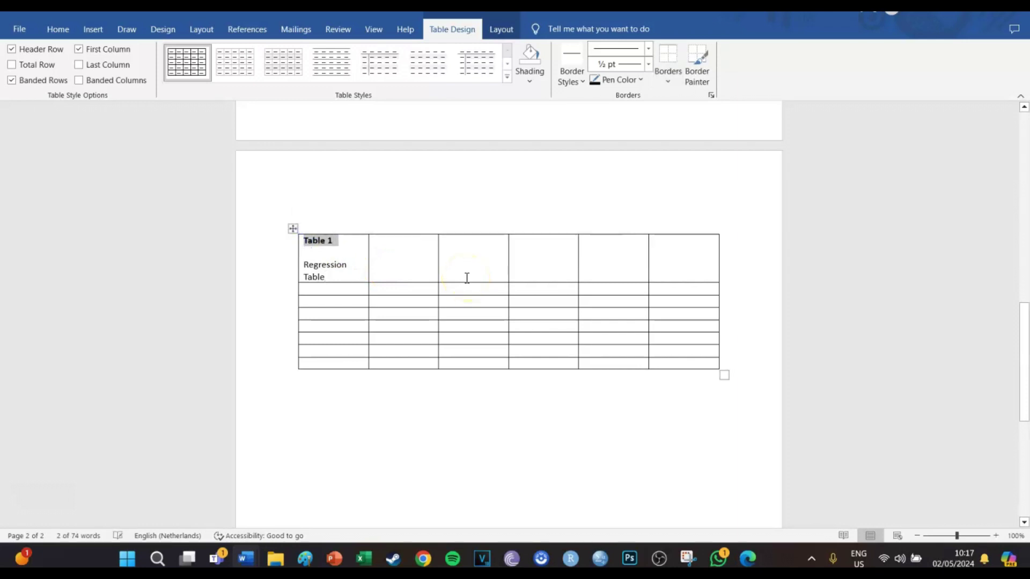
{"action": "left_click", "coordinate": [325, 279]}
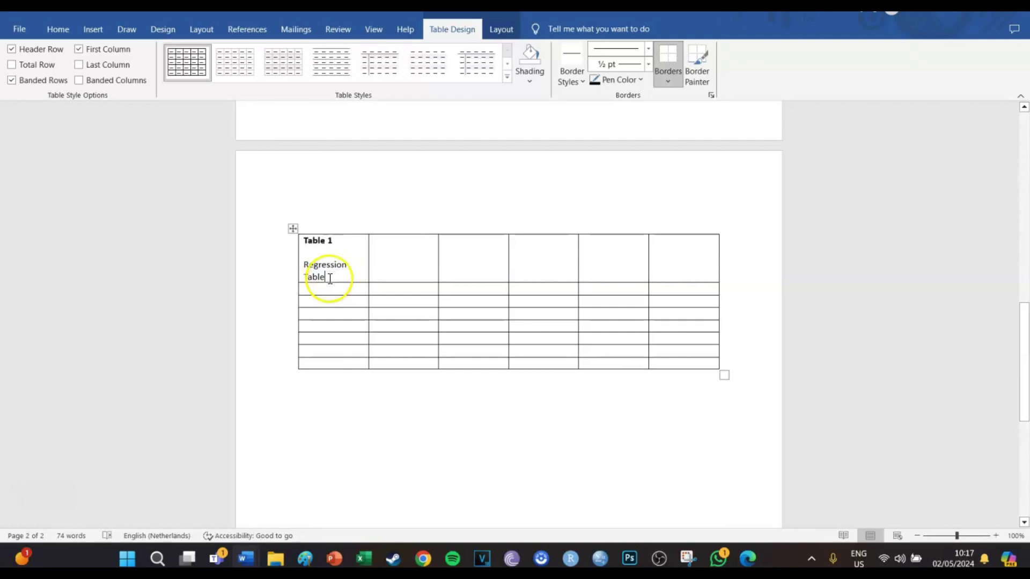
{"action": "left_click_drag", "start_coordinate": [333, 278], "coordinate": [286, 267]}
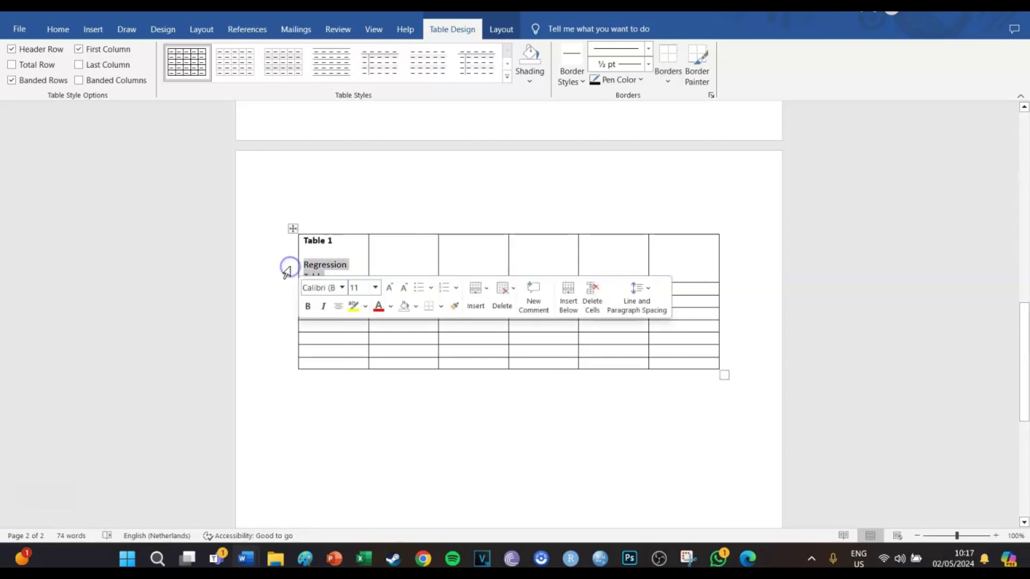
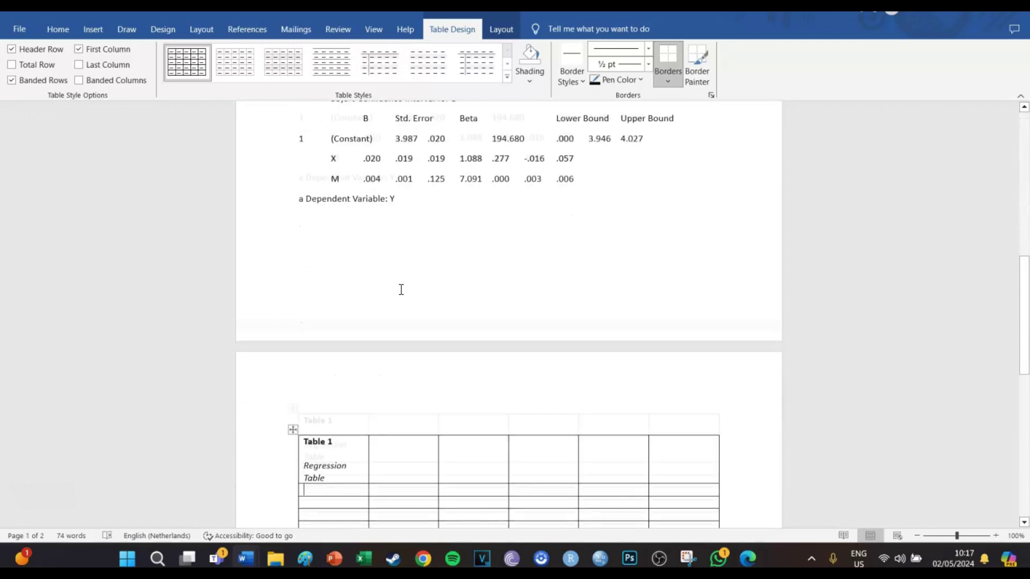
Step: In the first column, label the second row "effects" and the fourth row "Fixed effects", following the planned rows list
{"action": "type", "text": "effects"}
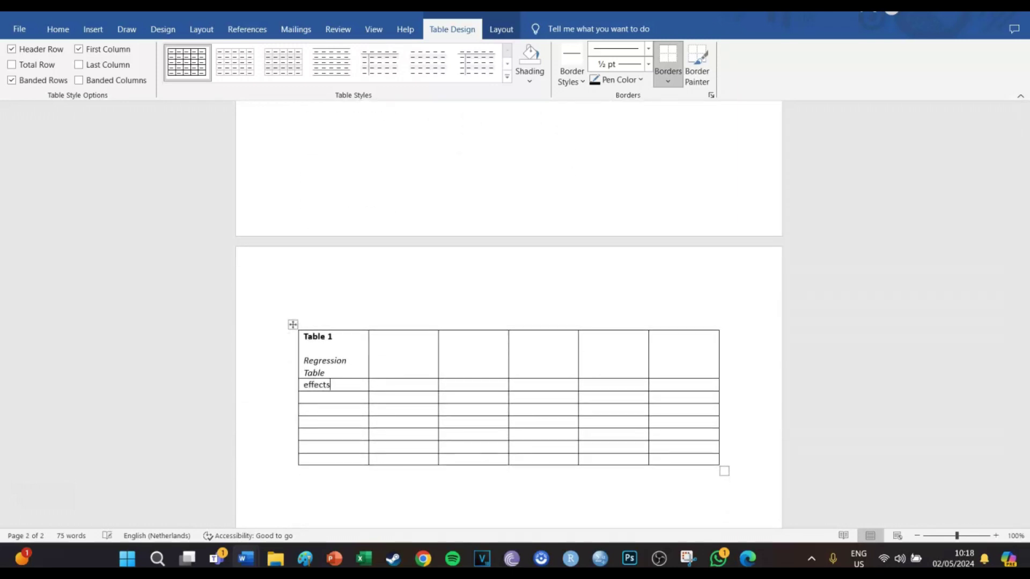
{"action": "left_click", "coordinate": [331, 397]}
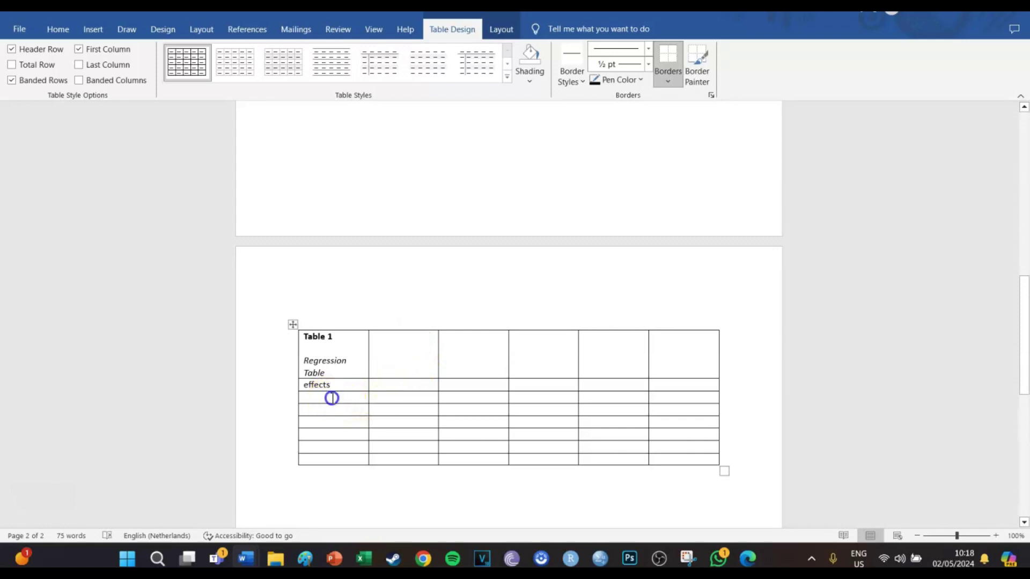
{"action": "scroll", "coordinate": [332, 398], "scroll_direction": "up", "scroll_amount": 15}
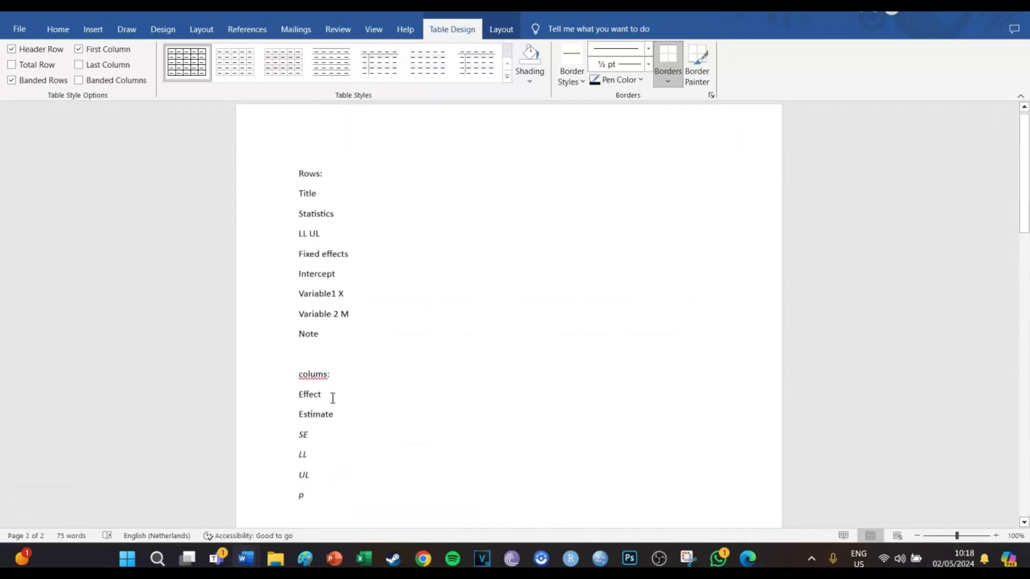
{"action": "scroll", "coordinate": [332, 398], "scroll_direction": "down", "scroll_amount": 2}
{"action": "scroll", "coordinate": [332, 397], "scroll_direction": "down", "scroll_amount": 1}
{"action": "scroll", "coordinate": [332, 398], "scroll_direction": "down", "scroll_amount": 15}
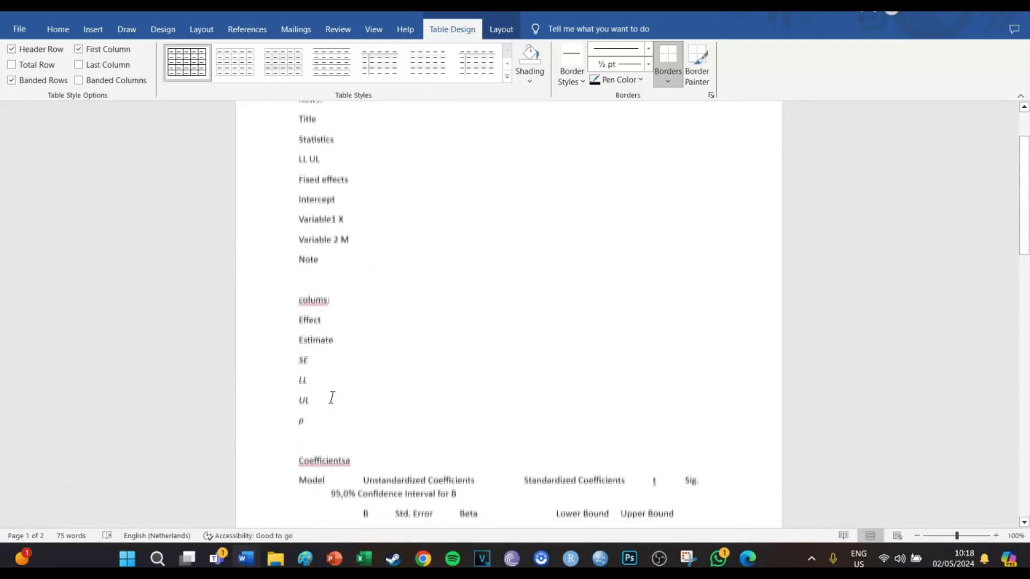
{"action": "scroll", "coordinate": [329, 401], "scroll_direction": "down", "scroll_amount": 1}
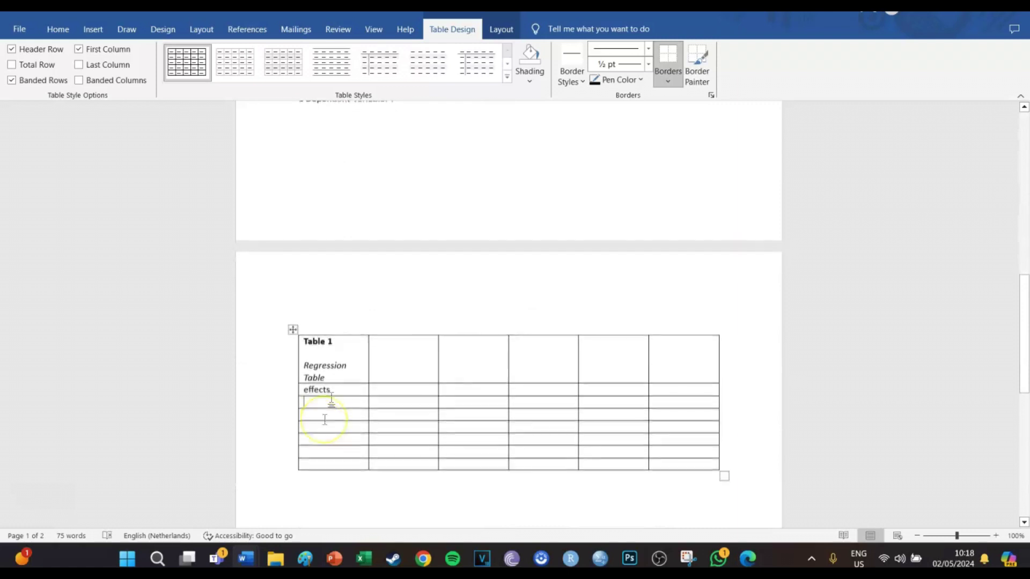
{"action": "left_click", "coordinate": [322, 414]}
{"action": "type", "text": "Fixed effects"}
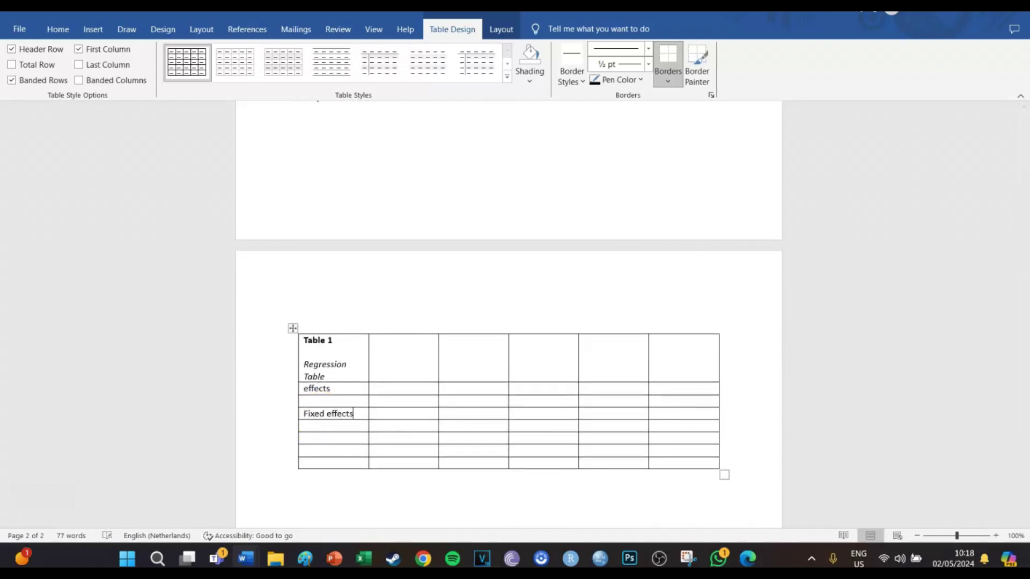
Step: Label the three rows below Fixed effects "intercept", "X" and "M" in the first column
{"action": "left_click", "coordinate": [342, 425]}
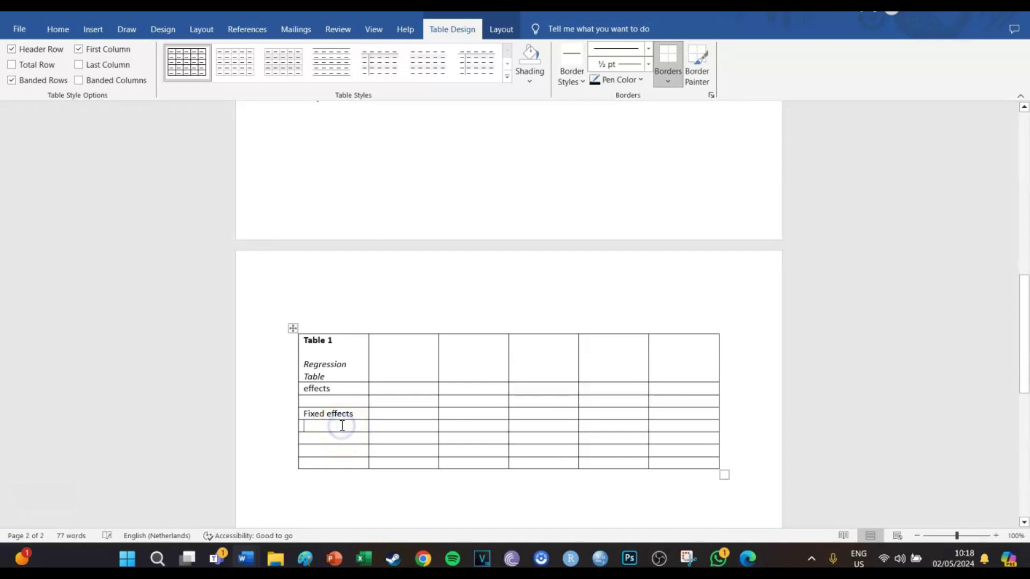
{"action": "type", "text": "inter"}
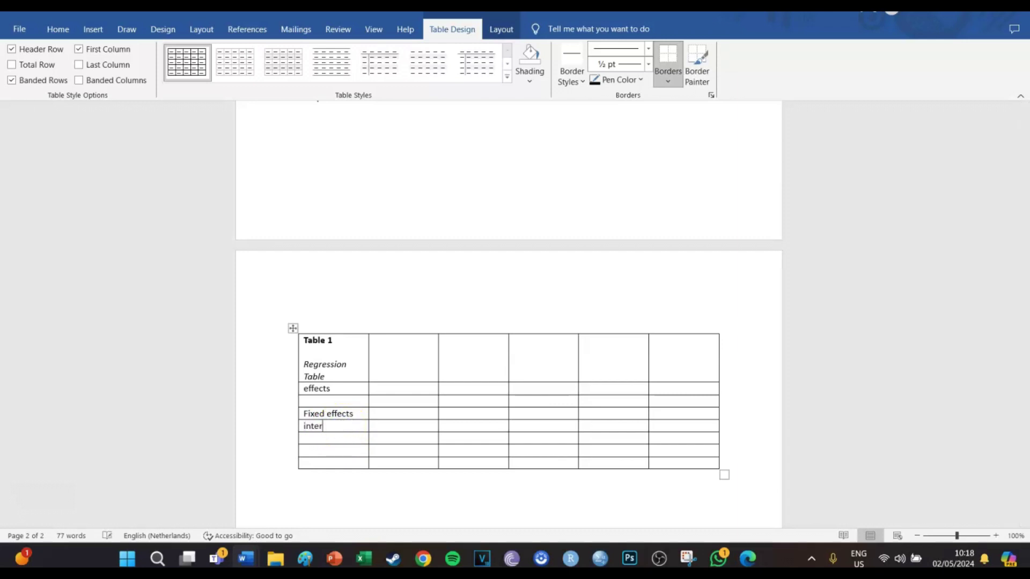
{"action": "type", "text": "cept"}
{"action": "left_click", "coordinate": [334, 449]}
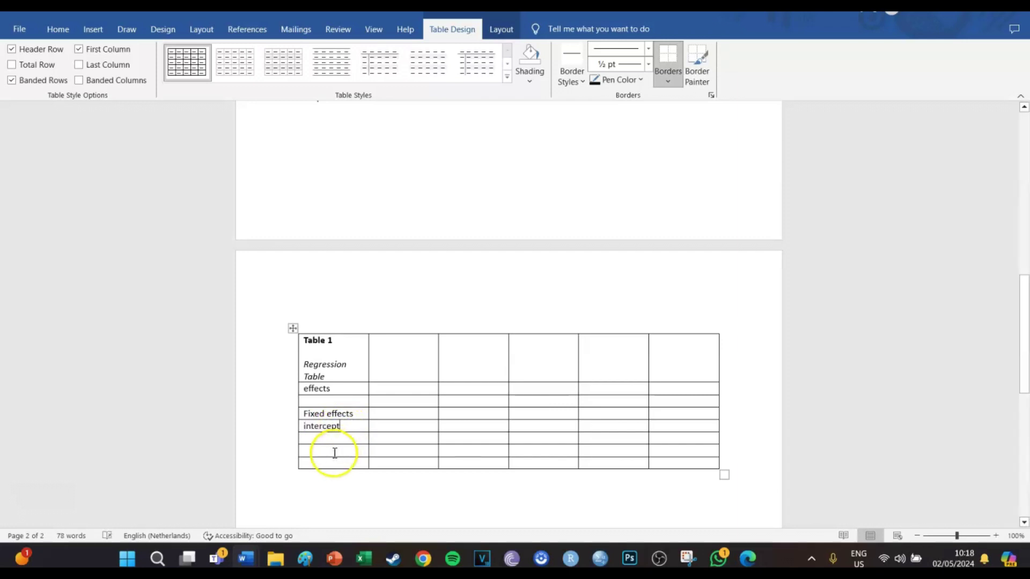
{"action": "left_click", "coordinate": [334, 437]}
{"action": "type", "text": "X"}
{"action": "left_click", "coordinate": [322, 449]}
{"action": "type", "text": "M"}
Step: Enter "Note:" in the first cell of the table's last row
{"action": "left_click", "coordinate": [316, 463]}
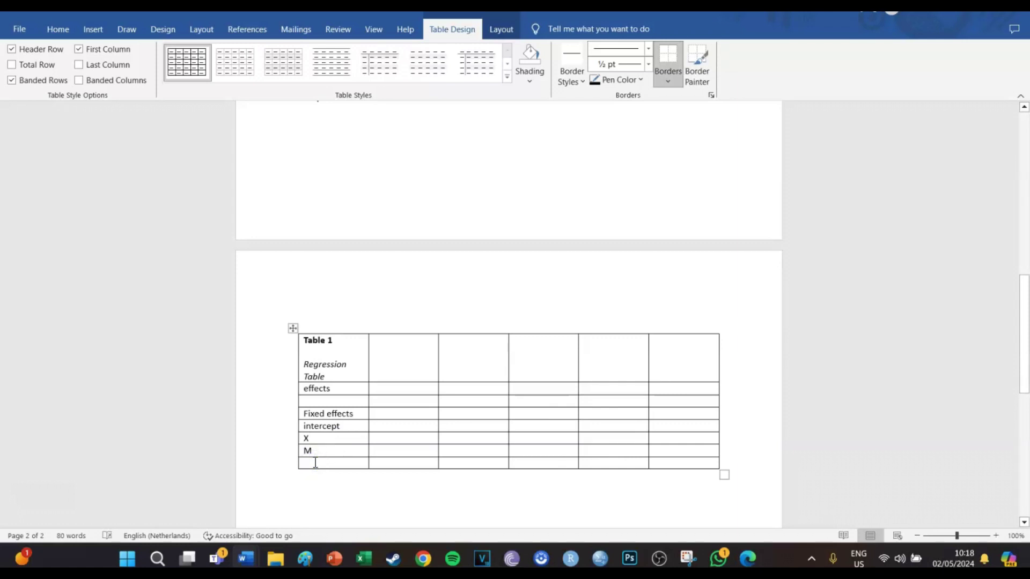
{"action": "type", "text": "note"}
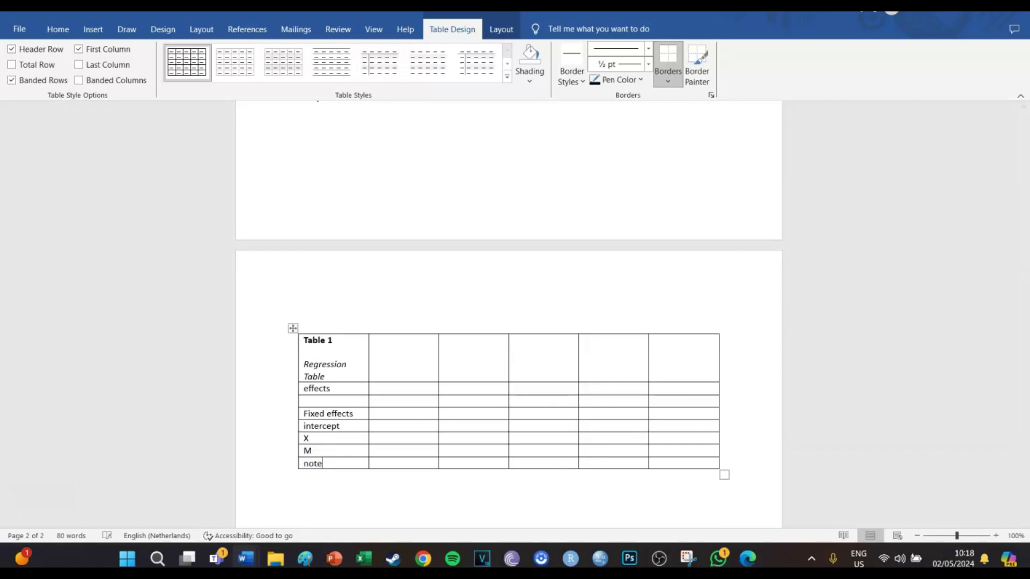
{"action": "type", "text": ":"}
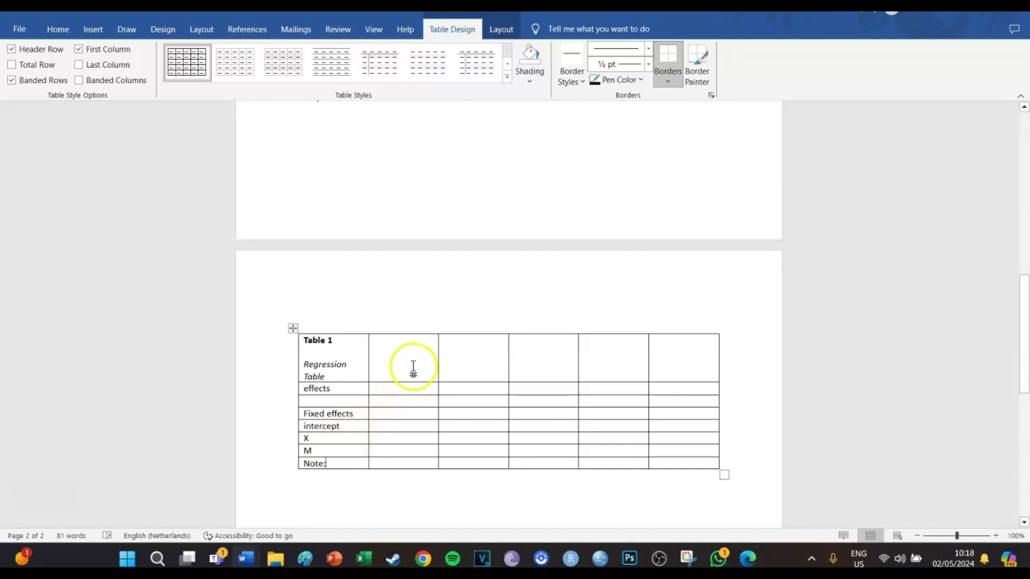
Step: In the effects row, enter the column headings "Estimate" in the second column and italic "SE" in the third
{"action": "left_click", "coordinate": [392, 388]}
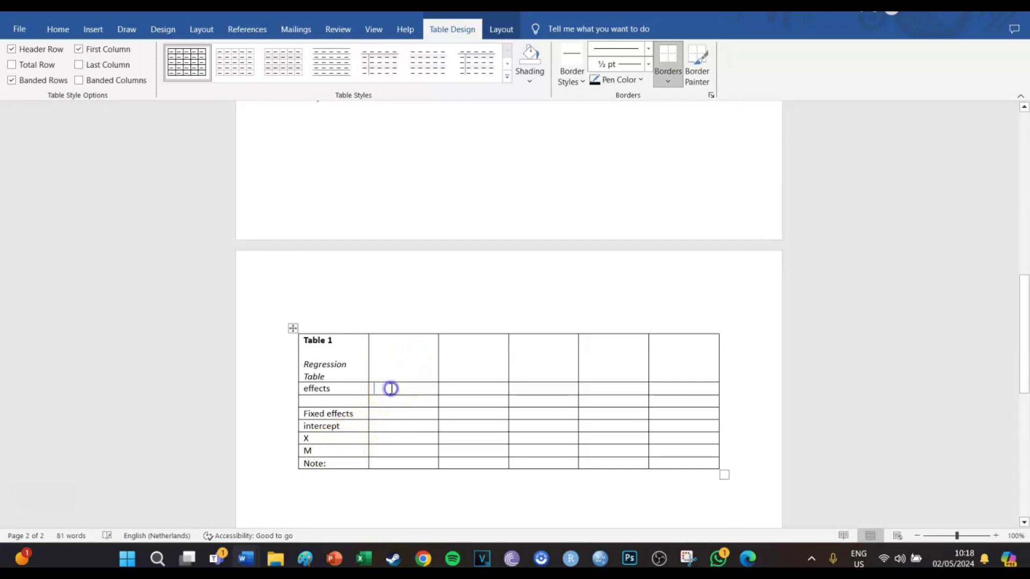
{"action": "scroll", "coordinate": [411, 390], "scroll_direction": "up", "scroll_amount": 8}
{"action": "scroll", "coordinate": [412, 389], "scroll_direction": "down", "scroll_amount": 8}
{"action": "type", "text": "Estimate"}
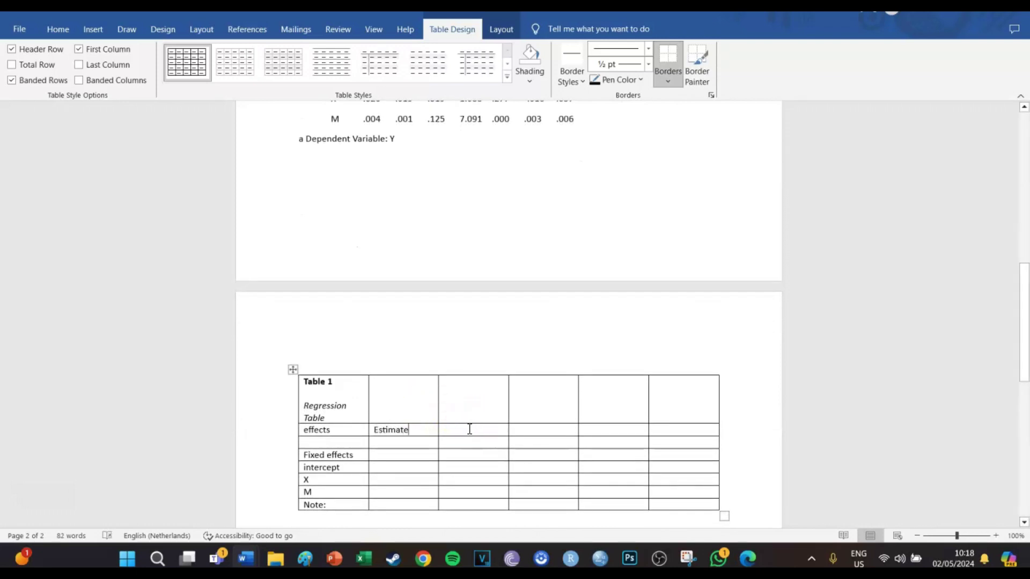
{"action": "left_click", "coordinate": [349, 442]}
{"action": "left_click", "coordinate": [349, 442]}
{"action": "left_click", "coordinate": [456, 428]}
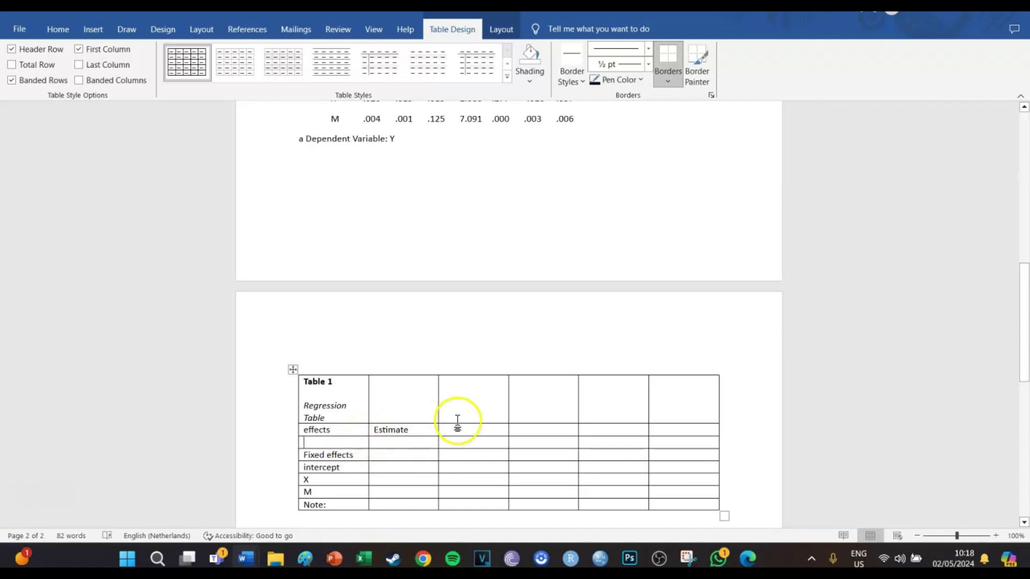
{"action": "scroll", "coordinate": [456, 427], "scroll_direction": "up", "scroll_amount": 10}
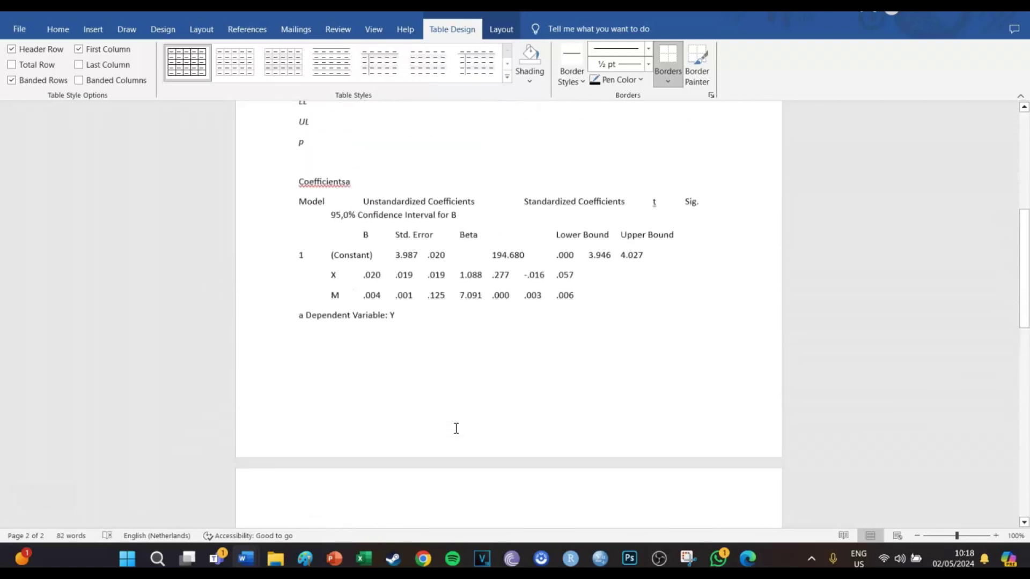
{"action": "scroll", "coordinate": [456, 429], "scroll_direction": "down", "scroll_amount": 10}
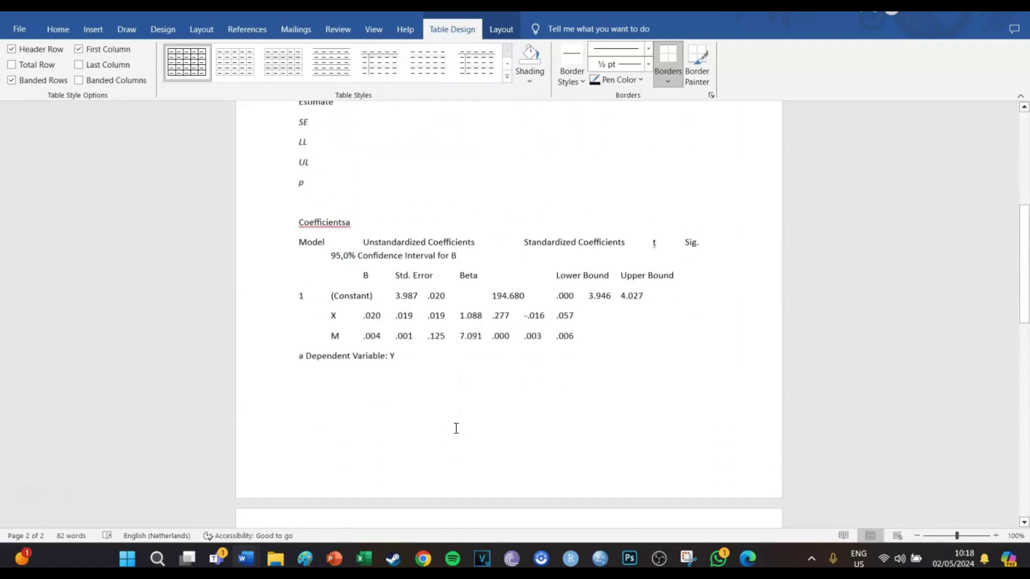
{"action": "type", "text": "SE"}
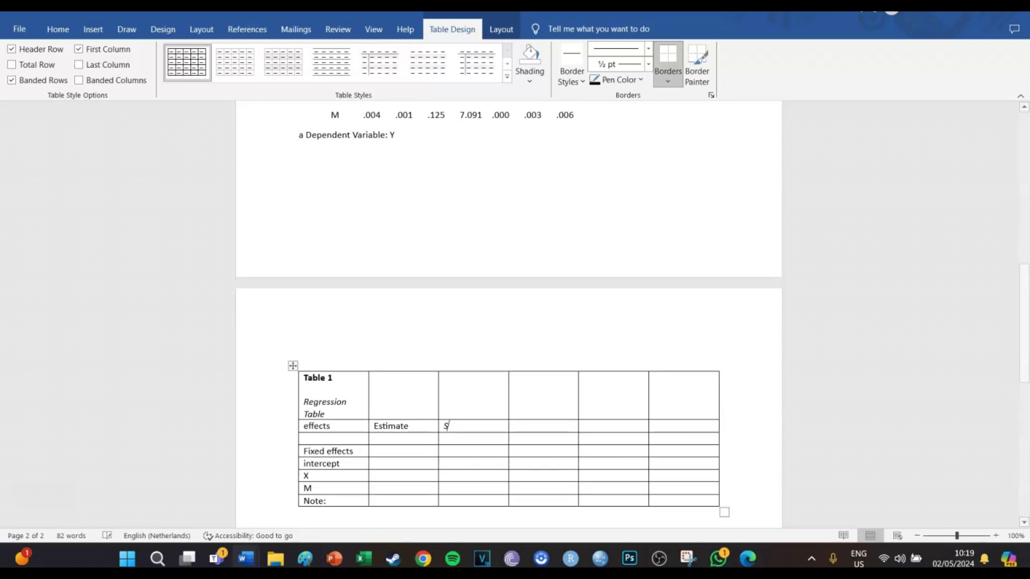
{"action": "left_click", "coordinate": [475, 430]}
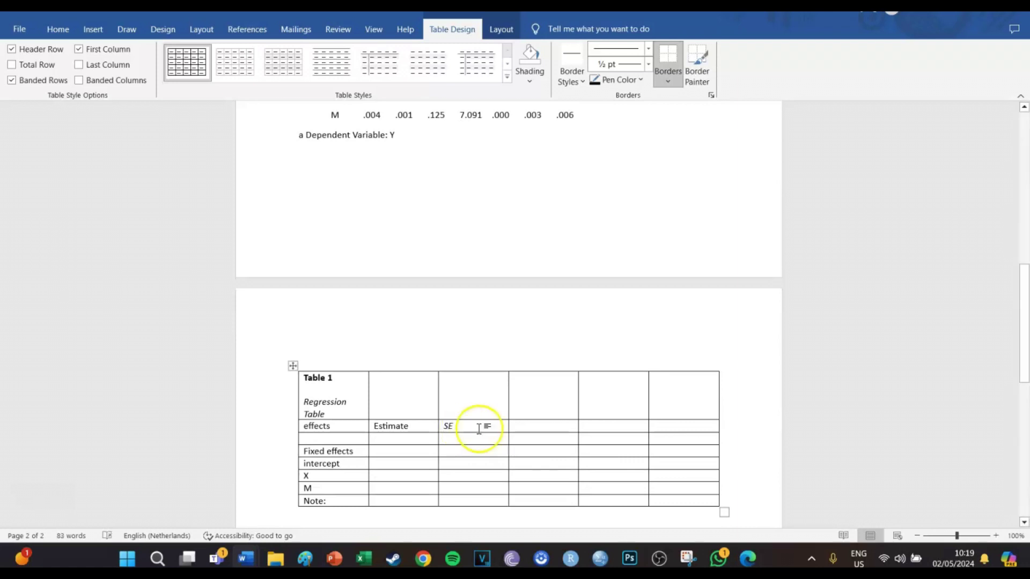
Step: In the effects row, enter "95% CI" in the fourth column and an italic "p" in the sixth
{"action": "left_click", "coordinate": [524, 427]}
{"action": "type", "text": "9"}
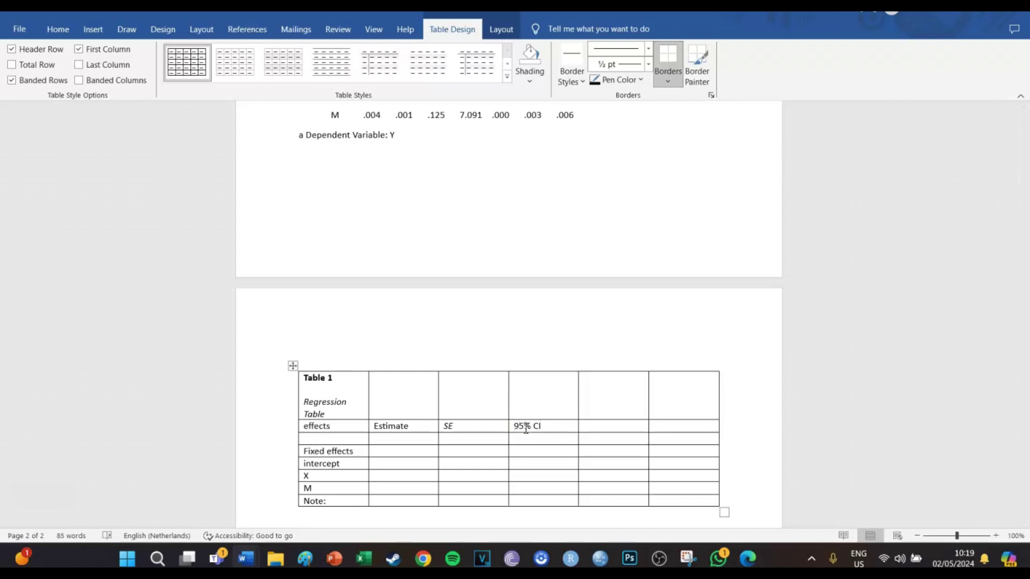
{"action": "scroll", "coordinate": [525, 429], "scroll_direction": "down", "scroll_amount": 1}
{"action": "left_click", "coordinate": [597, 396]}
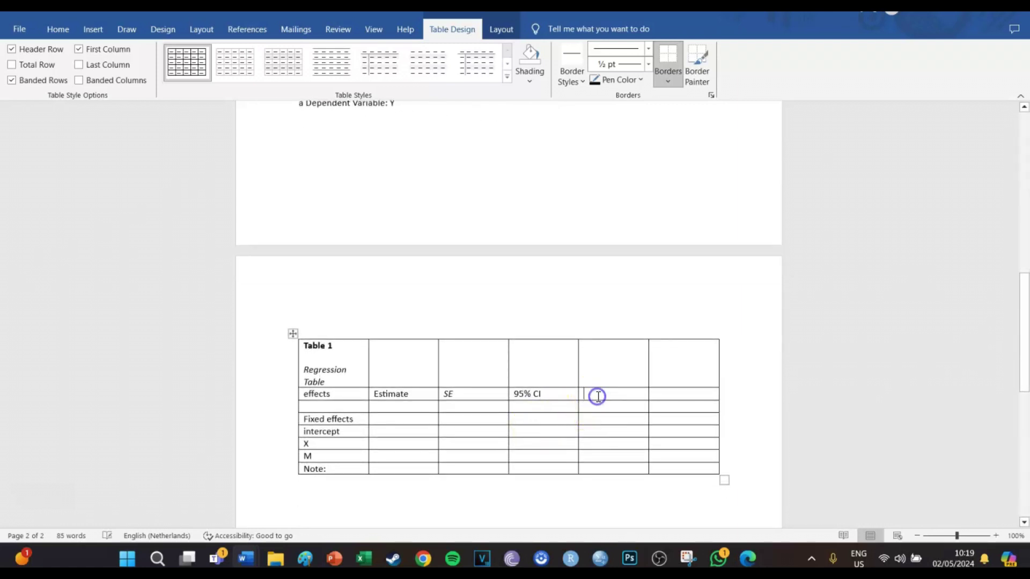
{"action": "left_click", "coordinate": [683, 396]}
{"action": "type", "text": "/"}
{"action": "type", "text": "p"}
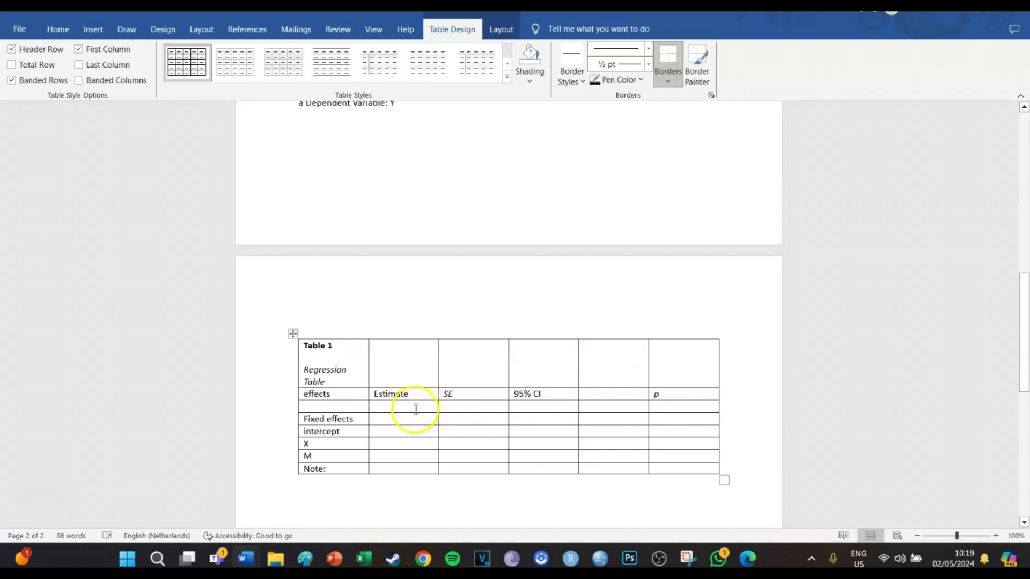
Step: Enter italic "LL" in the cell under 95% CI and italic "UL" in the cell beside it
{"action": "left_click", "coordinate": [534, 409]}
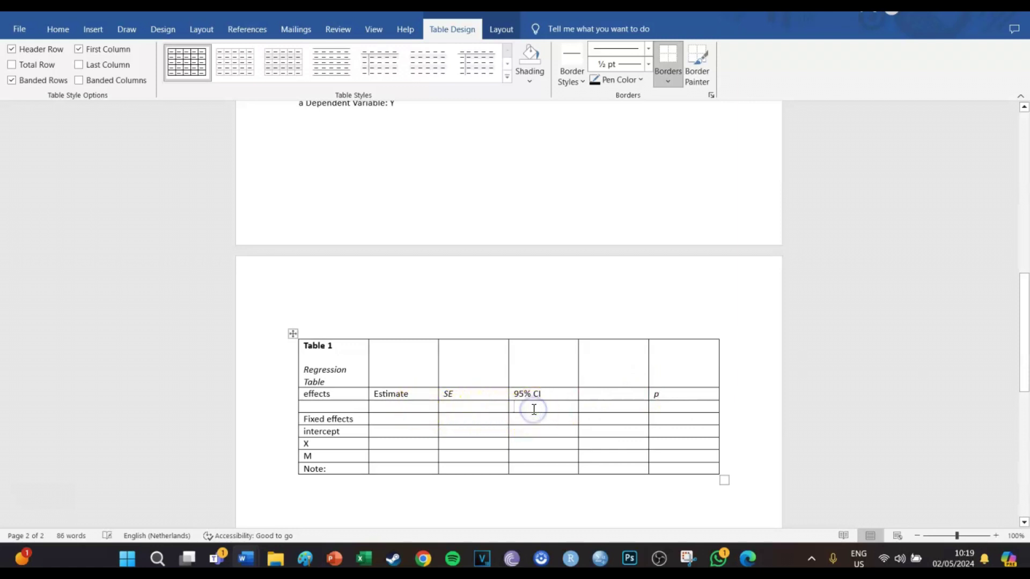
{"action": "type", "text": "LL"}
{"action": "left_click", "coordinate": [590, 407]}
{"action": "type", "text": "UL"}
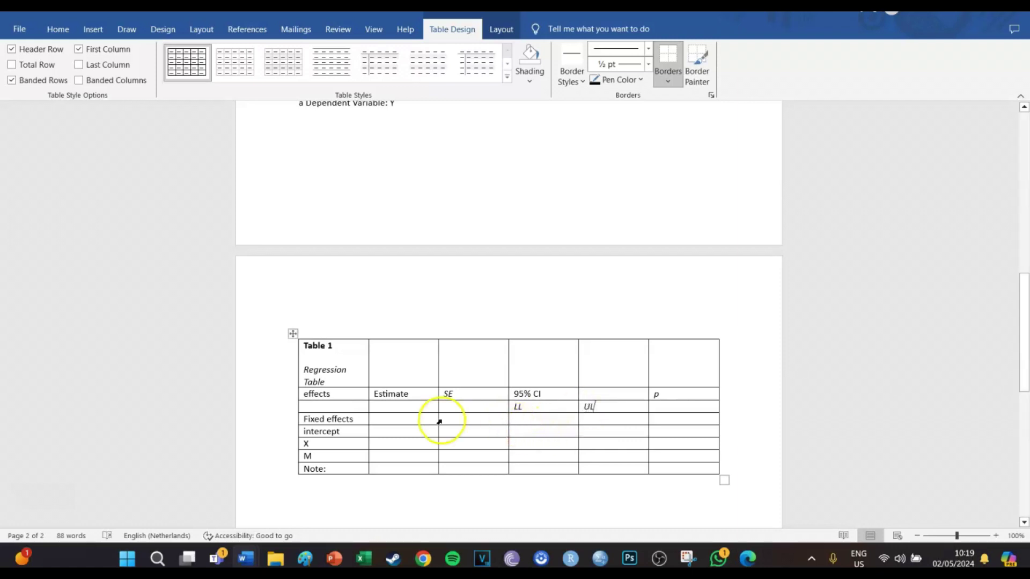
Step: Reduce the Word window and place the SPSS output viewer beside it, with the Coefficients table next to Table 1
{"action": "left_click", "coordinate": [418, 421]}
{"action": "left_click", "coordinate": [412, 432]}
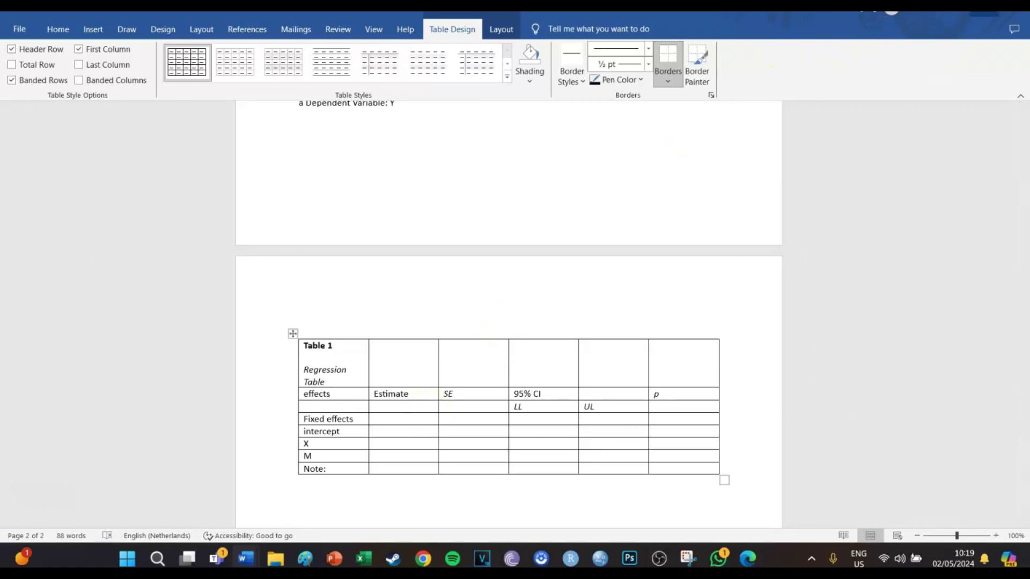
{"action": "left_click", "coordinate": [981, 6]}
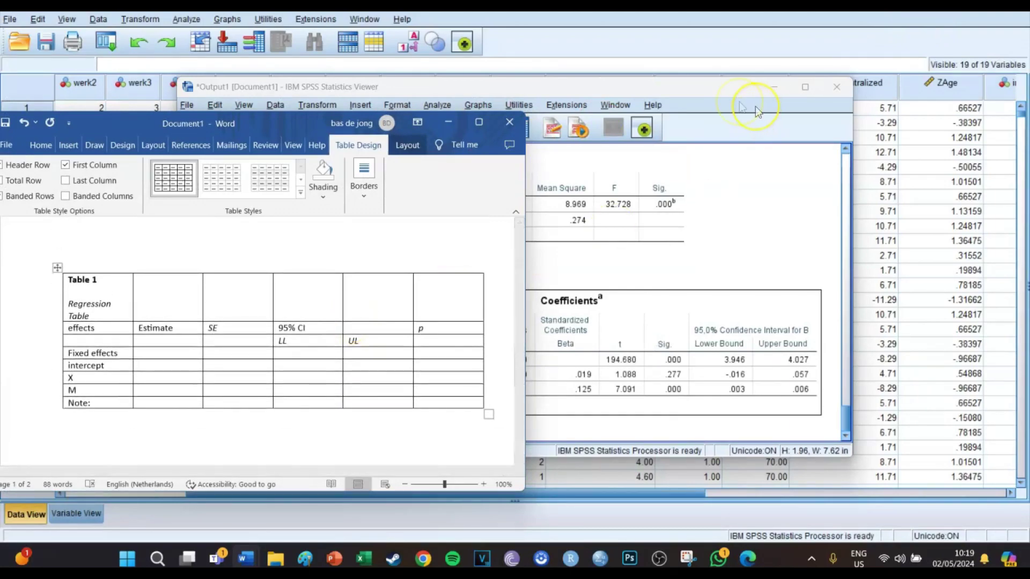
{"action": "left_click", "coordinate": [690, 88]}
{"action": "left_click_drag", "start_coordinate": [531, 88], "coordinate": [822, 102]}
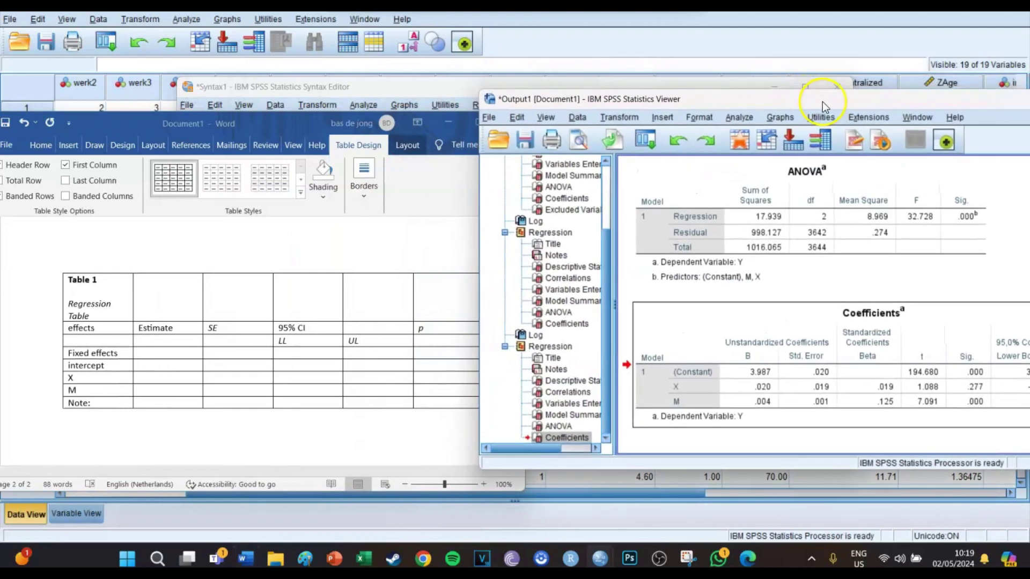
{"action": "left_click", "coordinate": [638, 355]}
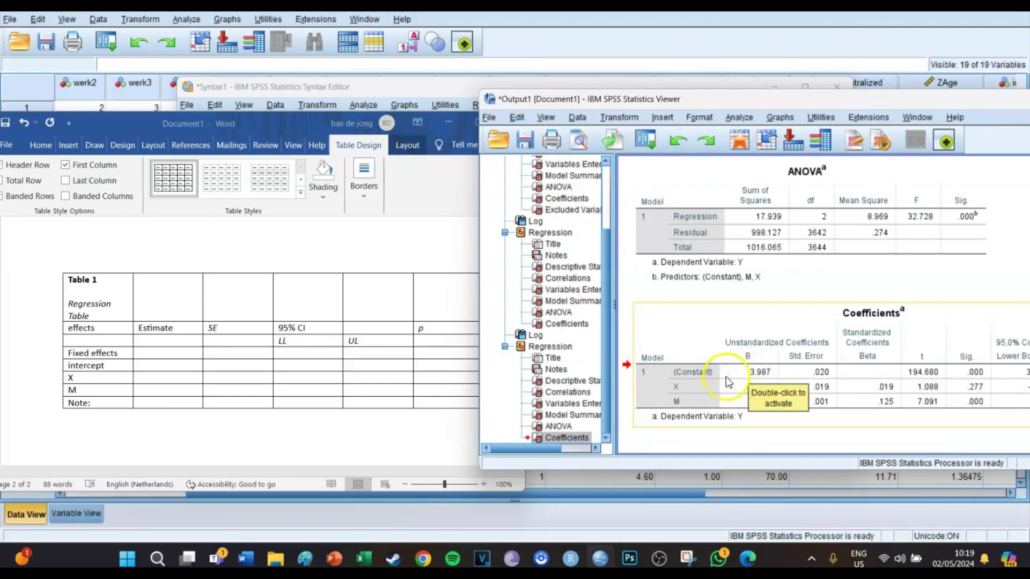
Step: Fill the Estimate column of Table 1 with 3.99 for the intercept, 0.02 for X and 0.00 for M
{"action": "left_click", "coordinate": [166, 365]}
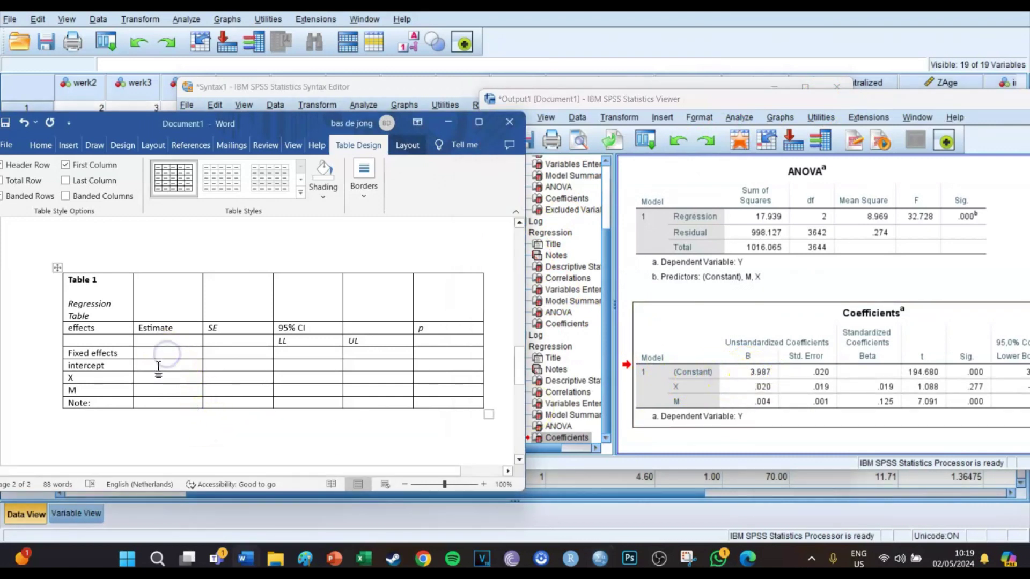
{"action": "type", "text": "3.99"}
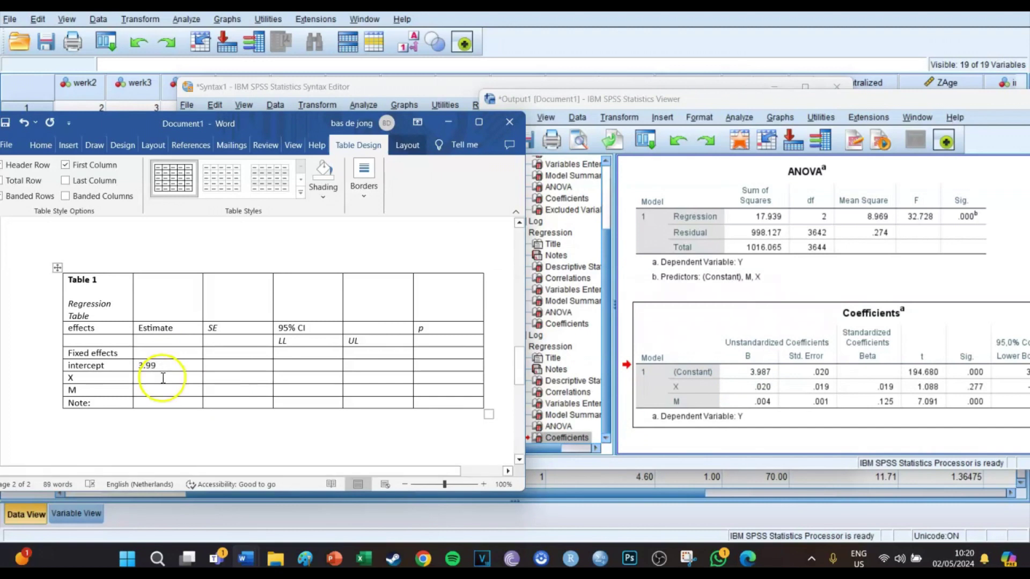
{"action": "left_click", "coordinate": [162, 375]}
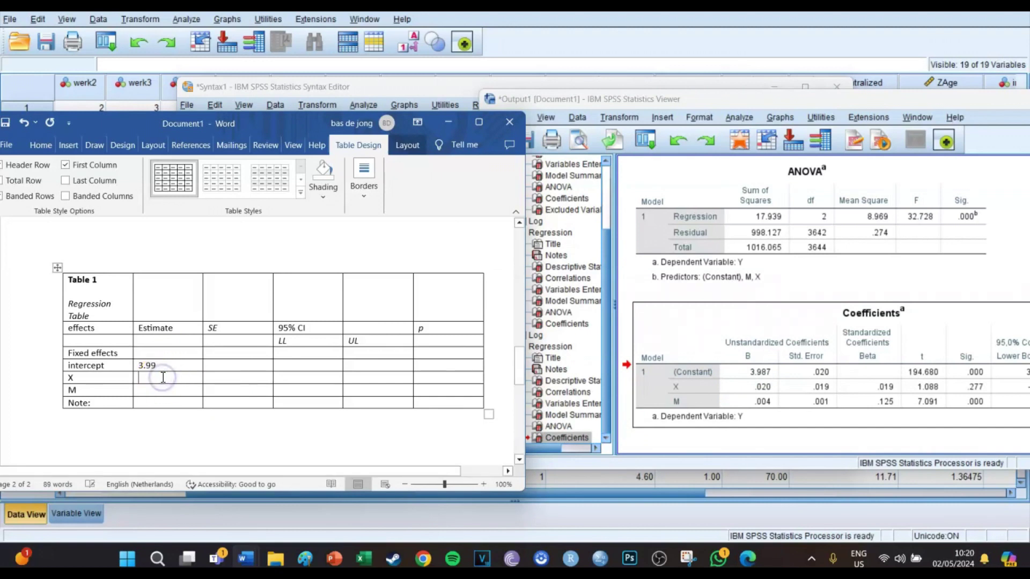
{"action": "type", "text": "0.02"}
{"action": "left_click", "coordinate": [157, 391]}
{"action": "type", "text": "00"}
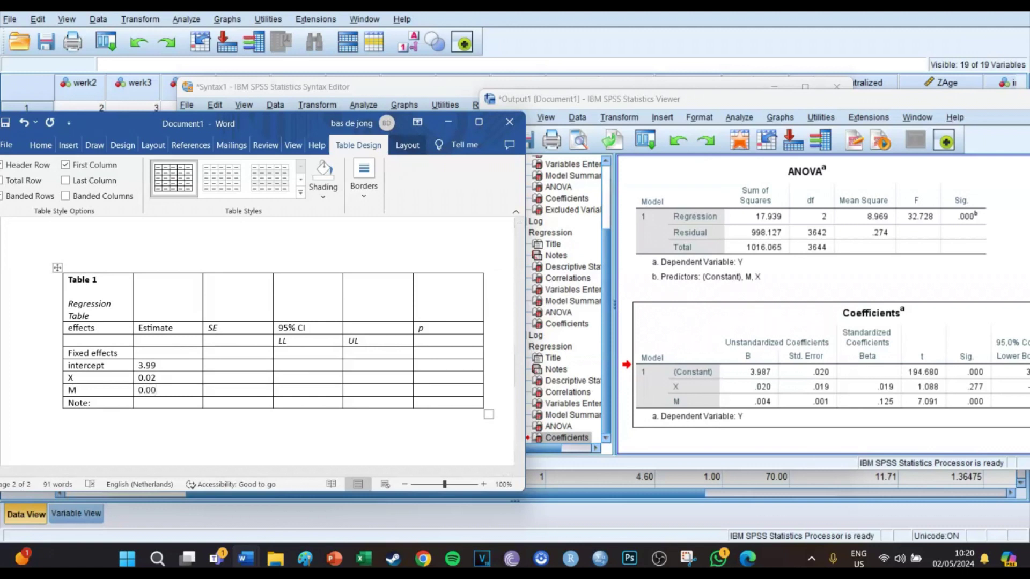
Step: Fill the SE column with 0.02 for the intercept, 0.02 for X and 0.00 for M
{"action": "left_click", "coordinate": [225, 370]}
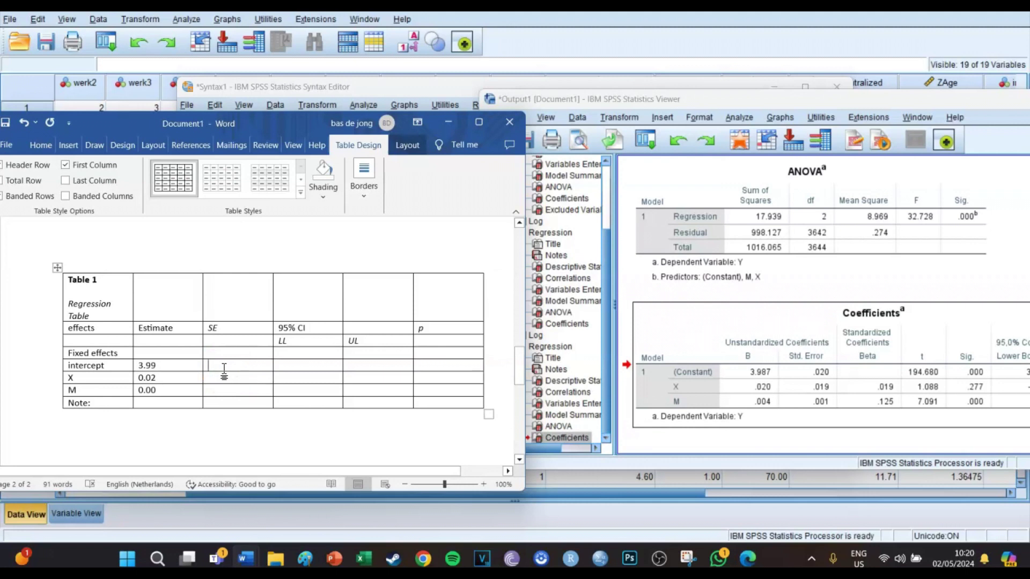
{"action": "type", "text": "0.02"}
{"action": "left_click", "coordinate": [223, 378]}
{"action": "type", "text": "0"}
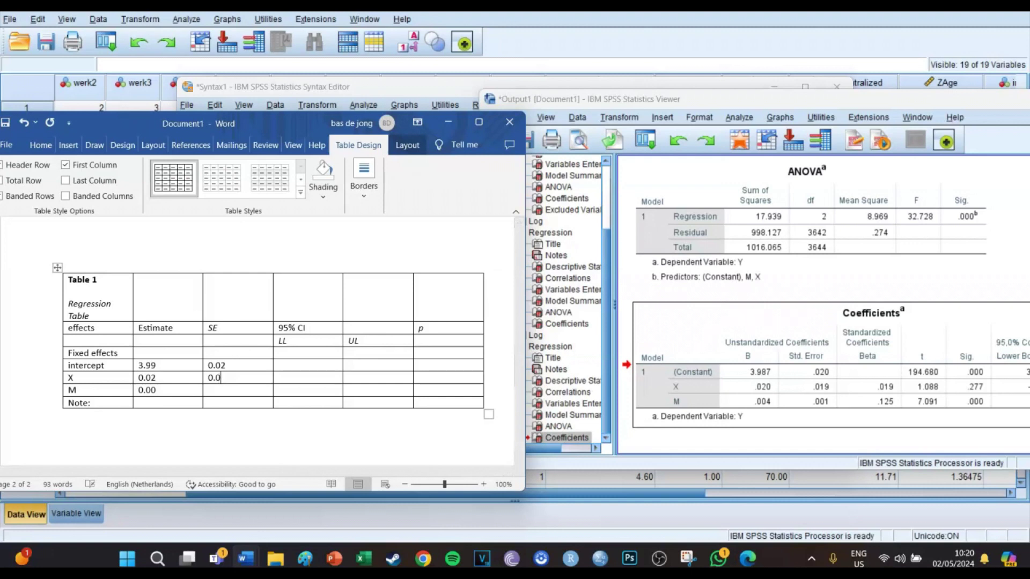
{"action": "left_click", "coordinate": [219, 390]}
{"action": "type", "text": "0"}
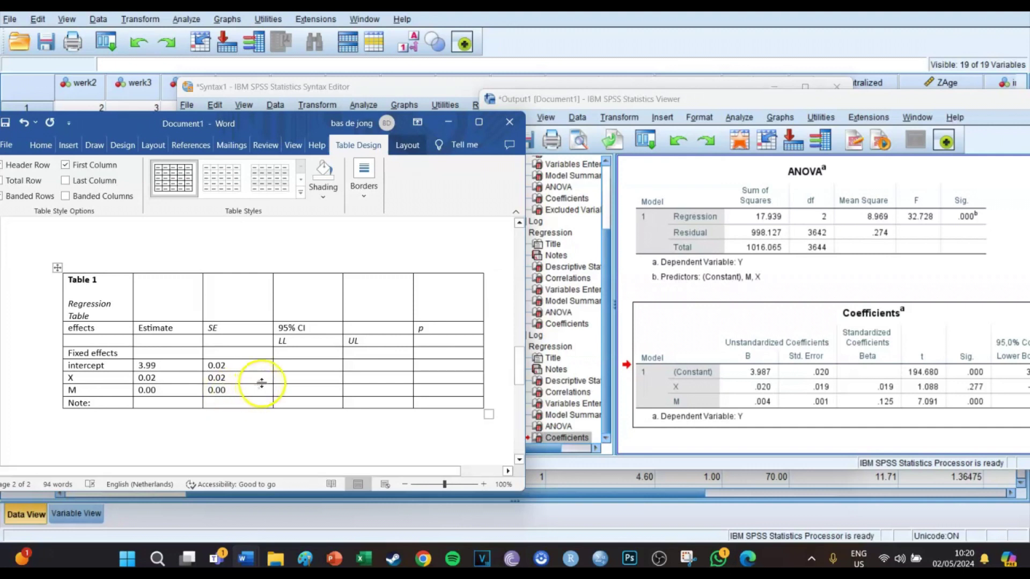
Step: Reposition the SPSS output viewer to show the Coefficients table's confidence interval columns, and return to the intercept's LL cell in Word
{"action": "left_click", "coordinate": [297, 368]}
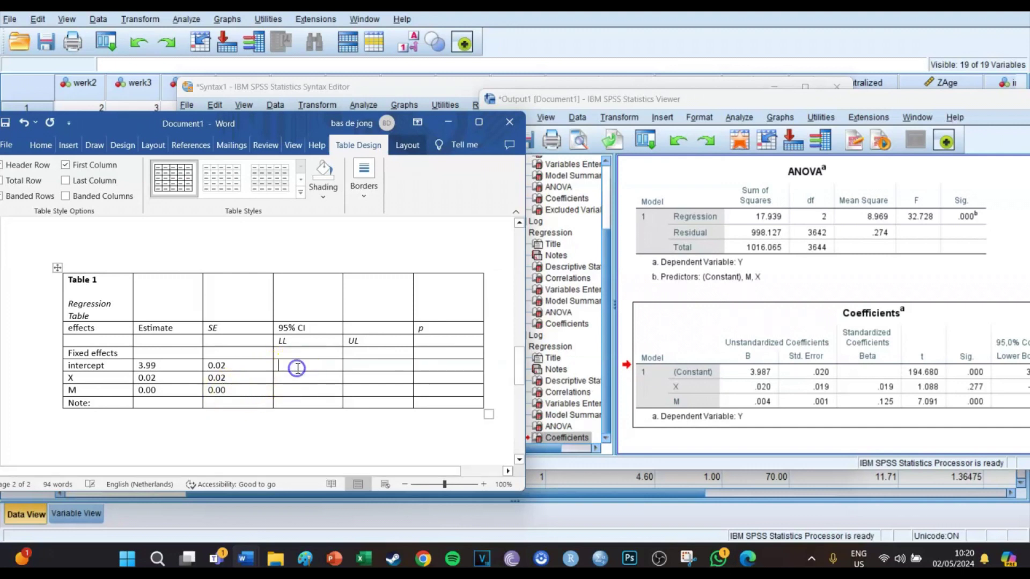
{"action": "left_click", "coordinate": [677, 490]}
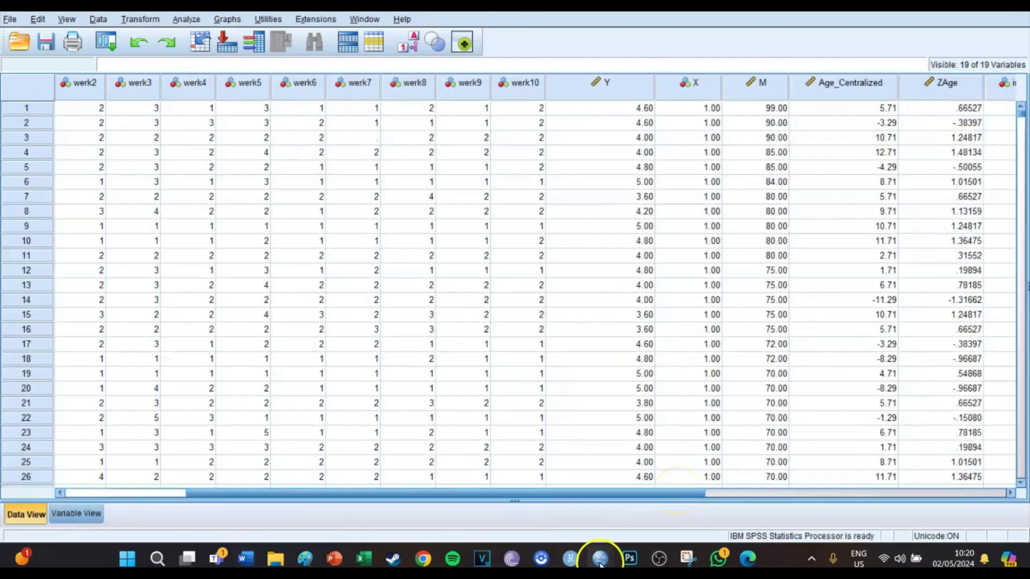
{"action": "mouse_move", "coordinate": [600, 559]}
{"action": "left_click", "coordinate": [457, 497]}
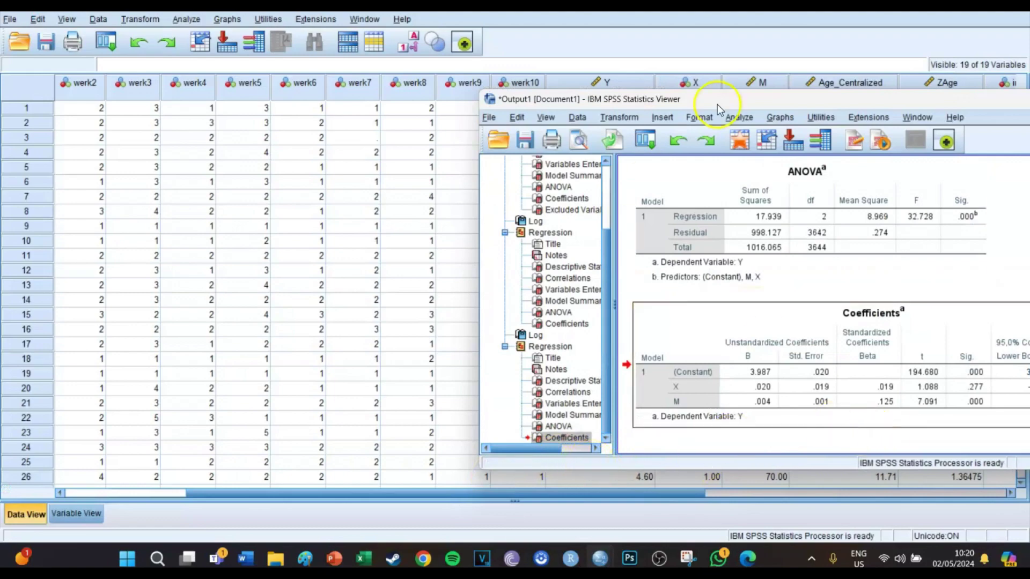
{"action": "left_click_drag", "start_coordinate": [721, 98], "coordinate": [582, 76]}
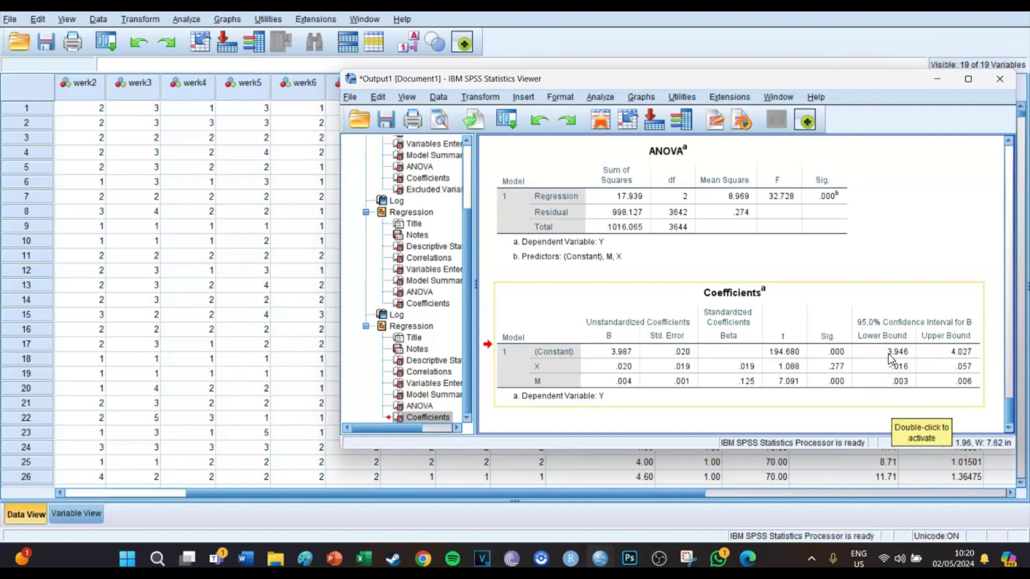
{"action": "left_click", "coordinate": [794, 397]}
{"action": "left_click", "coordinate": [275, 559]}
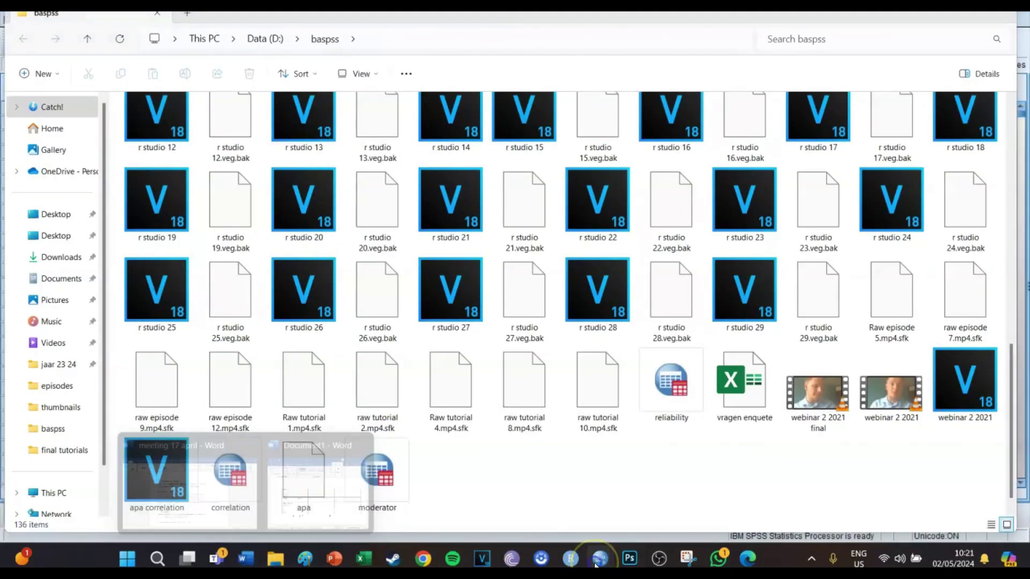
{"action": "mouse_move", "coordinate": [599, 561]}
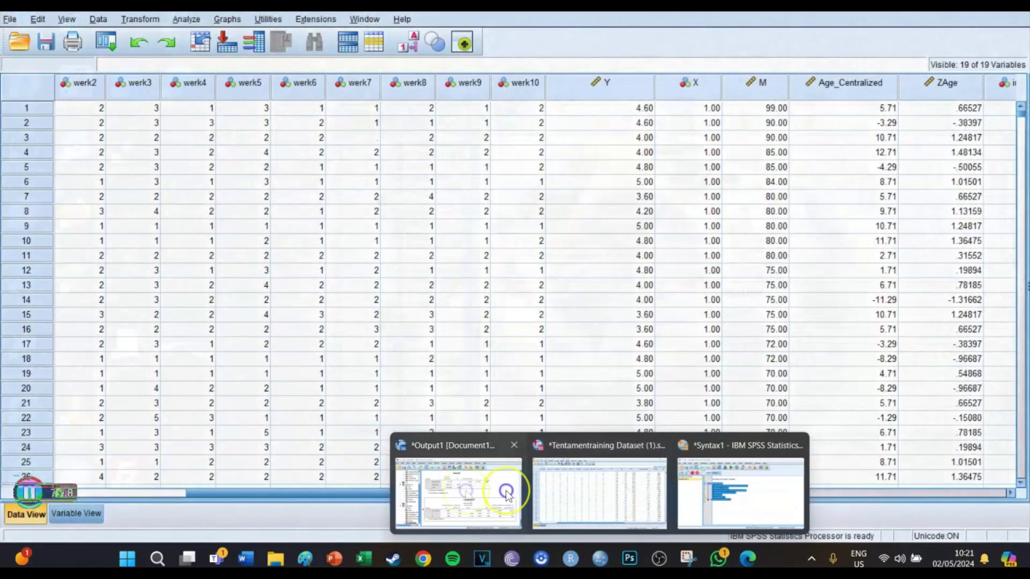
{"action": "left_click", "coordinate": [451, 492]}
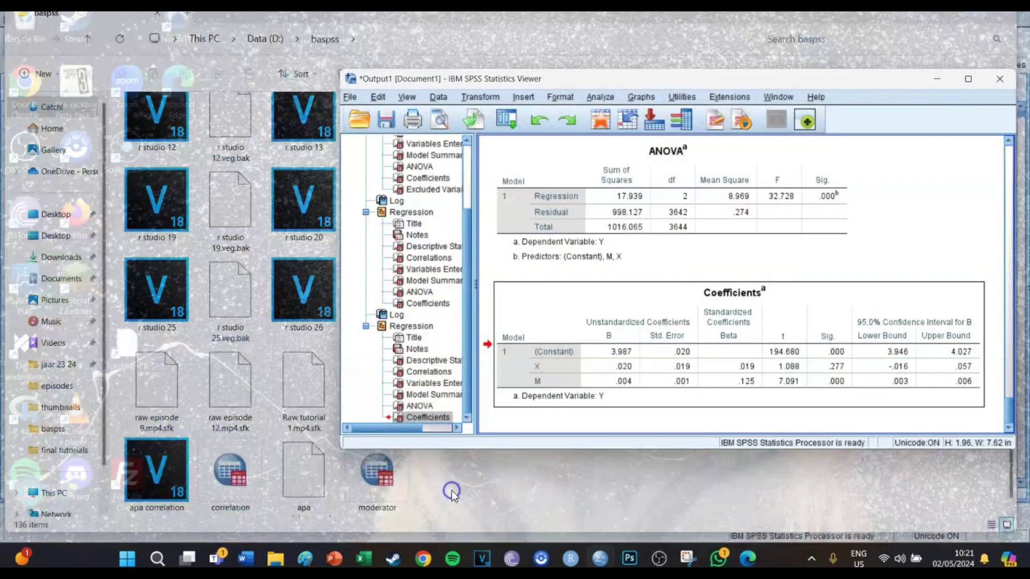
{"action": "mouse_move", "coordinate": [245, 558]}
{"action": "left_click", "coordinate": [297, 515]}
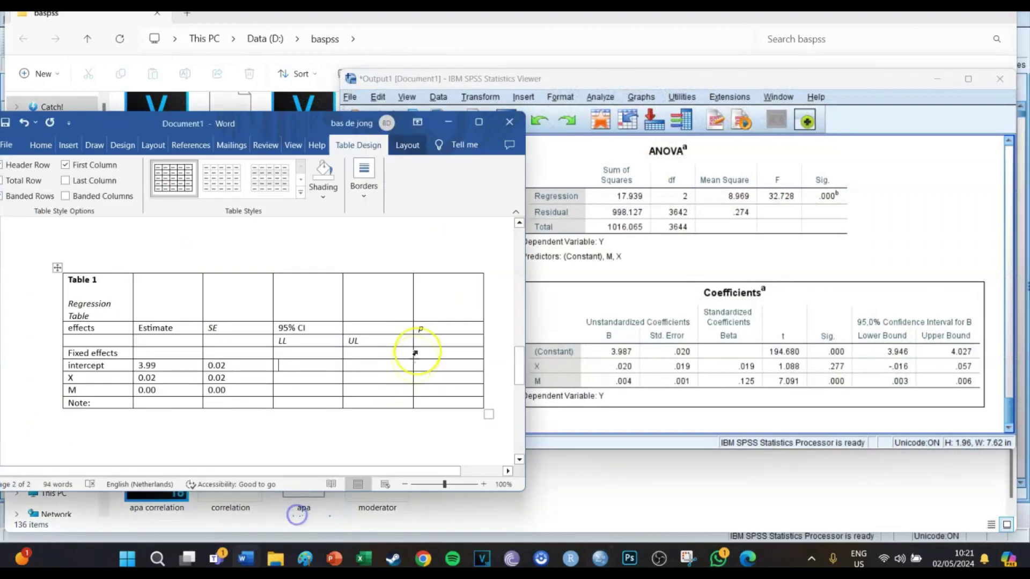
Step: Enter the LL and UL values: 3.95 and 4.03 for the intercept, -0.02 and 0.06 for X, 0.00 and 0.01 for M
{"action": "type", "text": "3.95"}
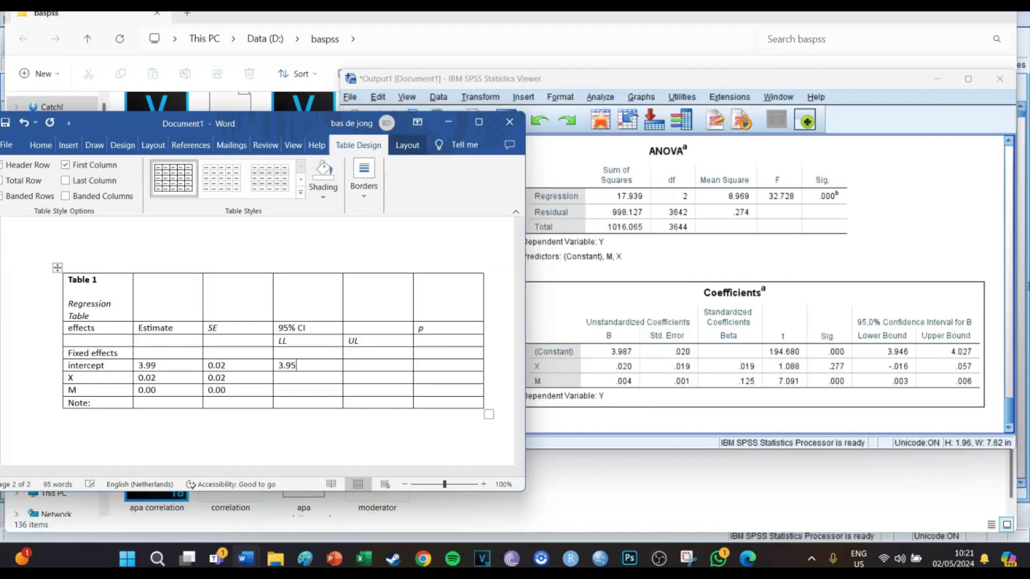
{"action": "left_click", "coordinate": [370, 368]}
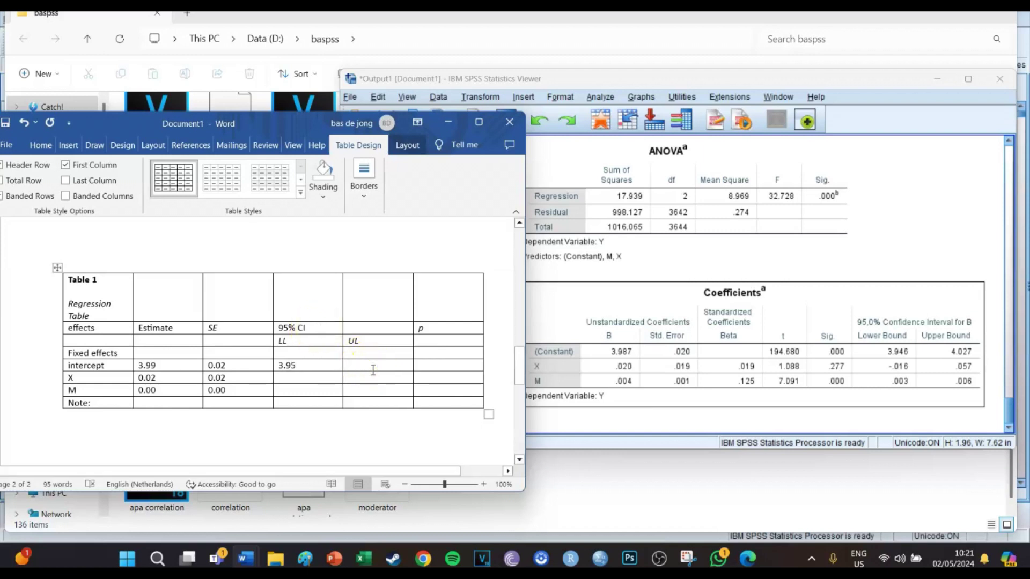
{"action": "type", "text": "4.03"}
{"action": "left_click", "coordinate": [314, 379]}
{"action": "type", "text": "-0.02"}
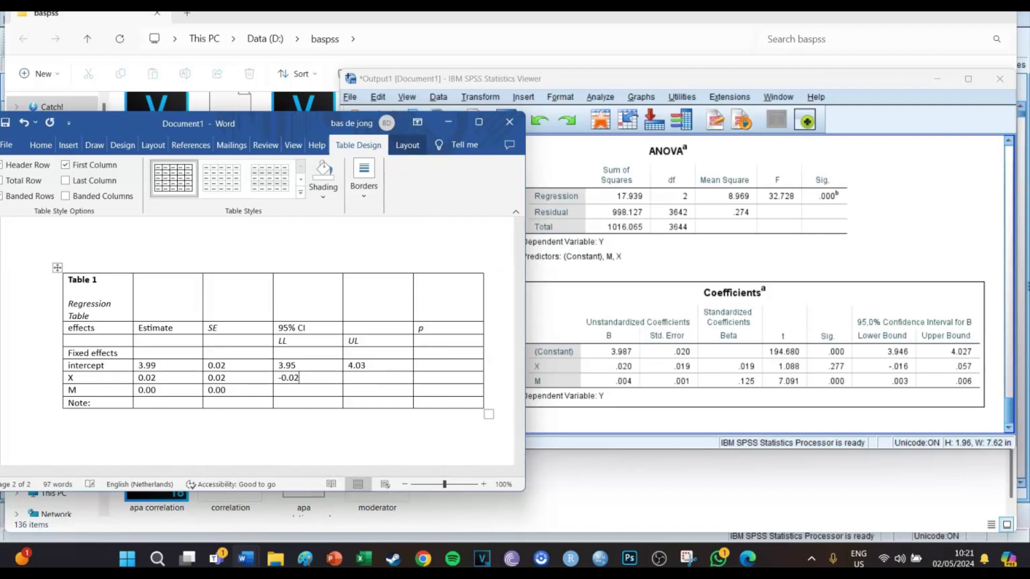
{"action": "left_click", "coordinate": [362, 384]}
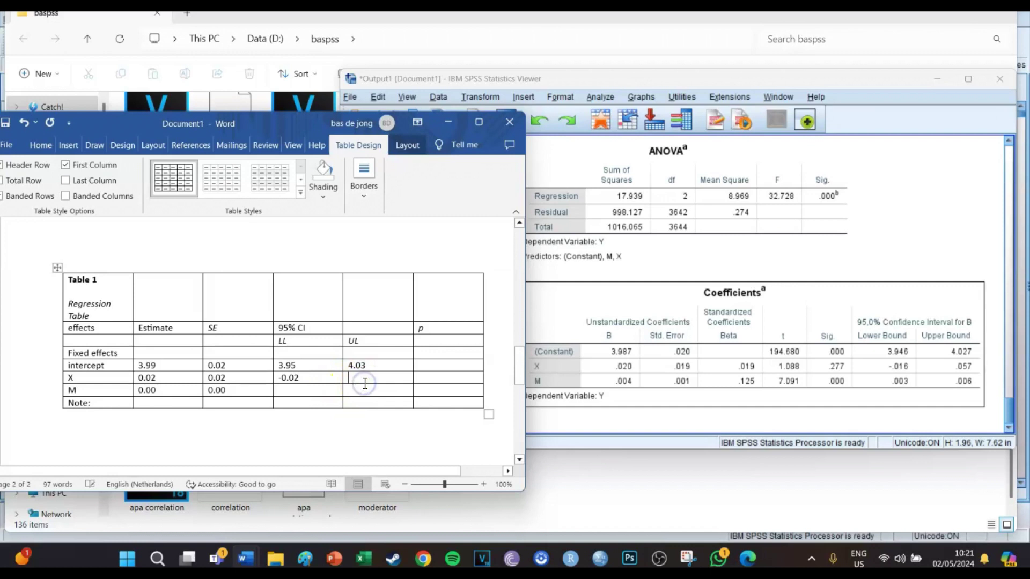
{"action": "type", "text": "0.06"}
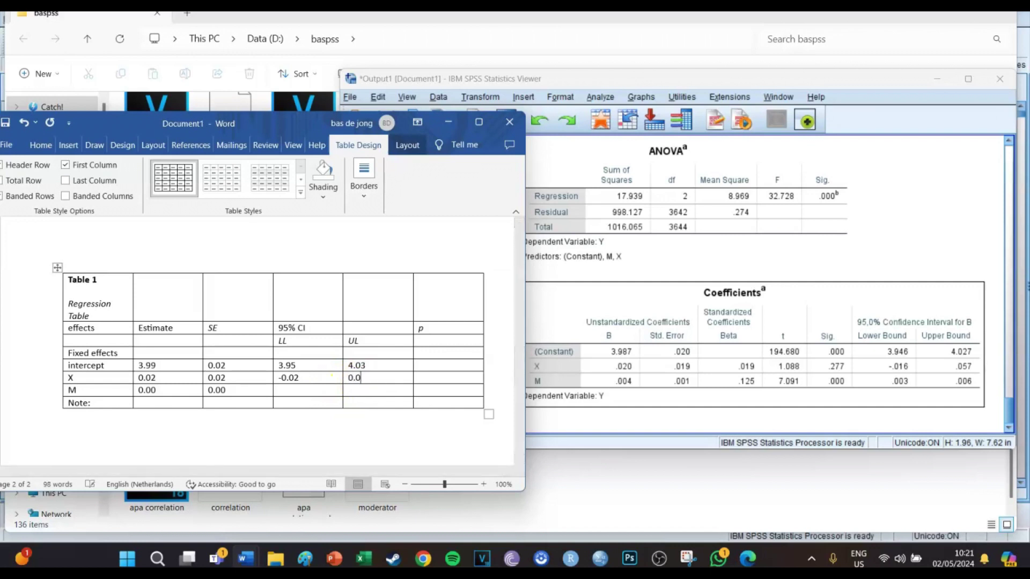
{"action": "left_click", "coordinate": [297, 392]}
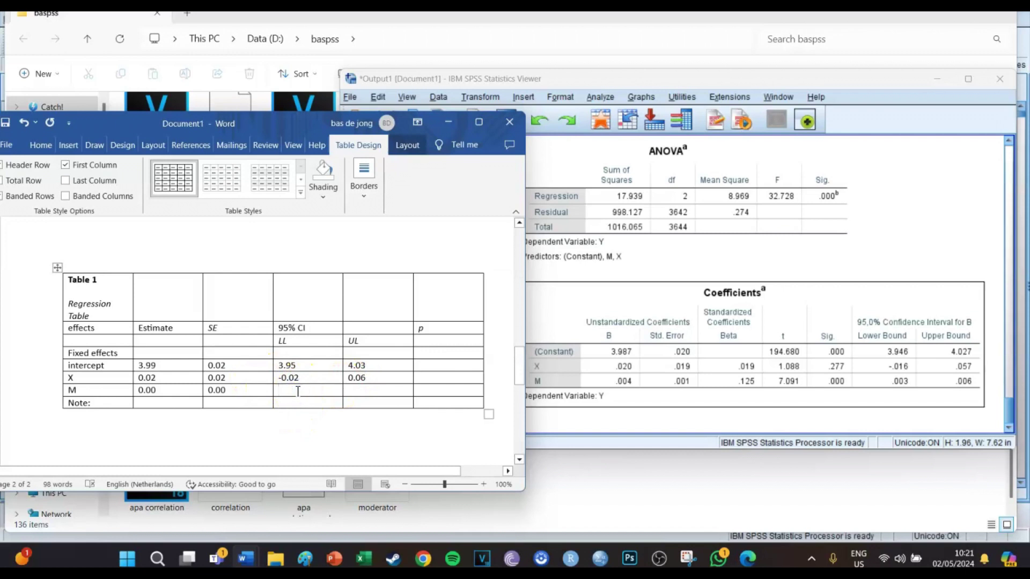
{"action": "type", "text": "0."}
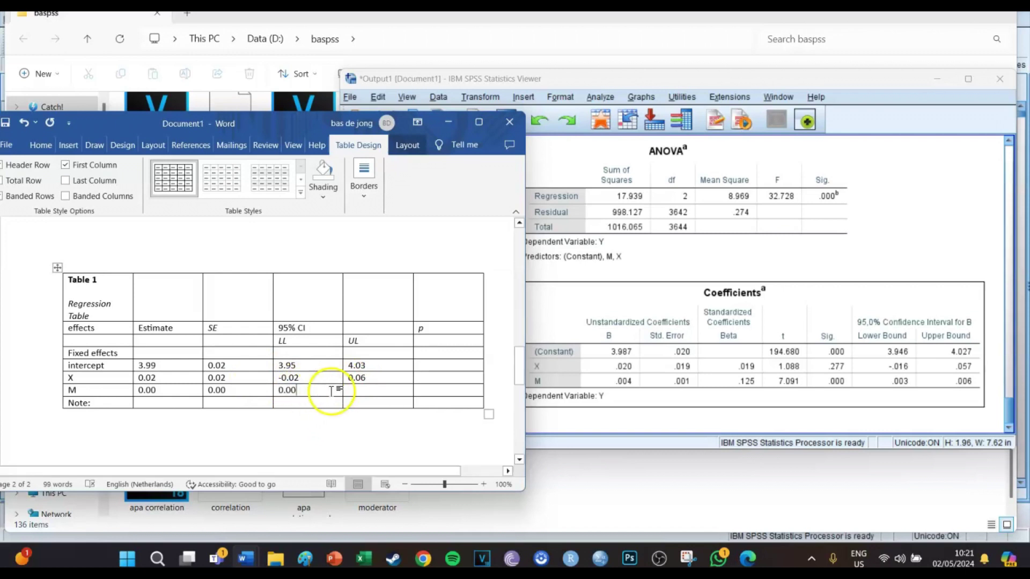
{"action": "left_click", "coordinate": [362, 391]}
{"action": "type", "text": "0.01"}
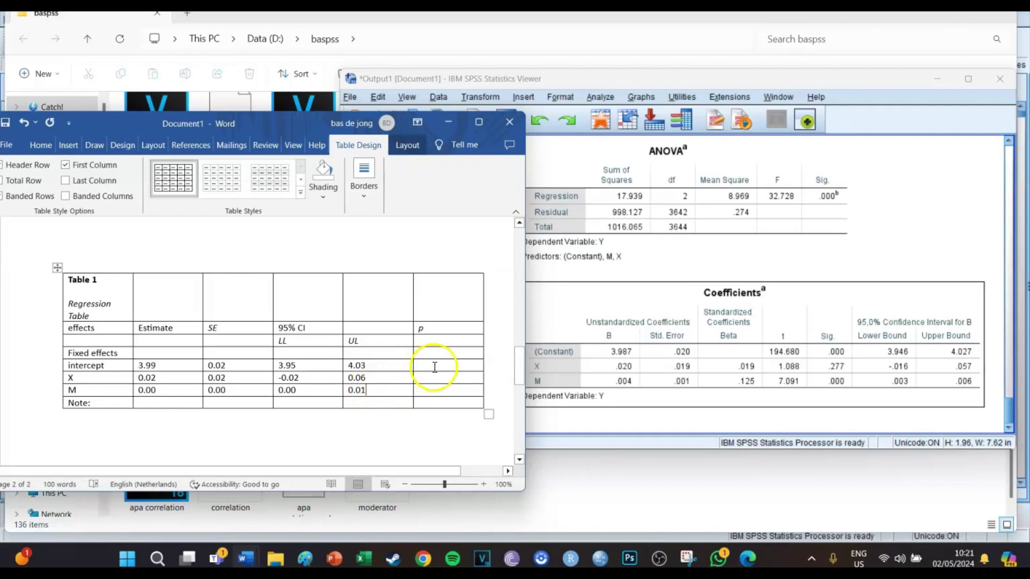
Step: Fill the p column with 0.00 for the intercept, 0.28 for X and 0.00 for M
{"action": "type", "text": "4."}
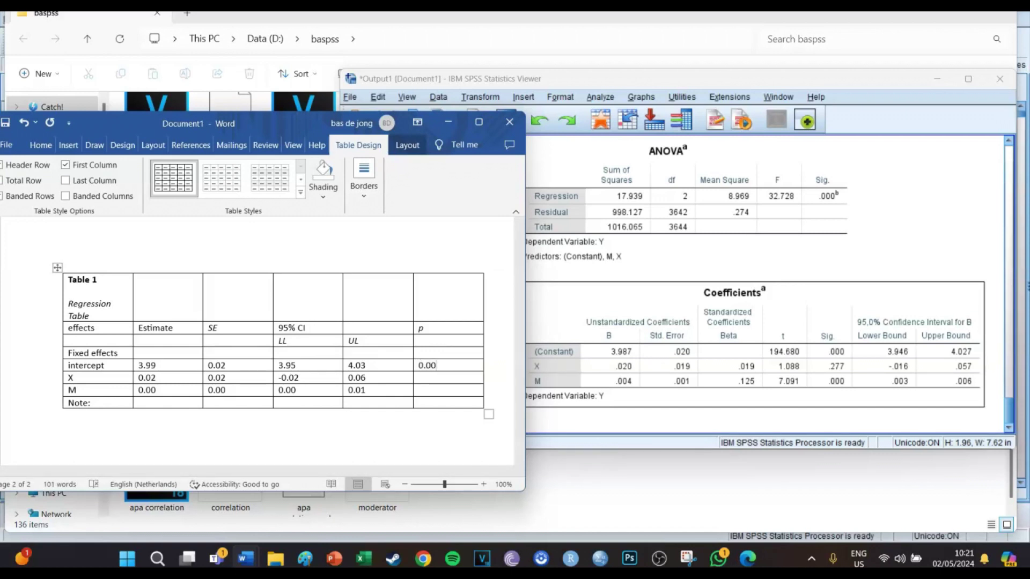
{"action": "left_click", "coordinate": [440, 379]}
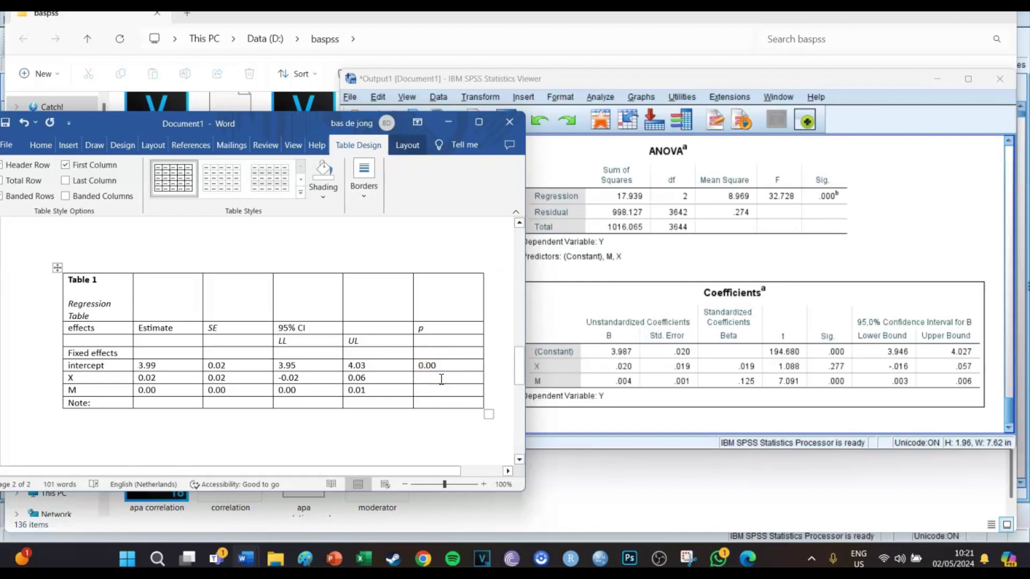
{"action": "type", "text": ".28"}
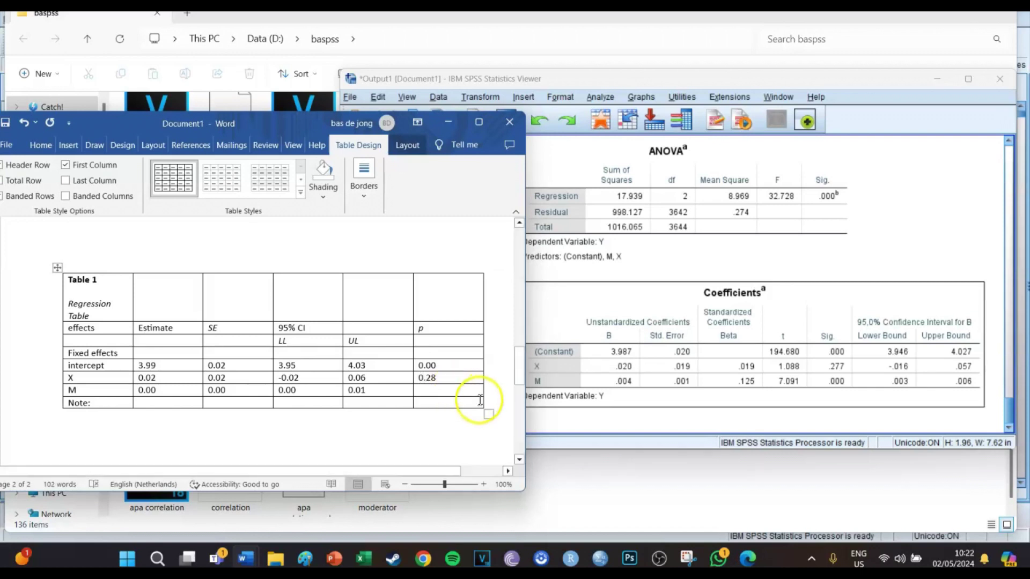
{"action": "left_click", "coordinate": [437, 393]}
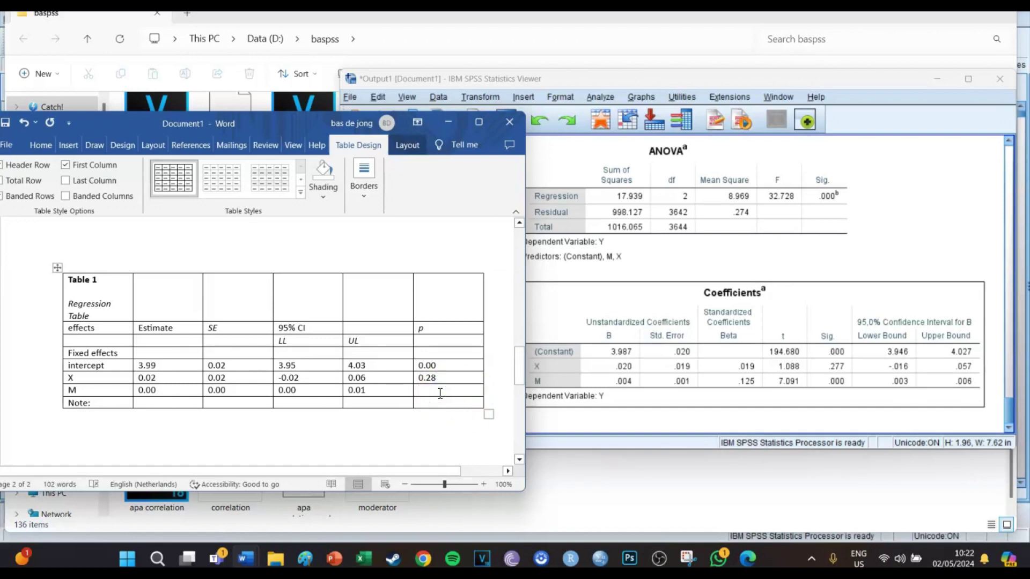
{"action": "type", "text": "0."}
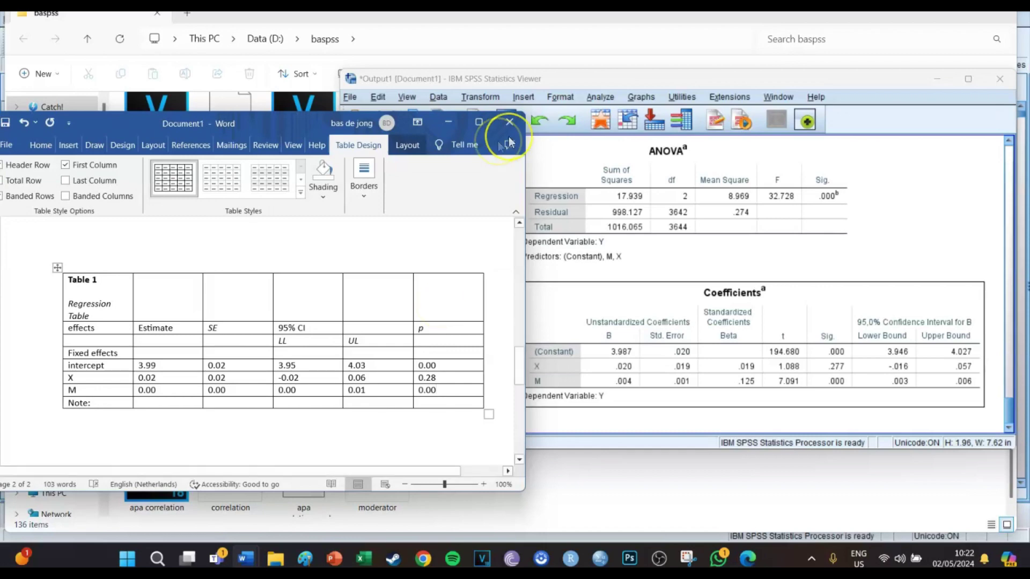
Step: Maximize the Word window and merge all cells of the table's first row, which holds the Table 1 title
{"action": "left_click", "coordinate": [479, 123]}
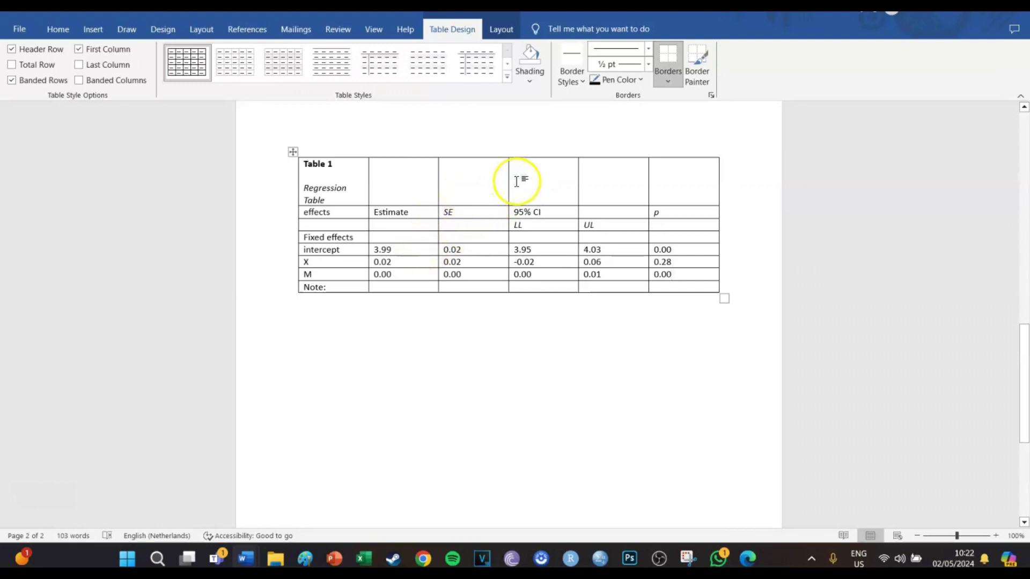
{"action": "left_click_drag", "start_coordinate": [673, 184], "coordinate": [345, 166]}
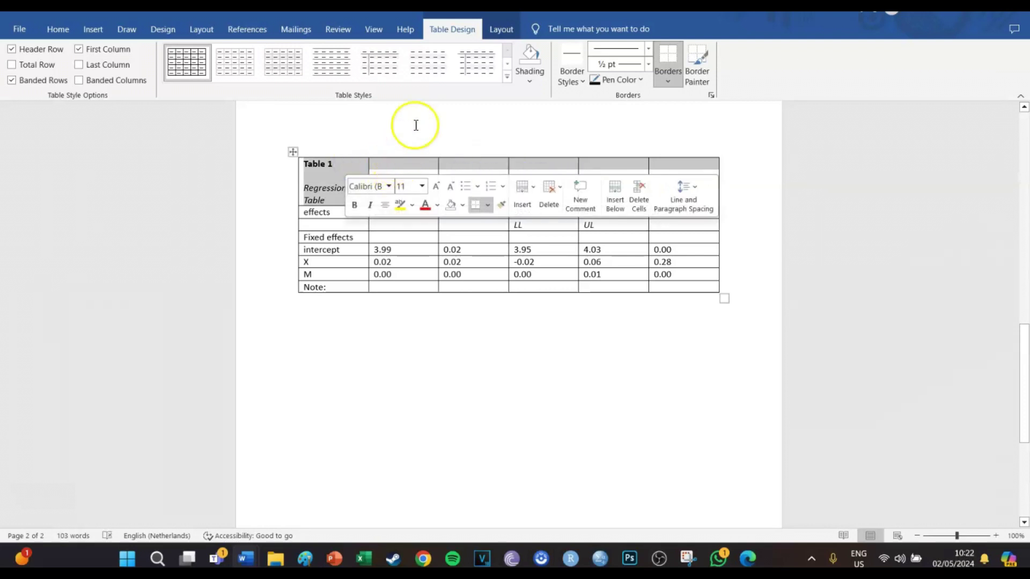
{"action": "left_click", "coordinate": [502, 30]}
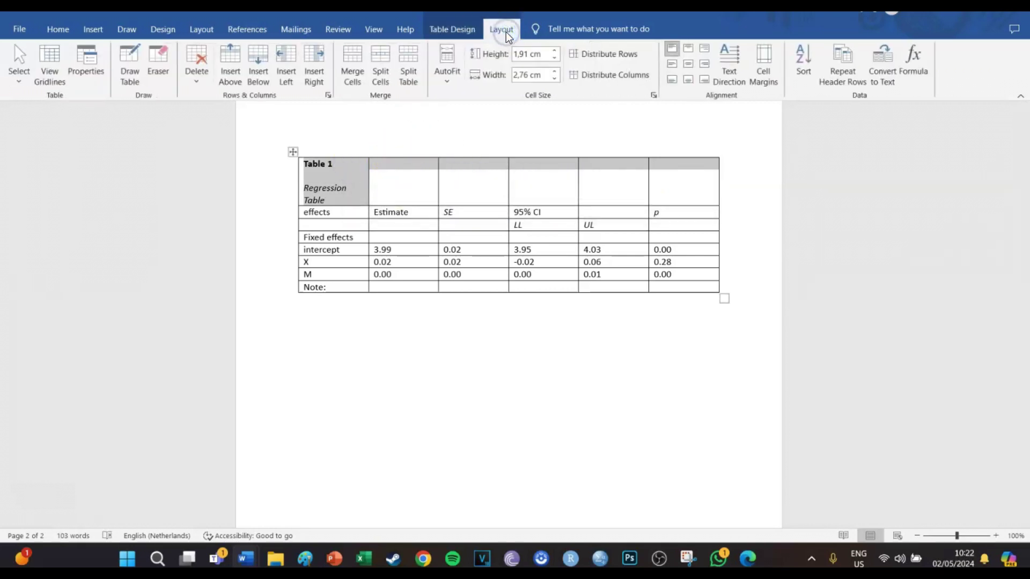
{"action": "left_click", "coordinate": [352, 81]}
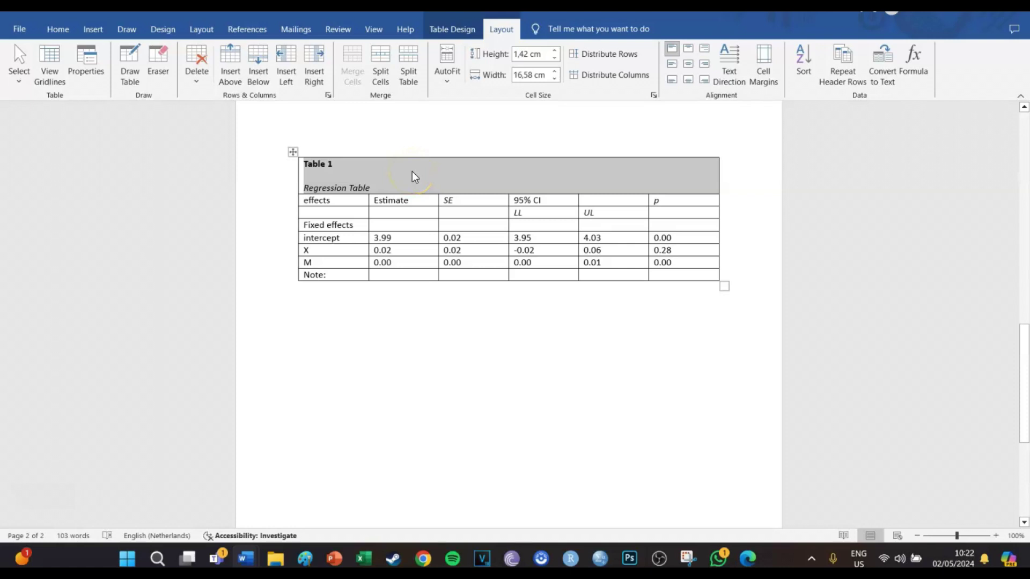
Step: Merge the 95% CI heading cell with the empty cell beside it, above LL and UL
{"action": "left_click", "coordinate": [391, 202]}
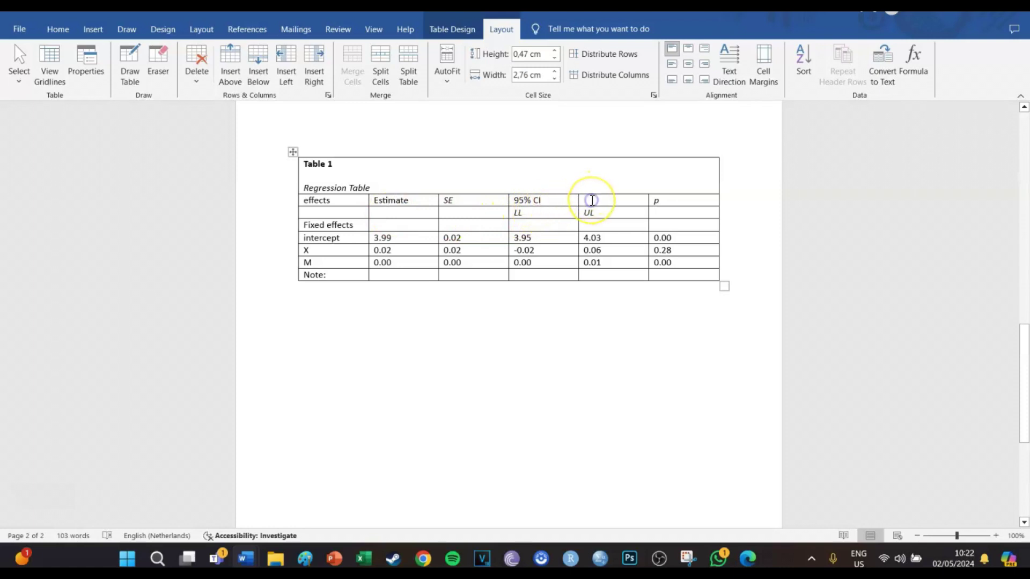
{"action": "left_click_drag", "start_coordinate": [592, 200], "coordinate": [554, 202]}
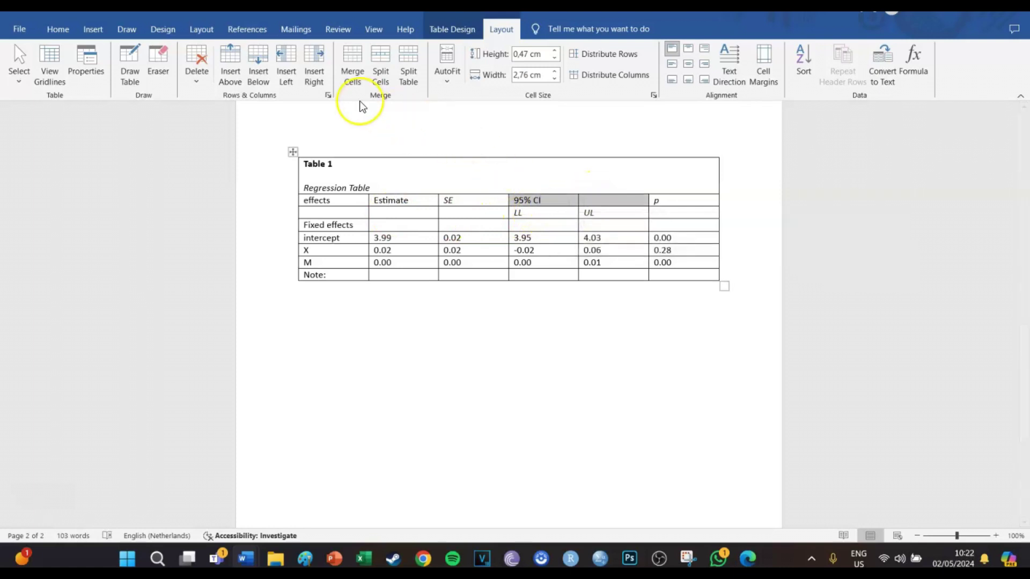
{"action": "left_click", "coordinate": [349, 75]}
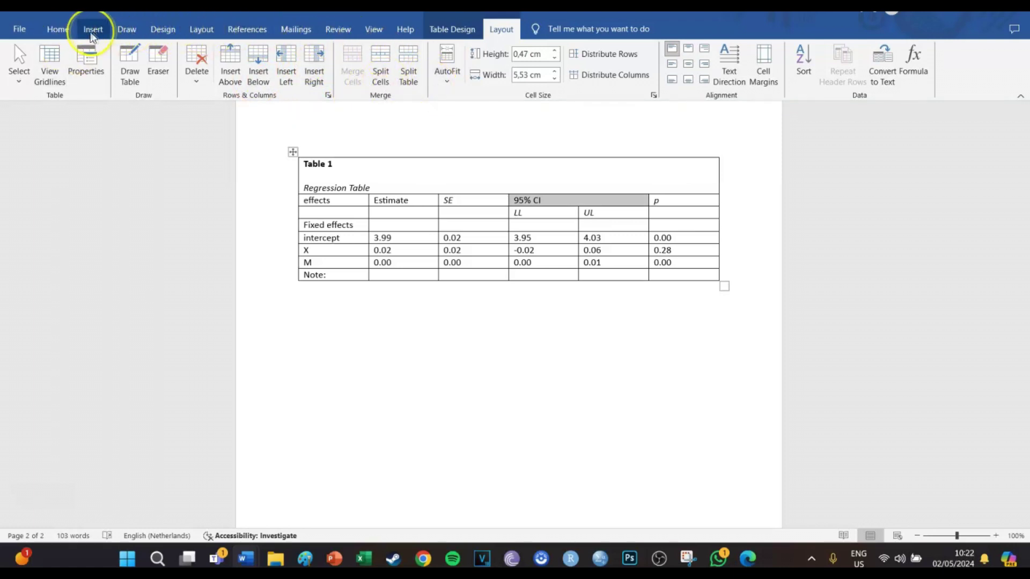
Step: Center the 95% CI heading within its merged cell
{"action": "left_click", "coordinate": [64, 30]}
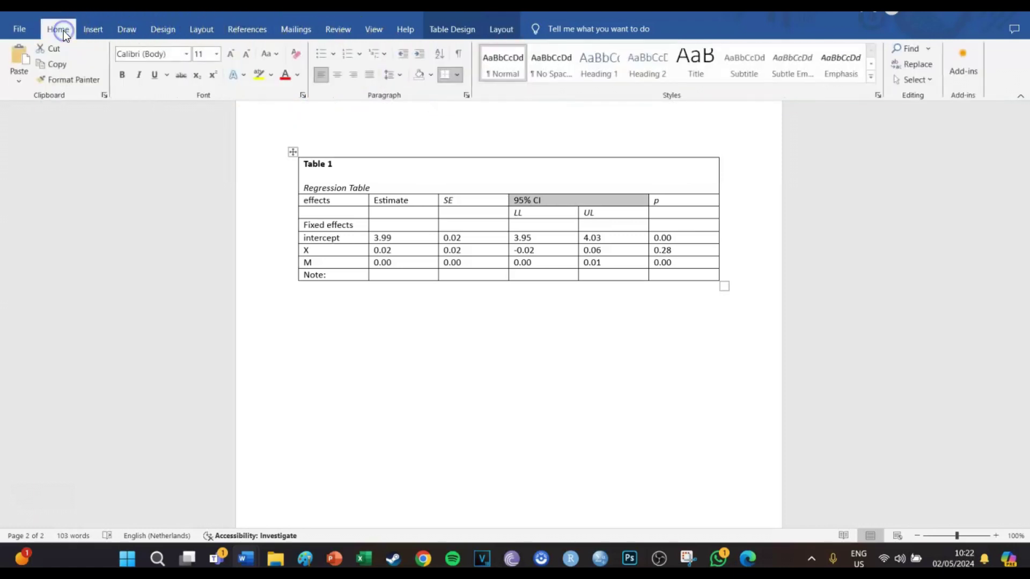
{"action": "left_click", "coordinate": [338, 78]}
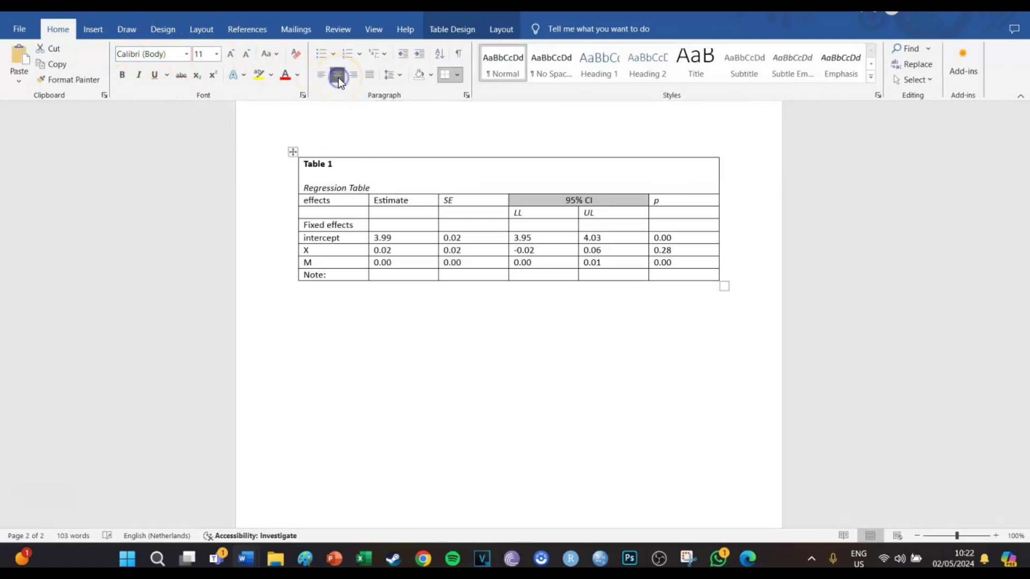
{"action": "left_click", "coordinate": [603, 210]}
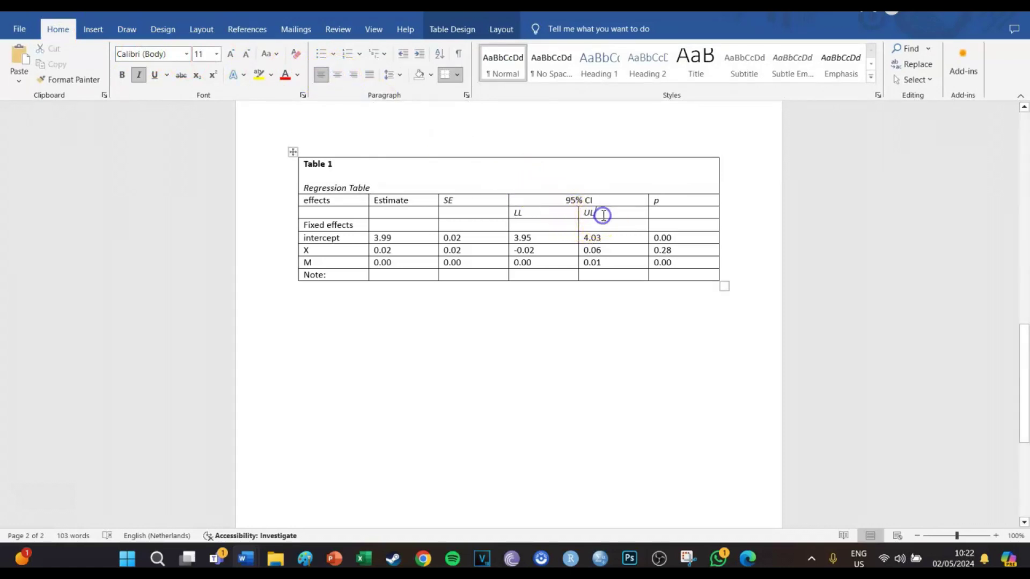
{"action": "left_click", "coordinate": [602, 202]}
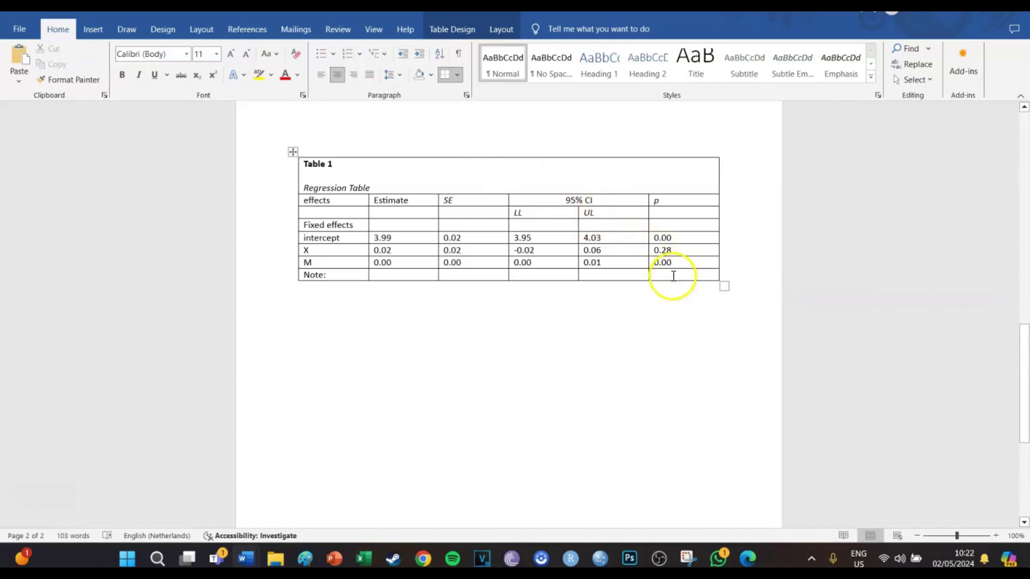
Step: Remove all borders from the entire regression table
{"action": "left_click_drag", "start_coordinate": [667, 273], "coordinate": [337, 162]}
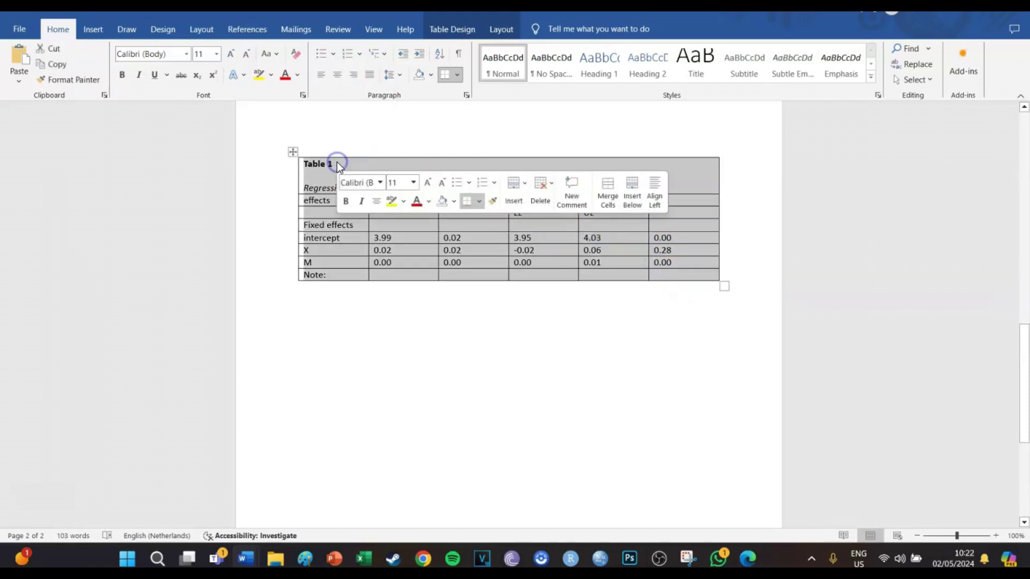
{"action": "left_click", "coordinate": [491, 30]}
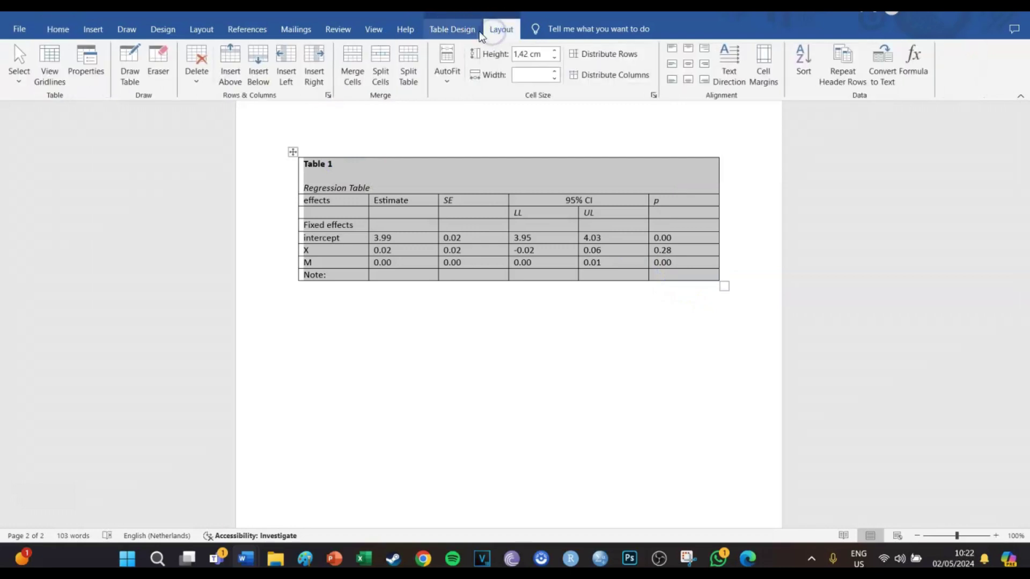
{"action": "left_click", "coordinate": [466, 31]}
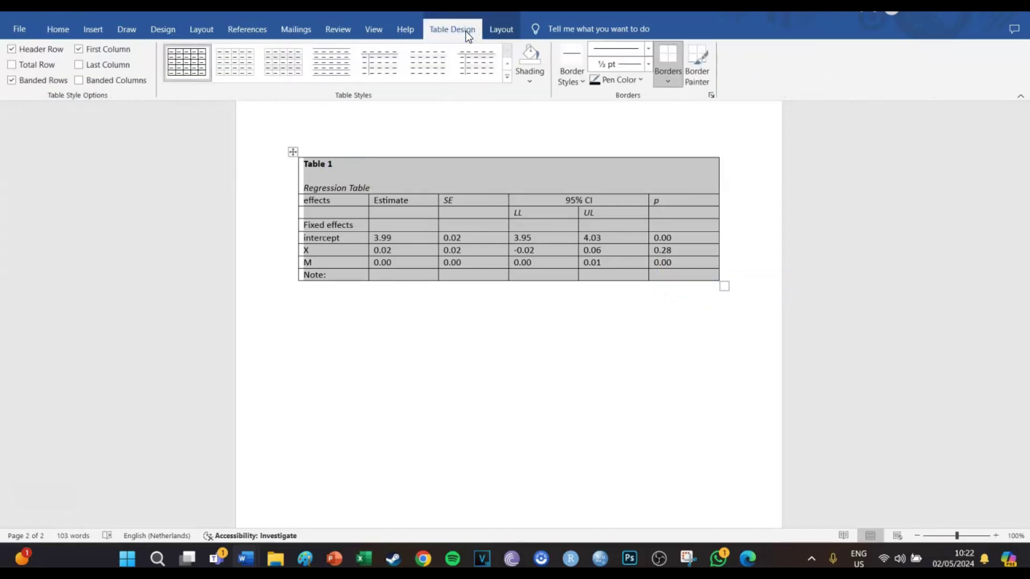
{"action": "left_click", "coordinate": [668, 79]}
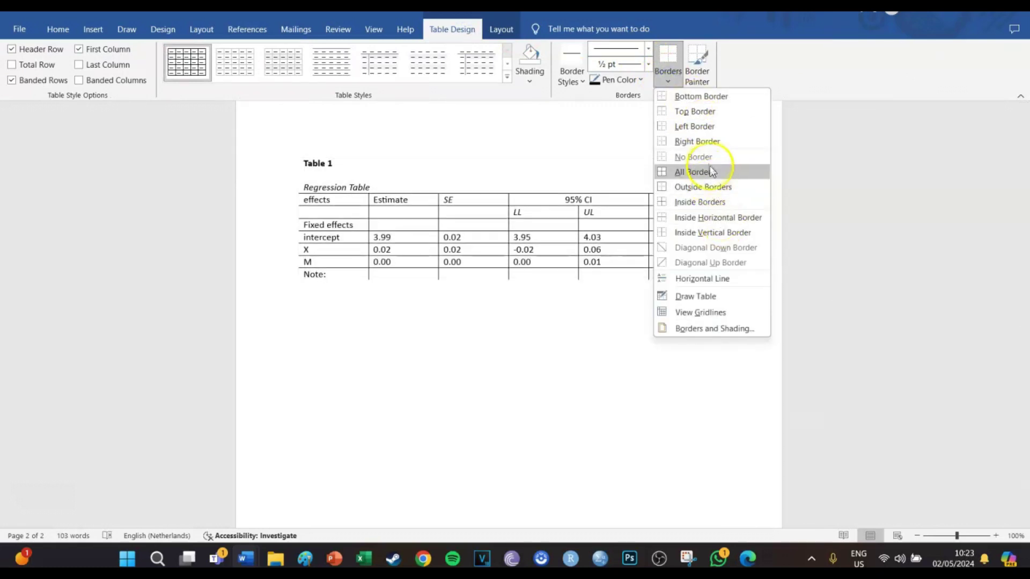
{"action": "left_click", "coordinate": [707, 157]}
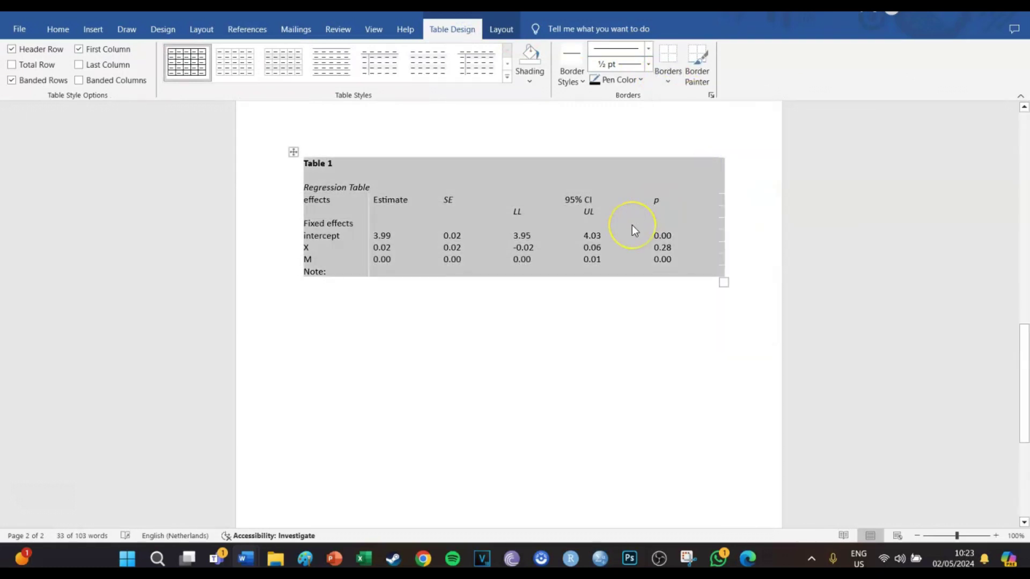
Step: Add a bottom border beneath the merged title row containing Table 1 and Regression Table
{"action": "left_click", "coordinate": [377, 181]}
{"action": "left_click", "coordinate": [348, 186]}
{"action": "left_click_drag", "start_coordinate": [358, 192], "coordinate": [496, 177]}
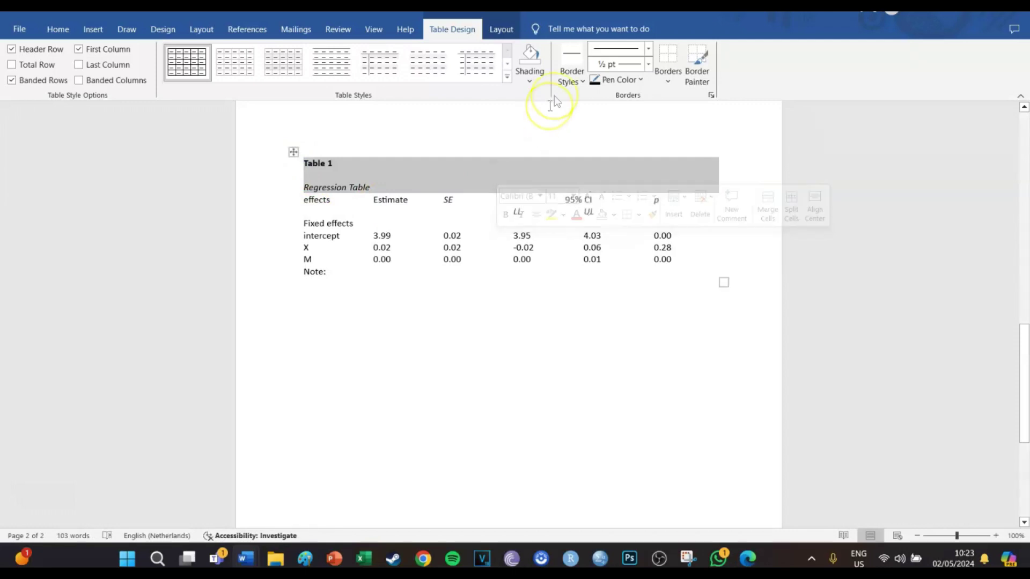
{"action": "left_click", "coordinate": [668, 82]}
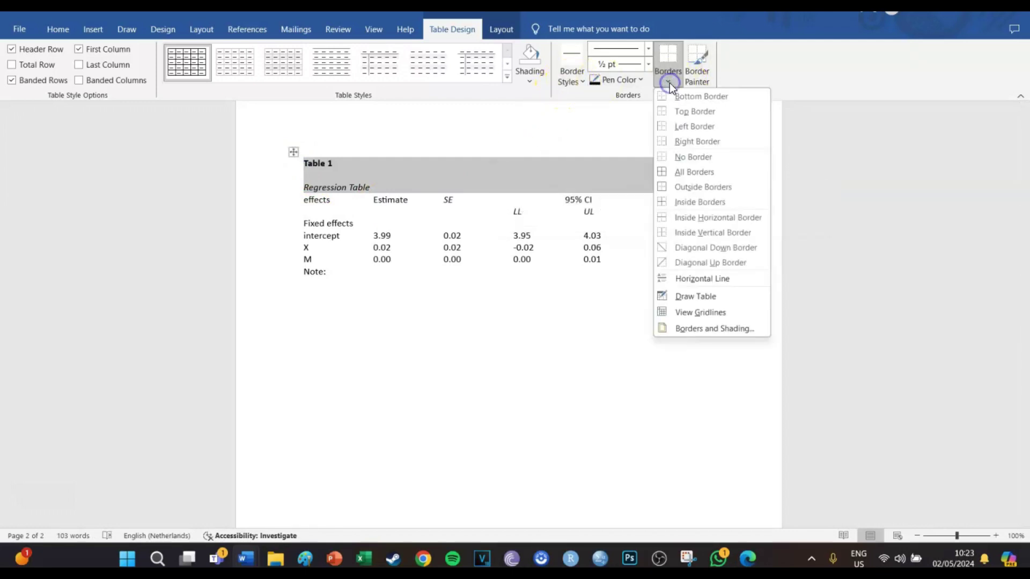
{"action": "left_click", "coordinate": [696, 96]}
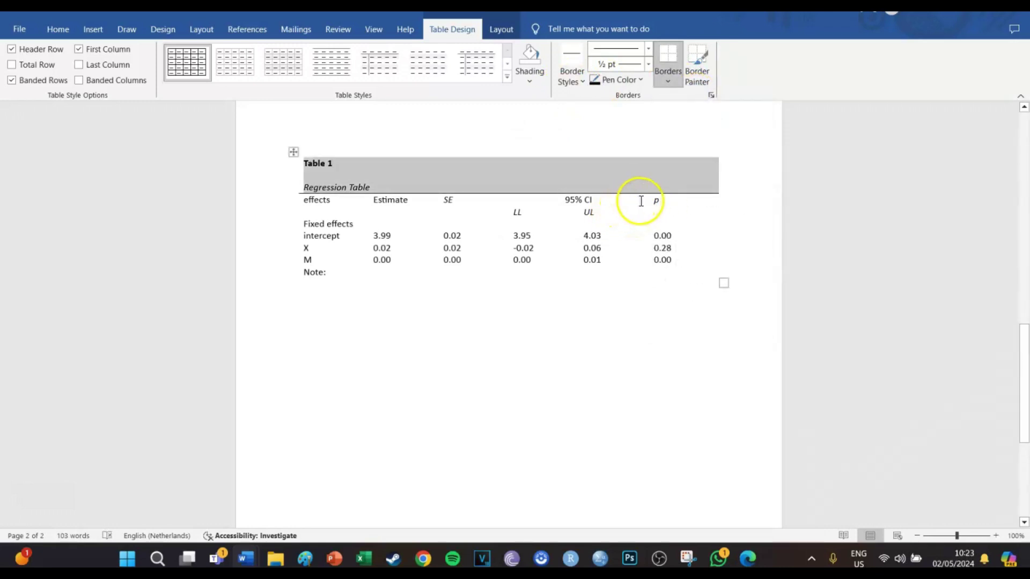
{"action": "left_click_drag", "start_coordinate": [617, 198], "coordinate": [551, 200]}
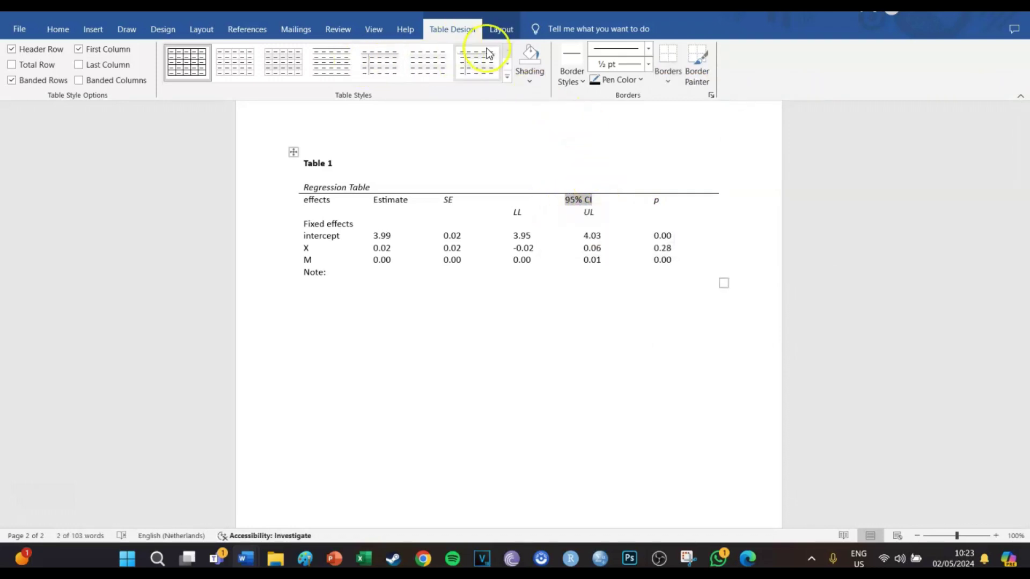
{"action": "left_click", "coordinate": [575, 77]}
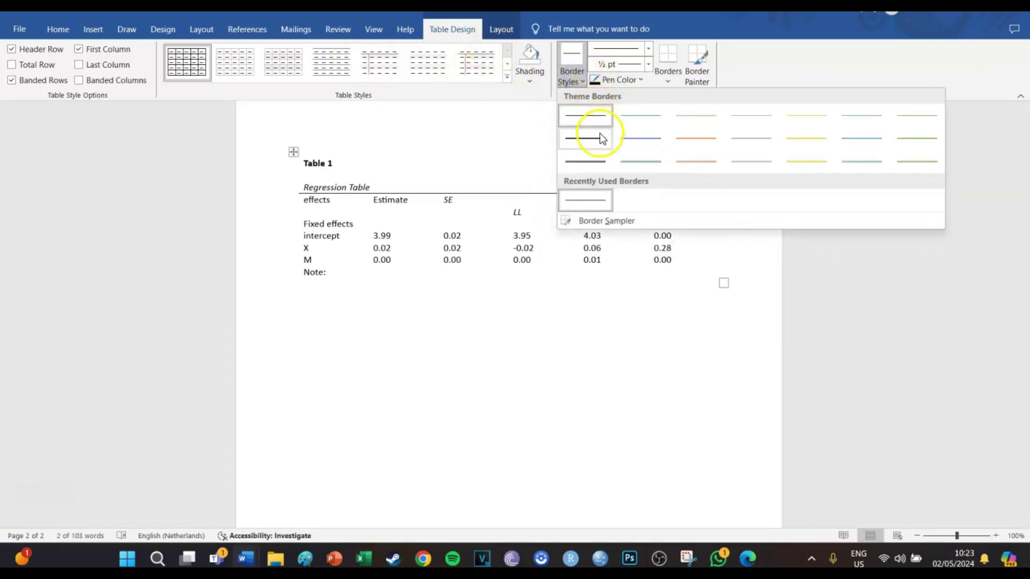
{"action": "left_click", "coordinate": [665, 78]}
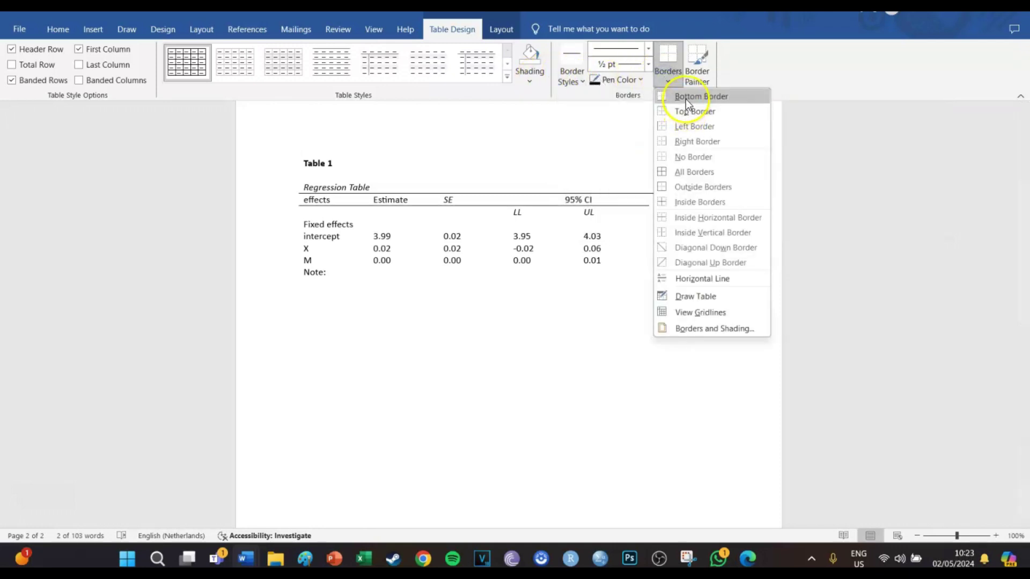
{"action": "left_click", "coordinate": [601, 209]}
{"action": "left_click", "coordinate": [572, 202]}
{"action": "left_click_drag", "start_coordinate": [563, 200], "coordinate": [643, 198]}
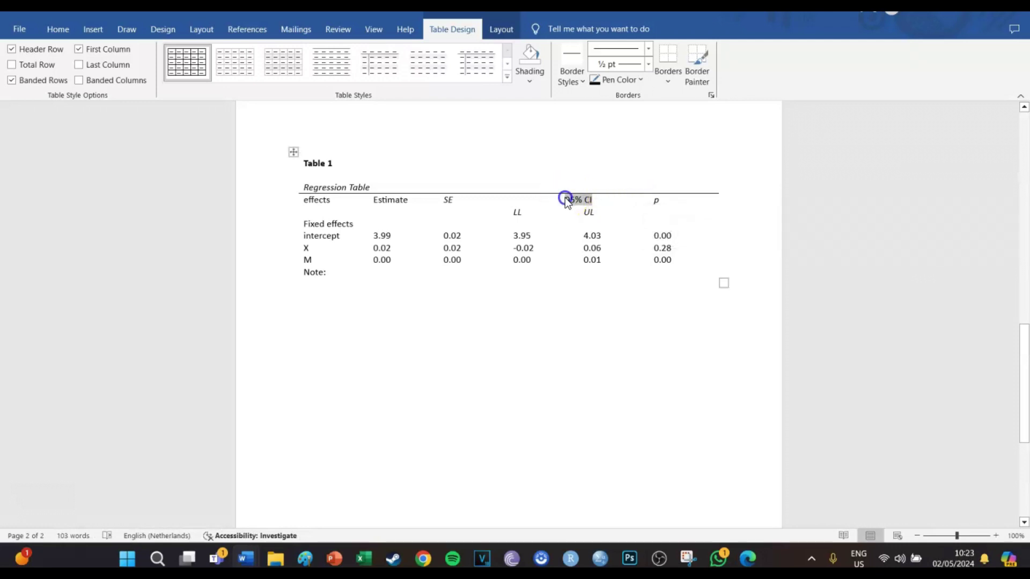
Step: Add a top border to the LL and UL cells, directly beneath the 95% CI heading
{"action": "left_click_drag", "start_coordinate": [507, 215], "coordinate": [623, 208]}
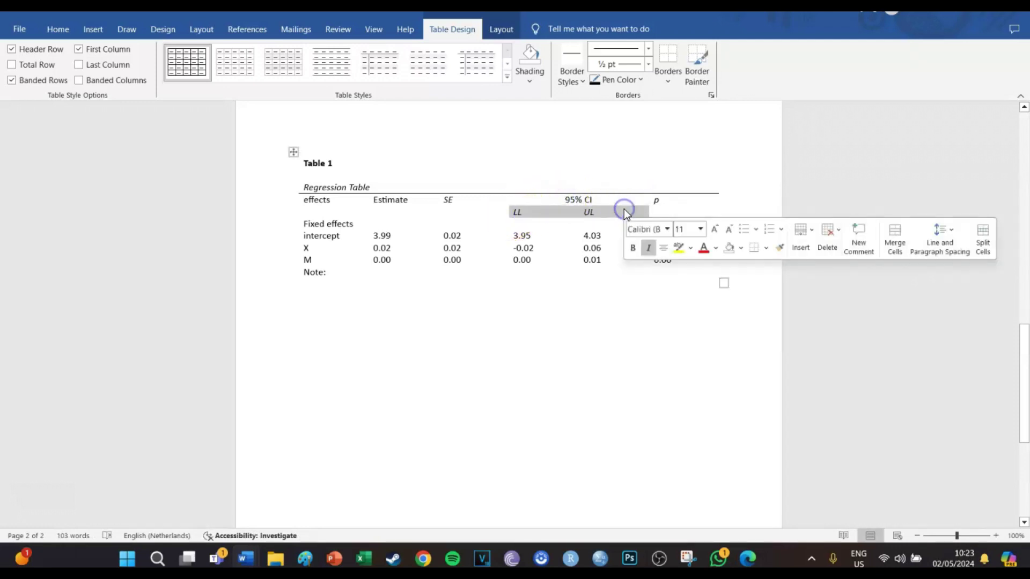
{"action": "left_click", "coordinate": [671, 82]}
{"action": "left_click", "coordinate": [692, 109]}
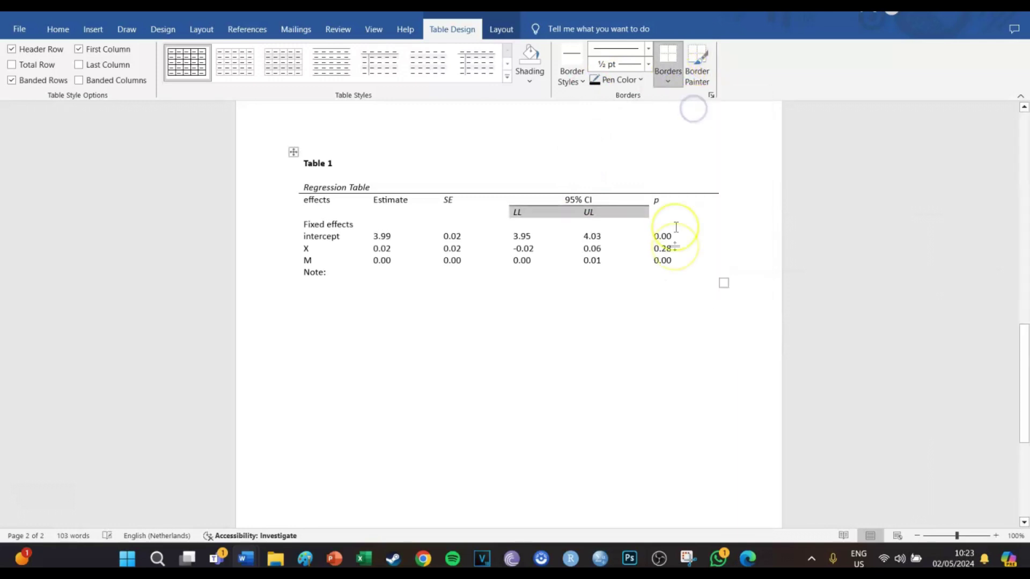
Step: Add a bottom border across the full row containing the LL and UL subheadings
{"action": "left_click", "coordinate": [665, 202]}
{"action": "left_click", "coordinate": [311, 212]}
{"action": "left_click_drag", "start_coordinate": [310, 212], "coordinate": [664, 212]}
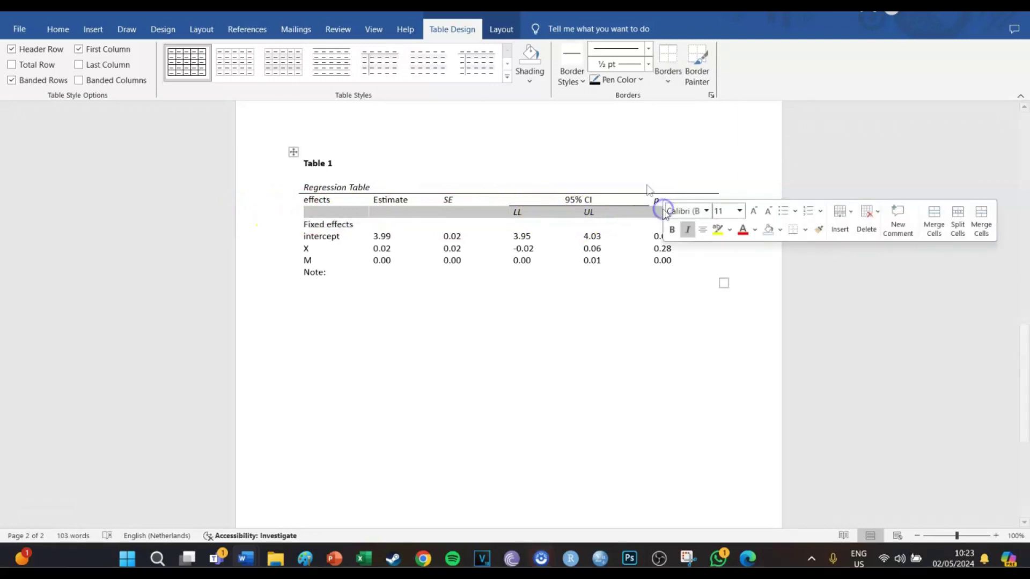
{"action": "left_click", "coordinate": [672, 81]}
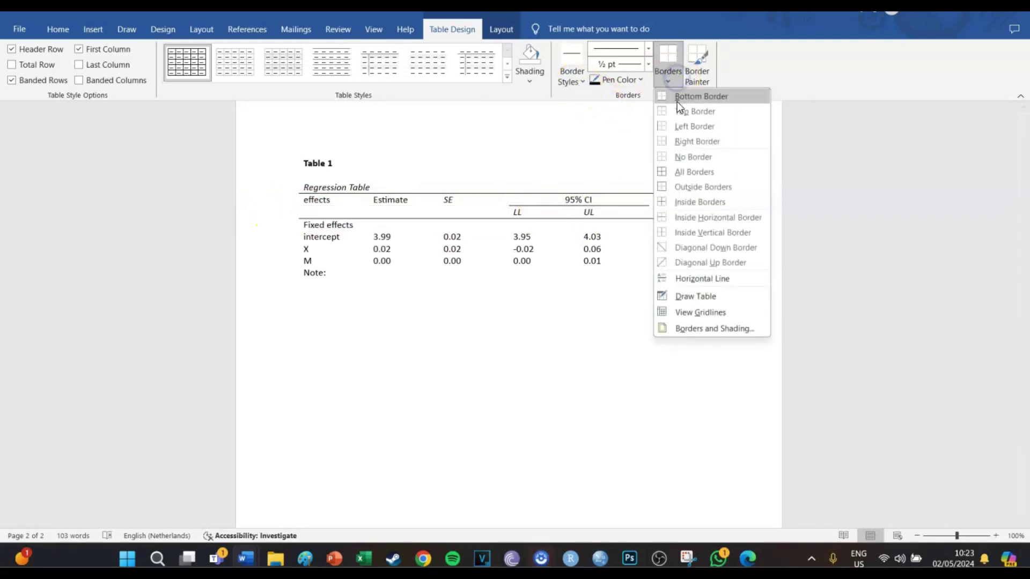
{"action": "left_click", "coordinate": [677, 98]}
{"action": "left_click", "coordinate": [618, 267]}
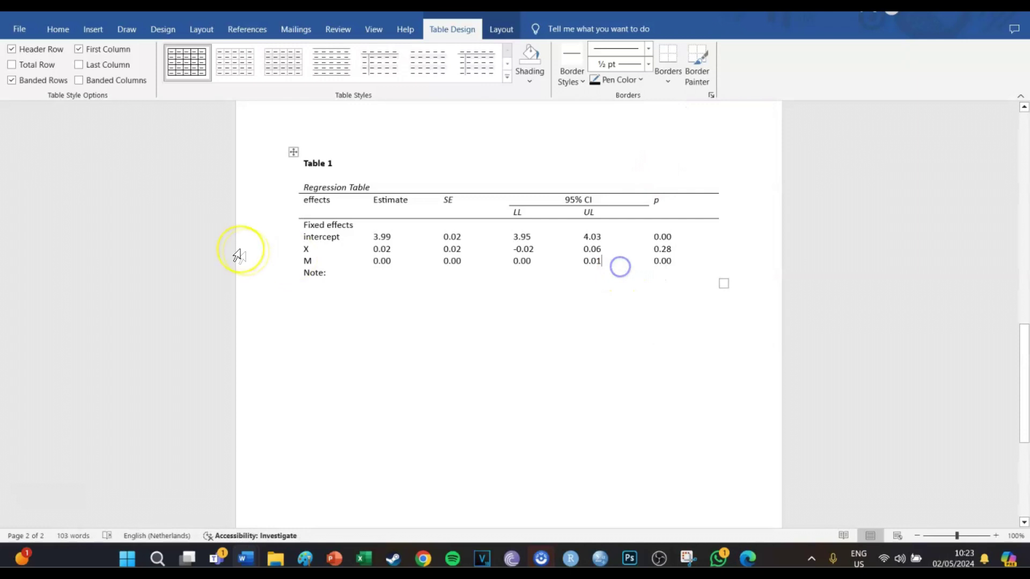
Step: Add a bottom border across the full M row, above the Note row
{"action": "left_click", "coordinate": [302, 261]}
{"action": "left_click", "coordinate": [302, 261]}
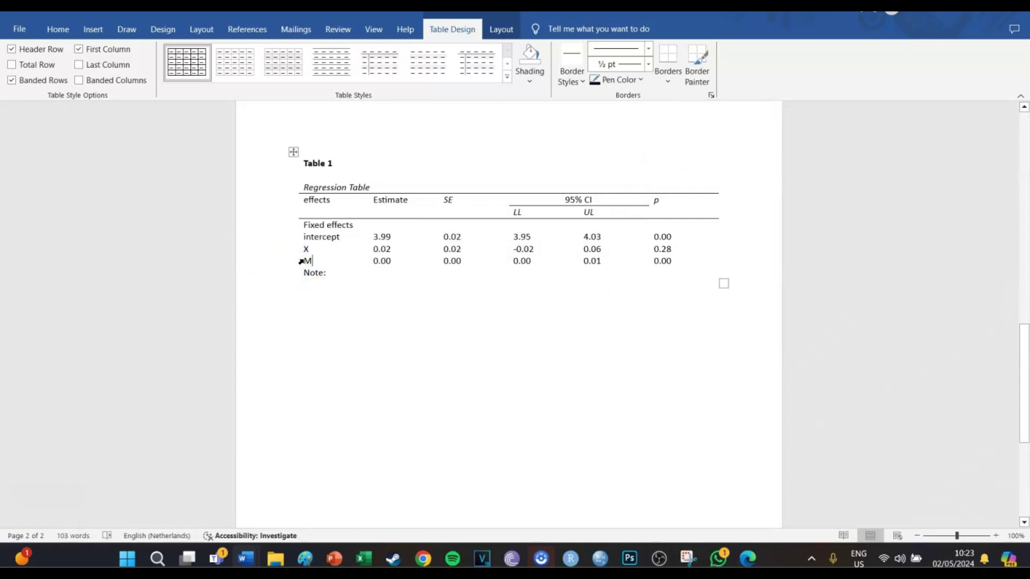
{"action": "left_click_drag", "start_coordinate": [306, 261], "coordinate": [680, 258]}
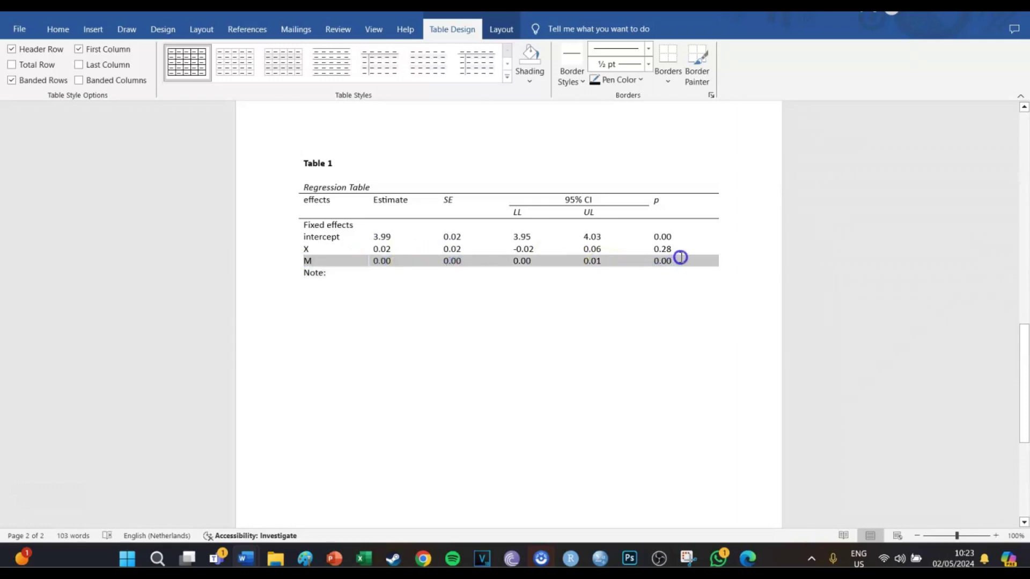
{"action": "left_click", "coordinate": [668, 77]}
{"action": "left_click", "coordinate": [687, 97]}
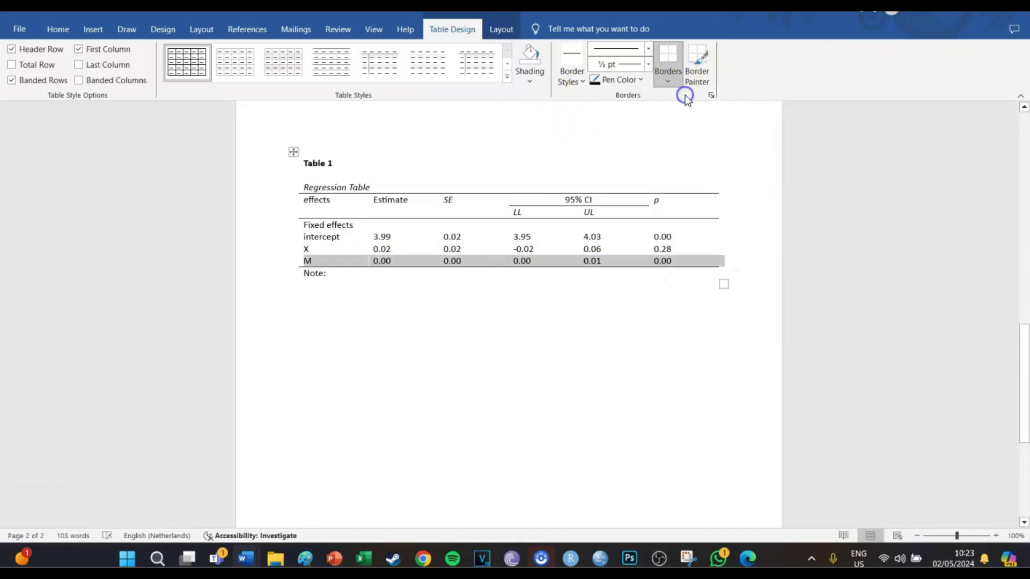
{"action": "left_click", "coordinate": [545, 272]}
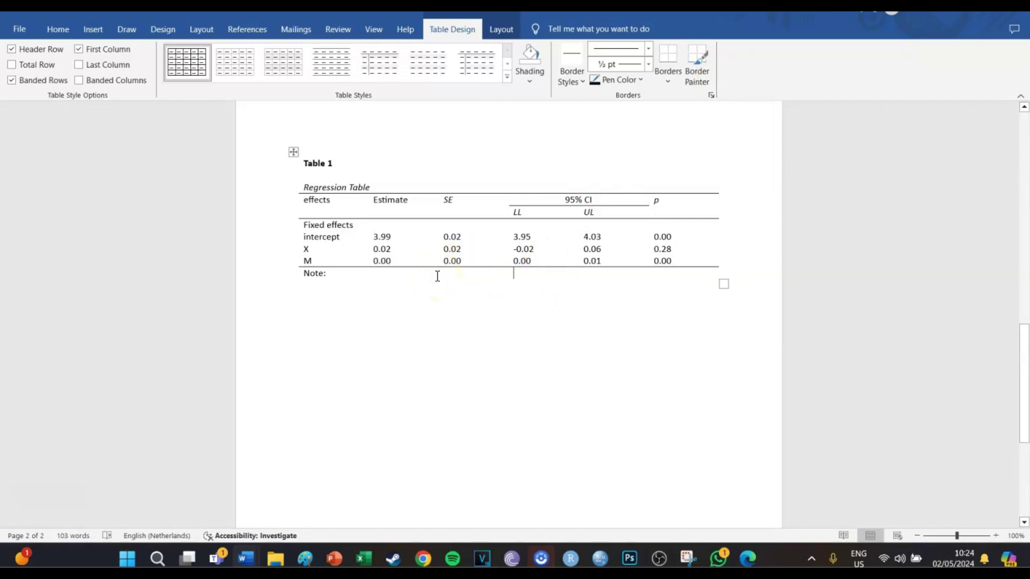
Step: AutoFit the whole table to its contents so the columns shrink to their text
{"action": "left_click", "coordinate": [400, 273]}
{"action": "right_click", "coordinate": [294, 153]}
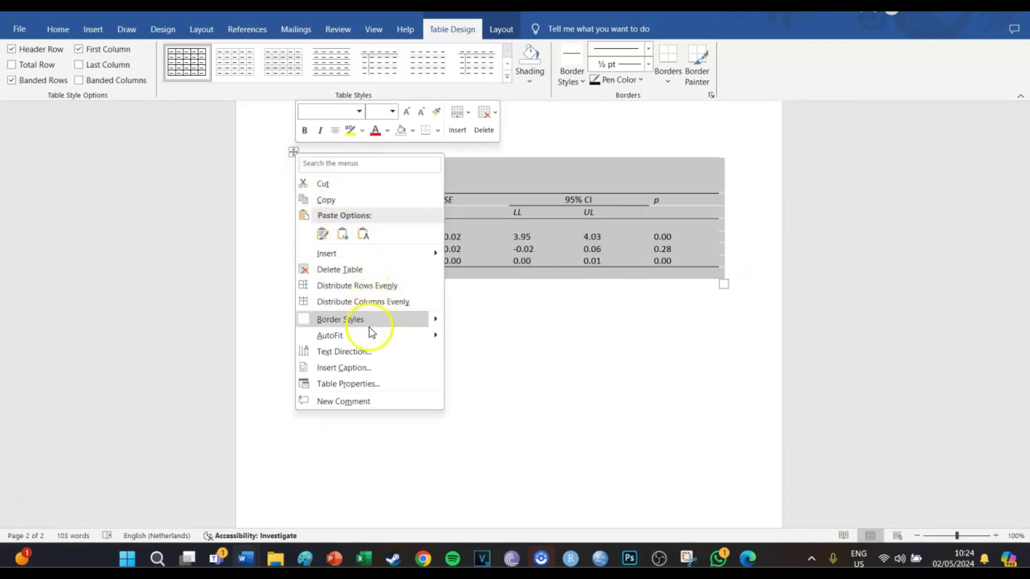
{"action": "mouse_move", "coordinate": [408, 335]}
{"action": "left_click", "coordinate": [465, 338]}
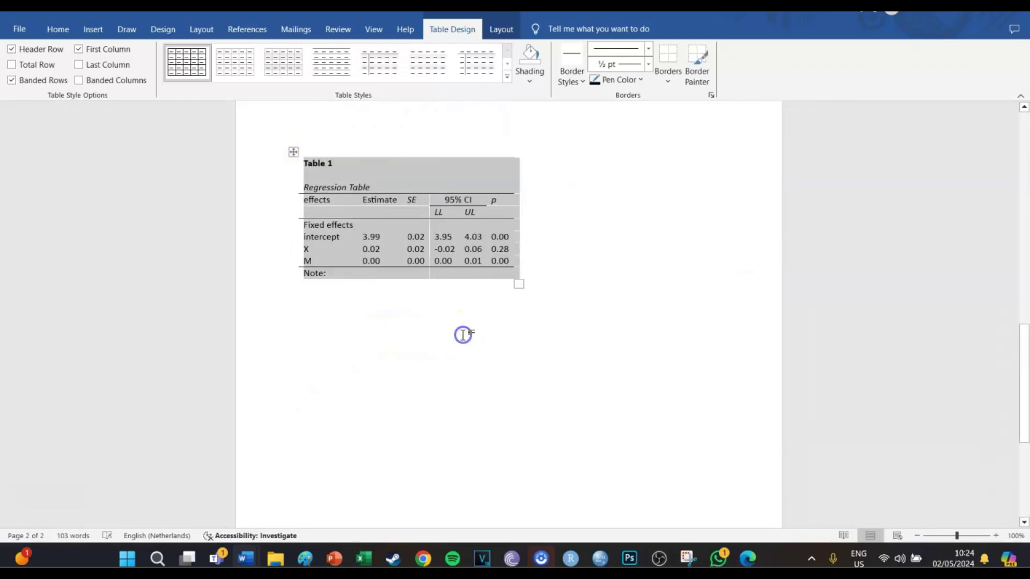
{"action": "left_click", "coordinate": [471, 311]}
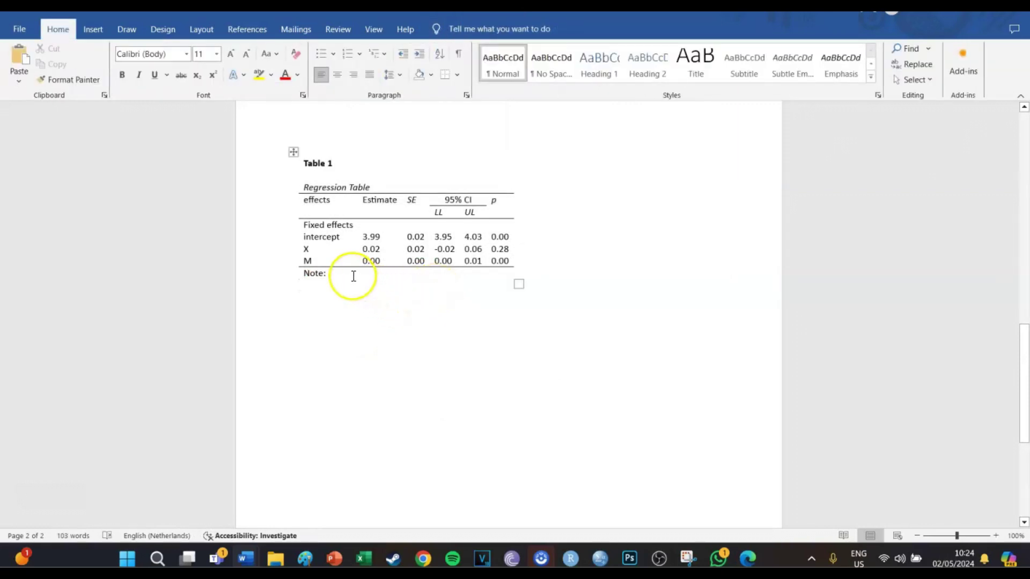
Step: Set the font of the entire table to Times New Roman, size 12
{"action": "left_click_drag", "start_coordinate": [352, 276], "coordinate": [298, 166]}
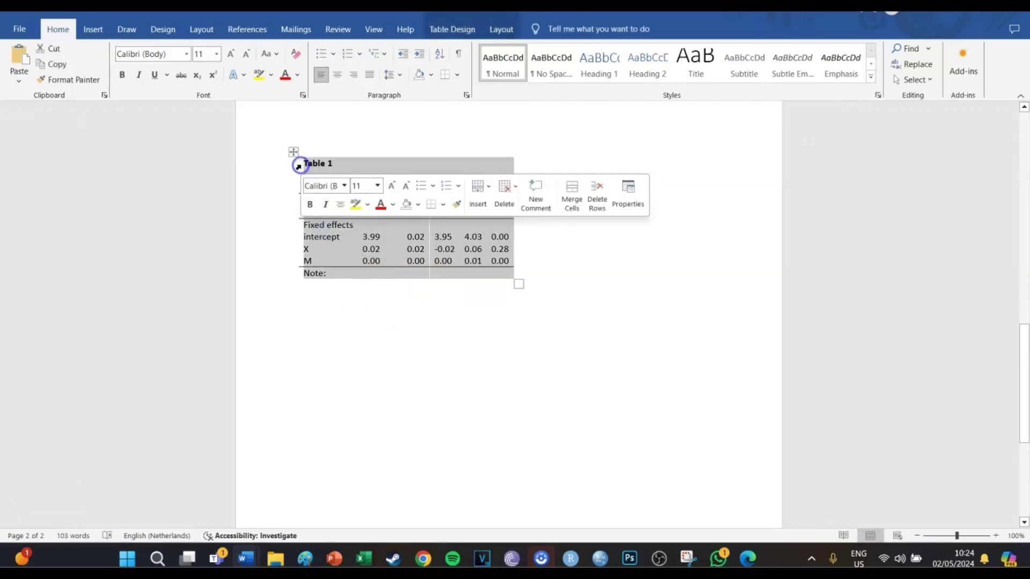
{"action": "left_click", "coordinate": [187, 53]}
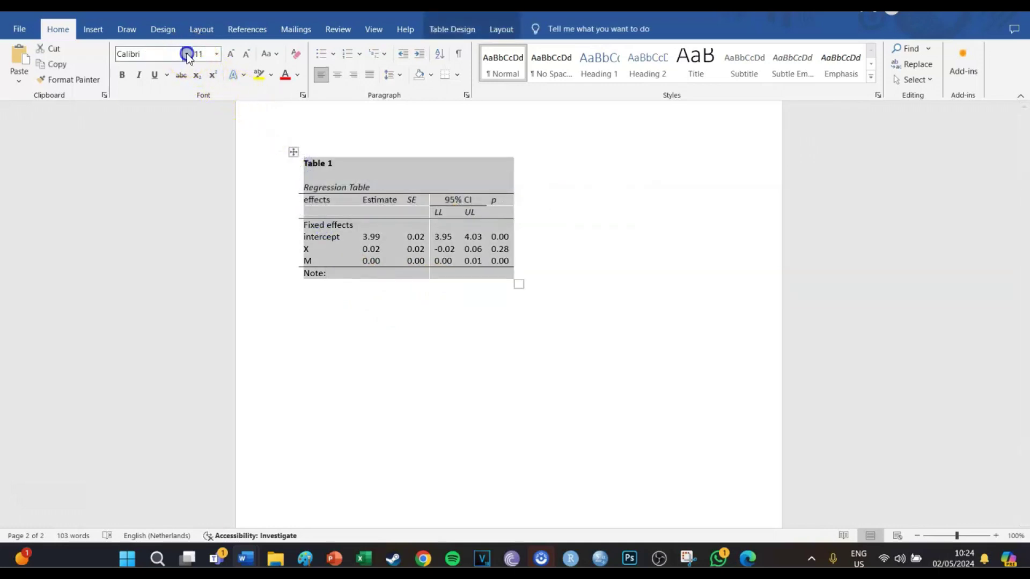
{"action": "left_click", "coordinate": [192, 134]}
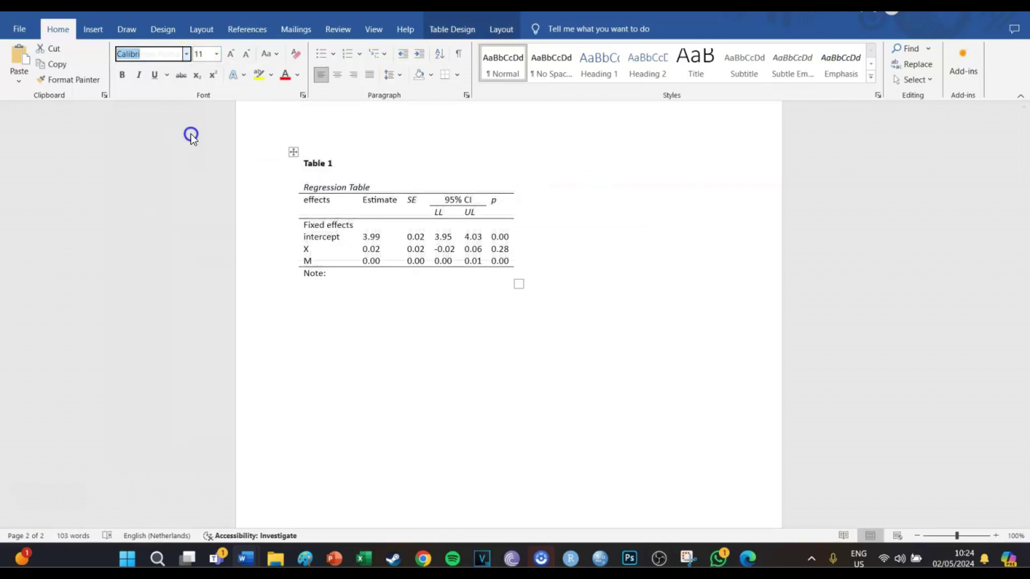
{"action": "left_click", "coordinate": [216, 54]}
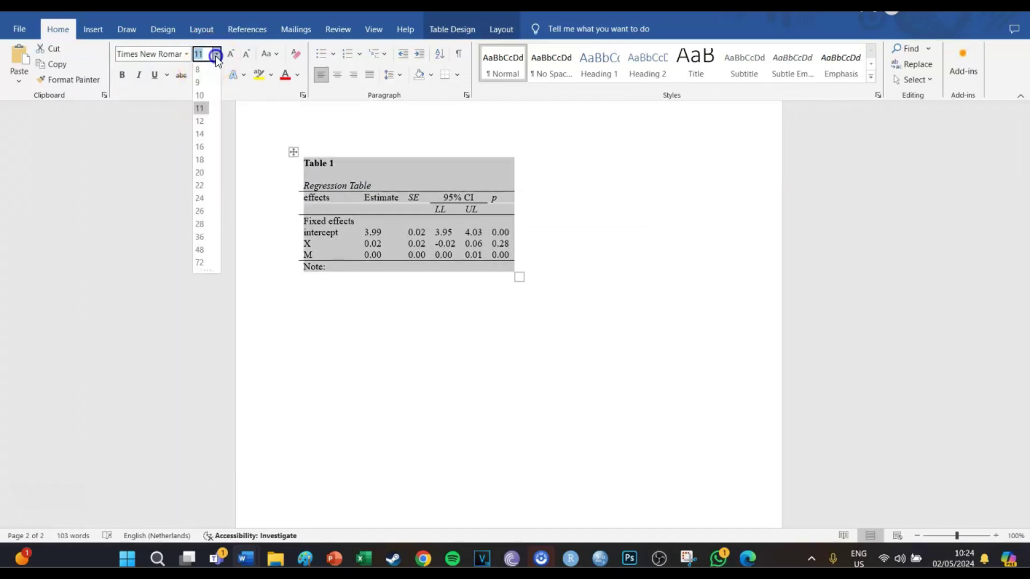
{"action": "left_click", "coordinate": [201, 122]}
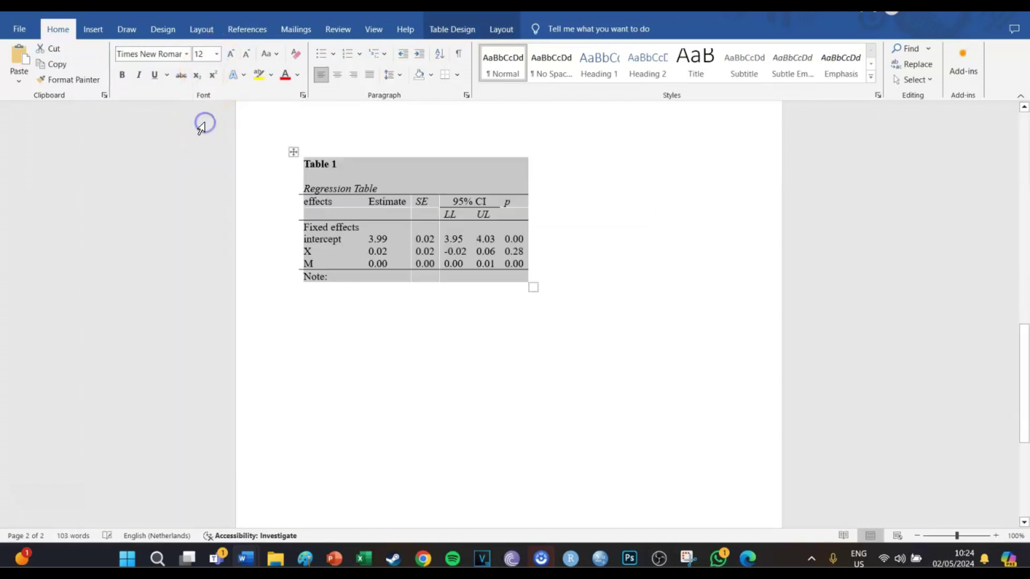
{"action": "left_click", "coordinate": [386, 259]}
Step: Consult the APA sample regression table's note in the browser and begin the Word table's note with "N ="
{"action": "left_click", "coordinate": [370, 291]}
{"action": "left_click", "coordinate": [356, 278]}
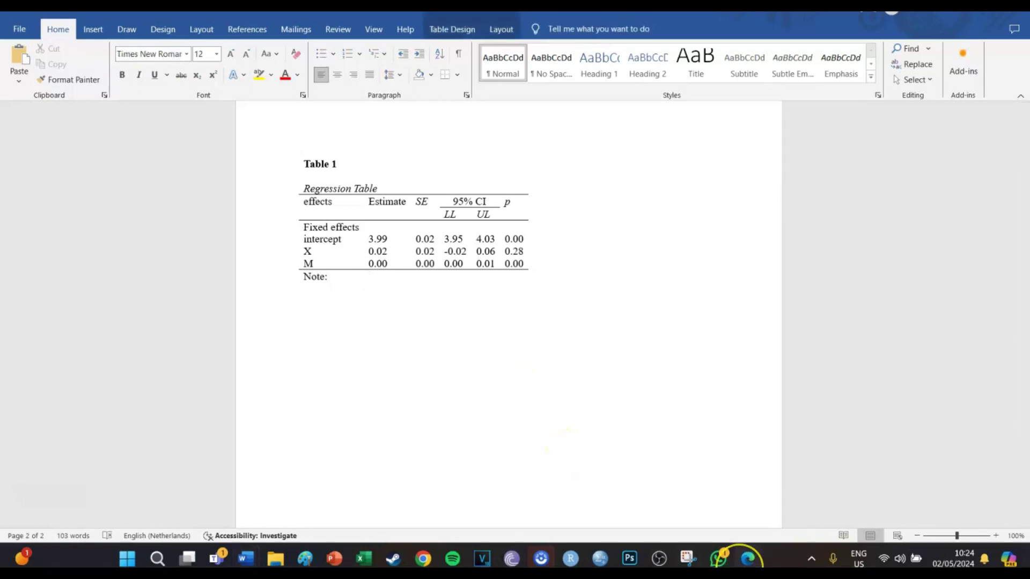
{"action": "left_click", "coordinate": [745, 558]}
{"action": "left_click", "coordinate": [748, 558]}
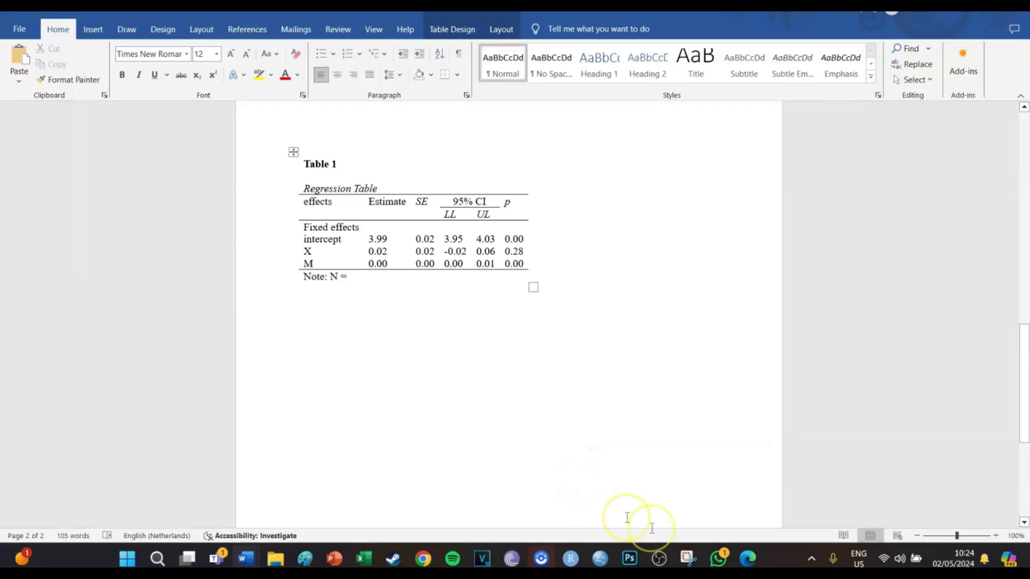
Step: Look up the sample size in the SPSS Descriptive Statistics output and enter 3645 after "N =" in the Word table's note
{"action": "mouse_move", "coordinate": [606, 559]}
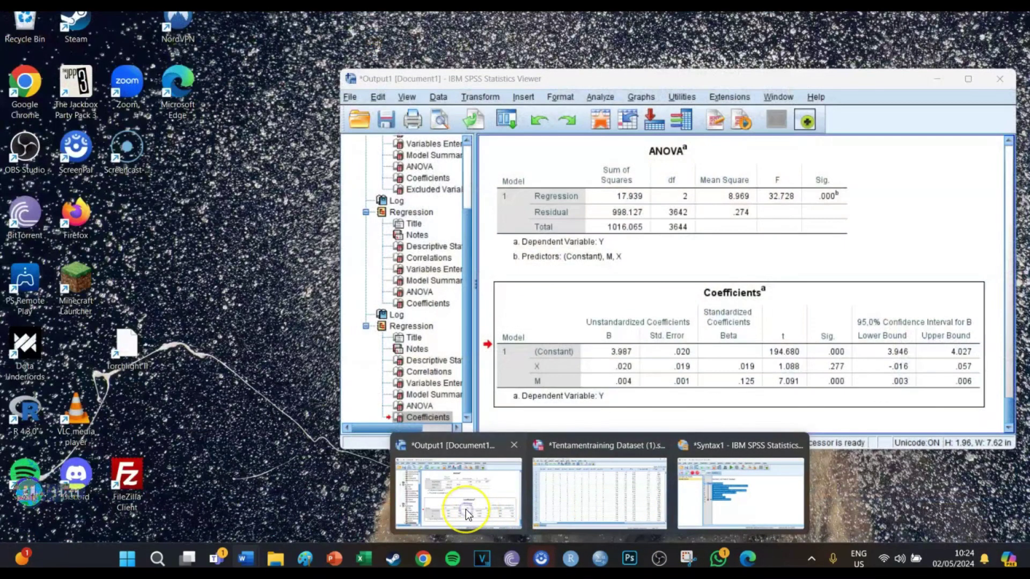
{"action": "left_click", "coordinate": [464, 507]}
{"action": "scroll", "coordinate": [774, 249], "scroll_direction": "up", "scroll_amount": 10}
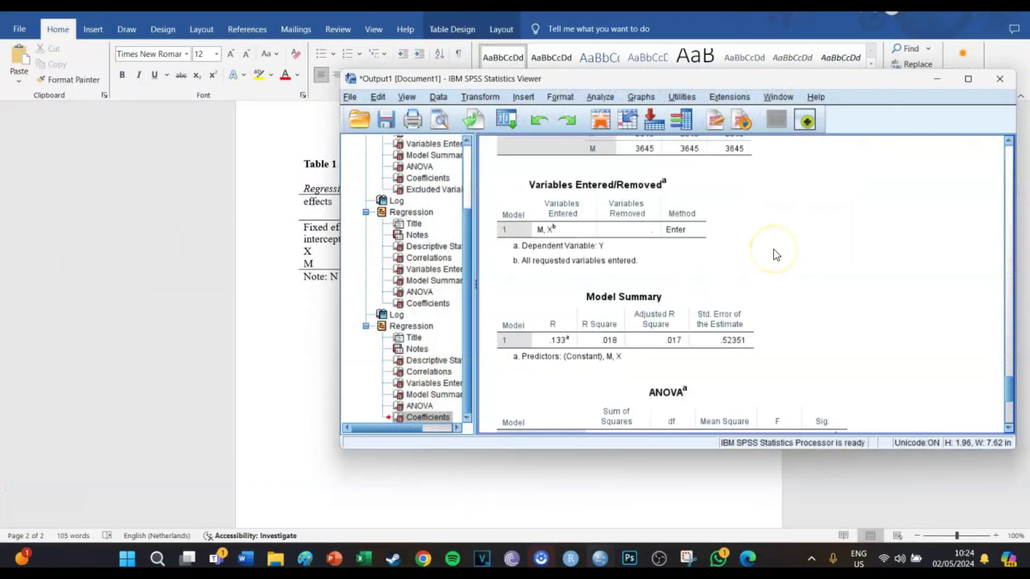
{"action": "left_click", "coordinate": [665, 308]}
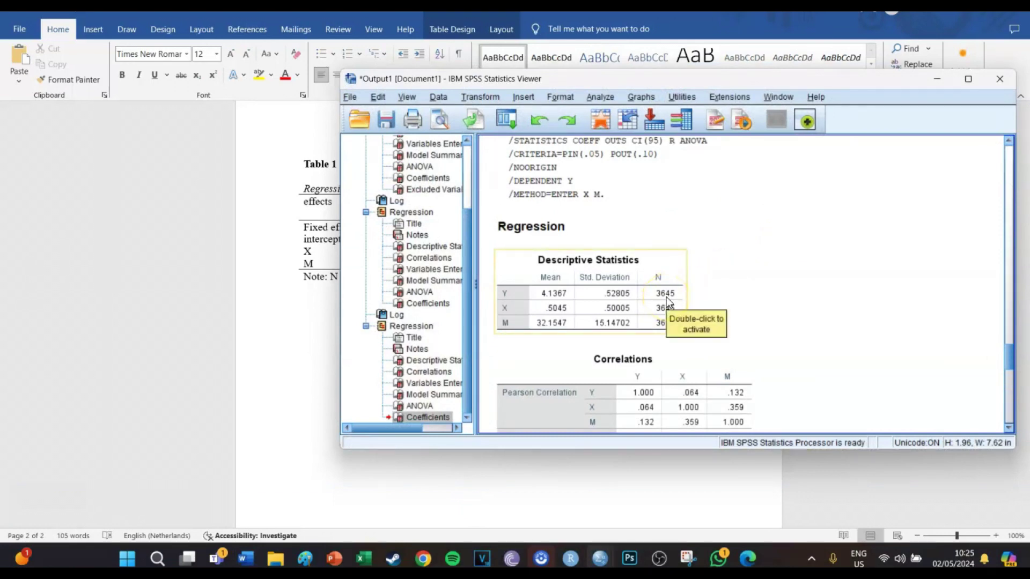
{"action": "left_click", "coordinate": [482, 329]}
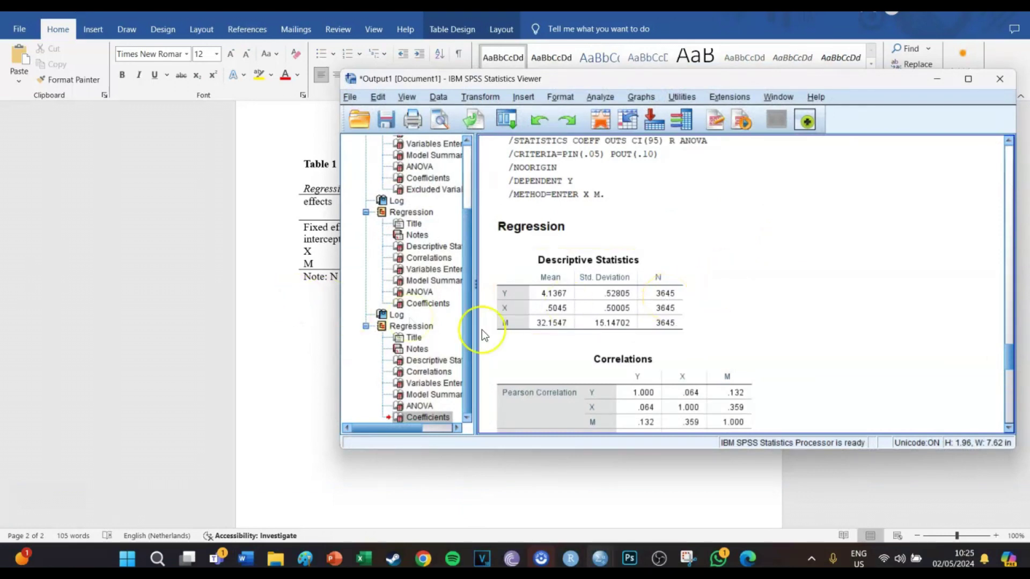
{"action": "left_click", "coordinate": [316, 334]}
{"action": "type", "text": "3645"}
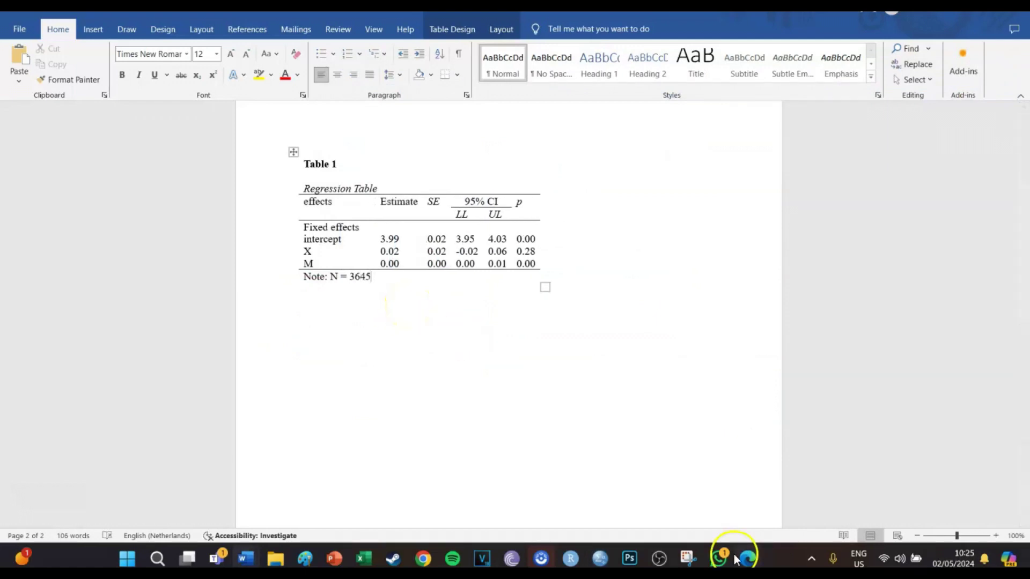
Step: Check the APA sample table's note format in the browser, and change "Note:" in the Word table to an italic "Note."
{"action": "left_click", "coordinate": [735, 557]}
{"action": "scroll", "coordinate": [603, 434], "scroll_direction": "down", "scroll_amount": 3}
{"action": "scroll", "coordinate": [603, 434], "scroll_direction": "down", "scroll_amount": 2}
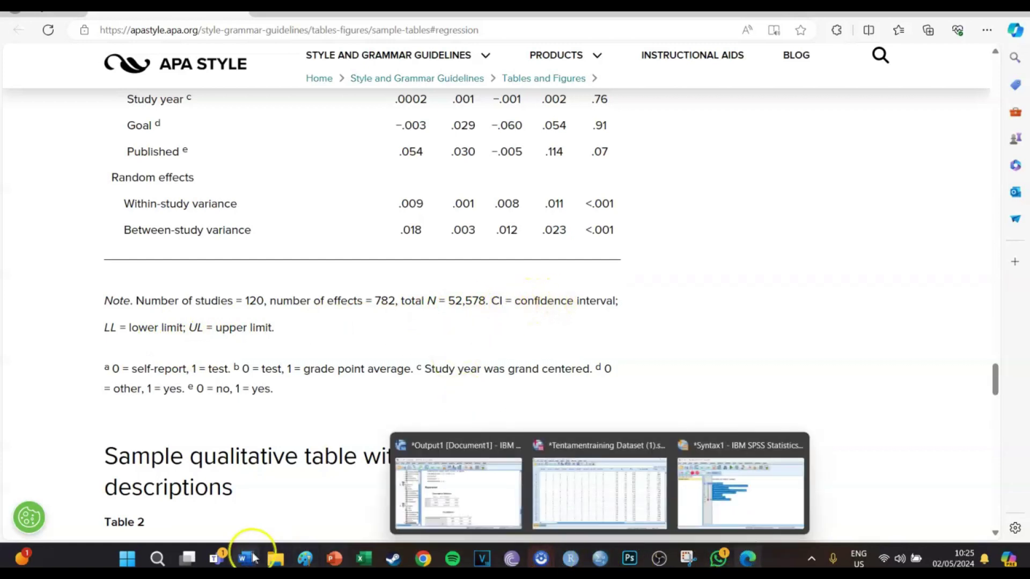
{"action": "mouse_move", "coordinate": [244, 558]}
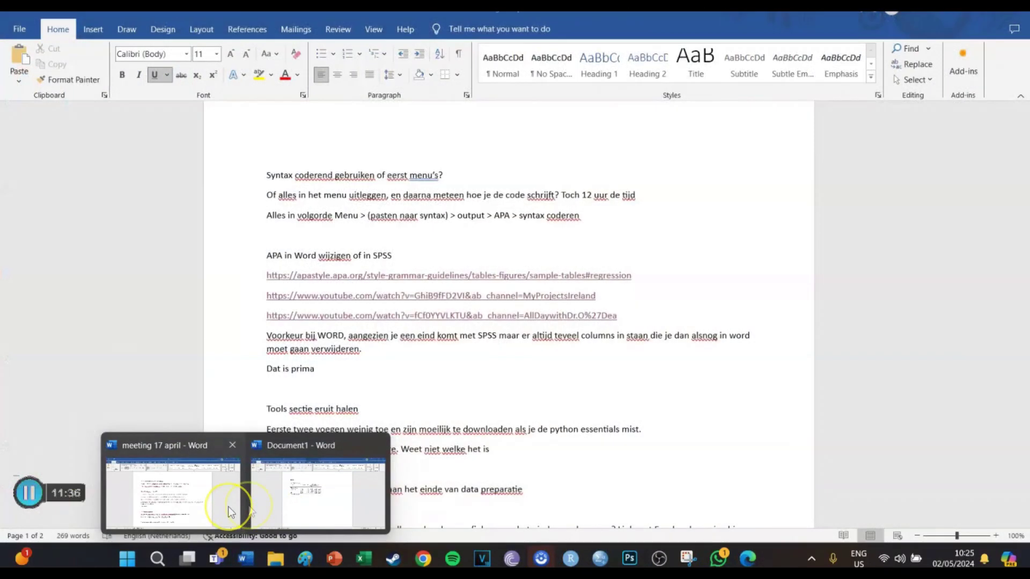
{"action": "left_click", "coordinate": [337, 506]}
{"action": "left_click", "coordinate": [325, 277]}
{"action": "key", "text": "BackSpace"}
{"action": "type", "text": "."}
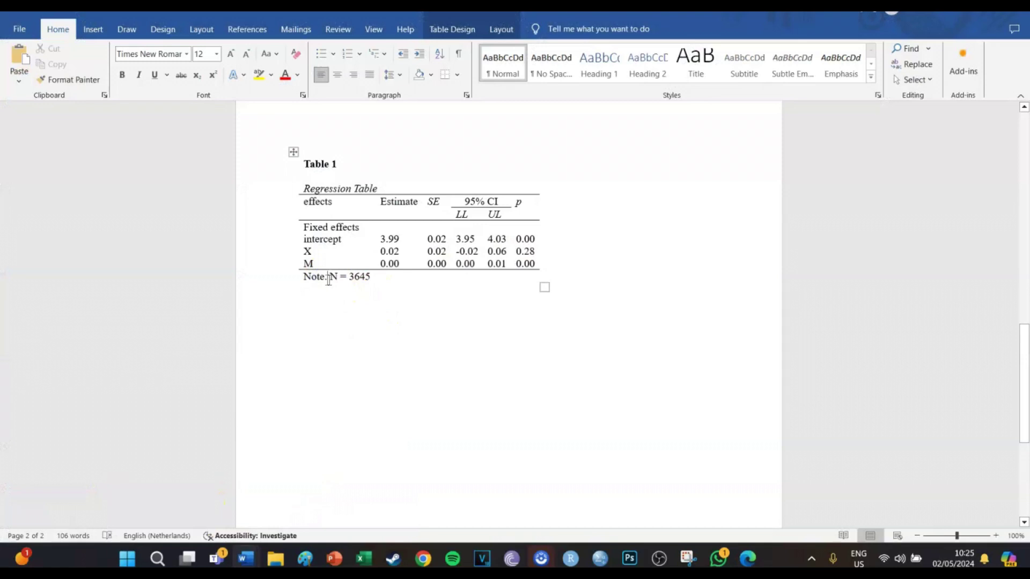
{"action": "left_click_drag", "start_coordinate": [326, 278], "coordinate": [299, 278]}
{"action": "key", "text": "ctrl+i"}
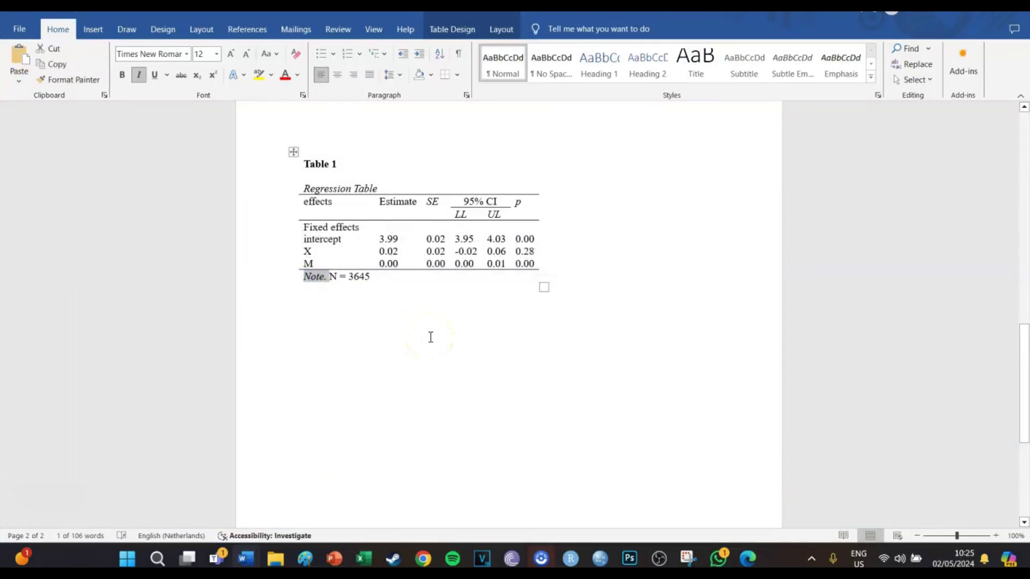
Step: Extend the note with ", CI = Confidence interval, LL = Lower Limit, UL = Upper Limit", italicizing only LL and UL
{"action": "left_click", "coordinate": [371, 275]}
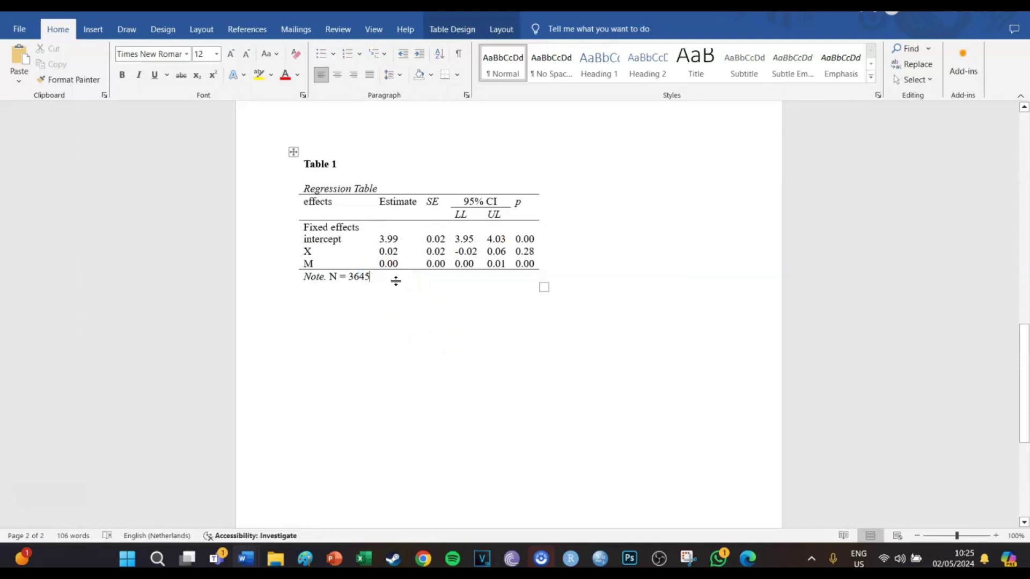
{"action": "type", "text": ","}
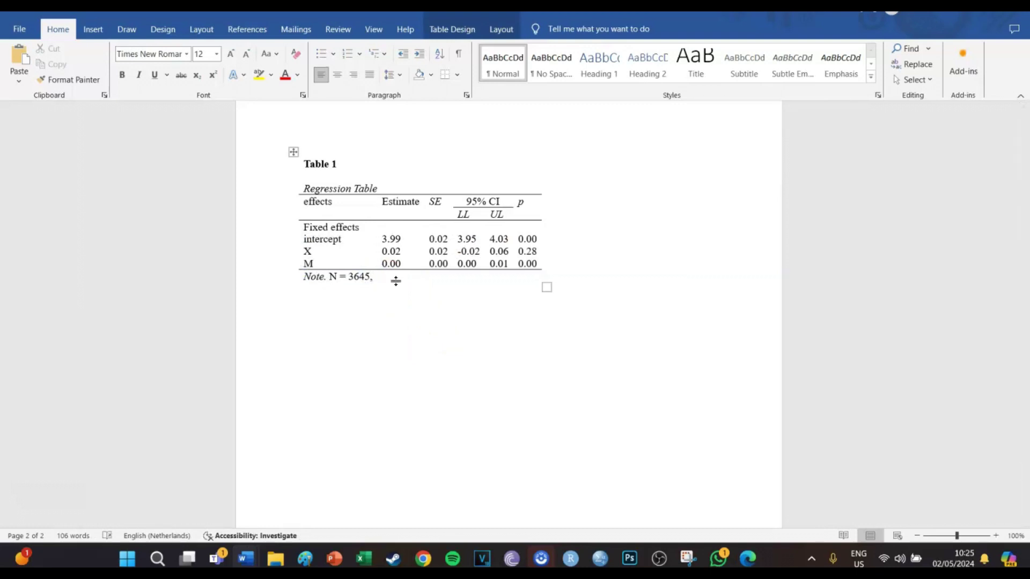
{"action": "type", "text": " CI = Confide"}
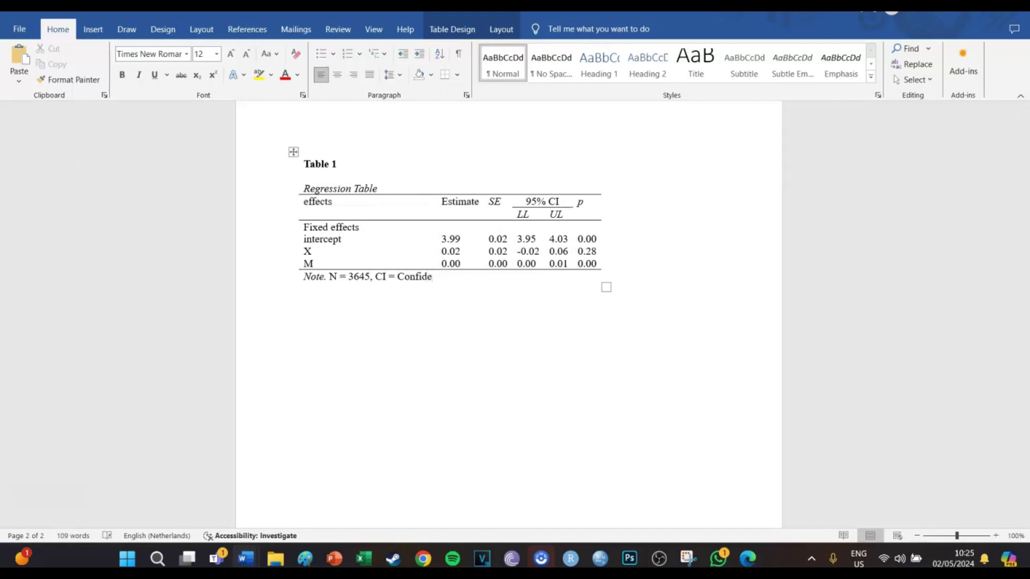
{"action": "type", "text": "nce interval, "}
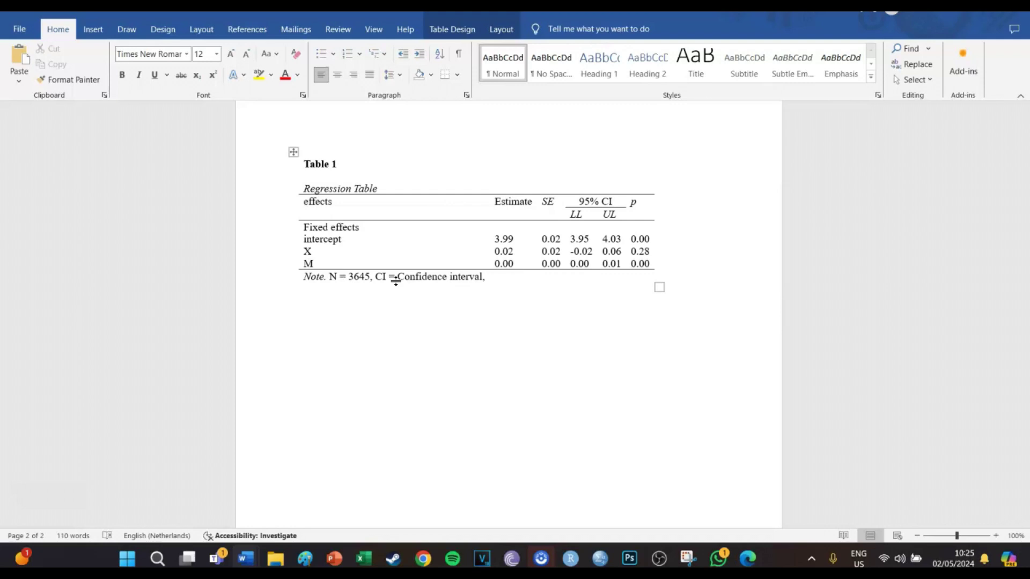
{"action": "type", "text": "LL ="}
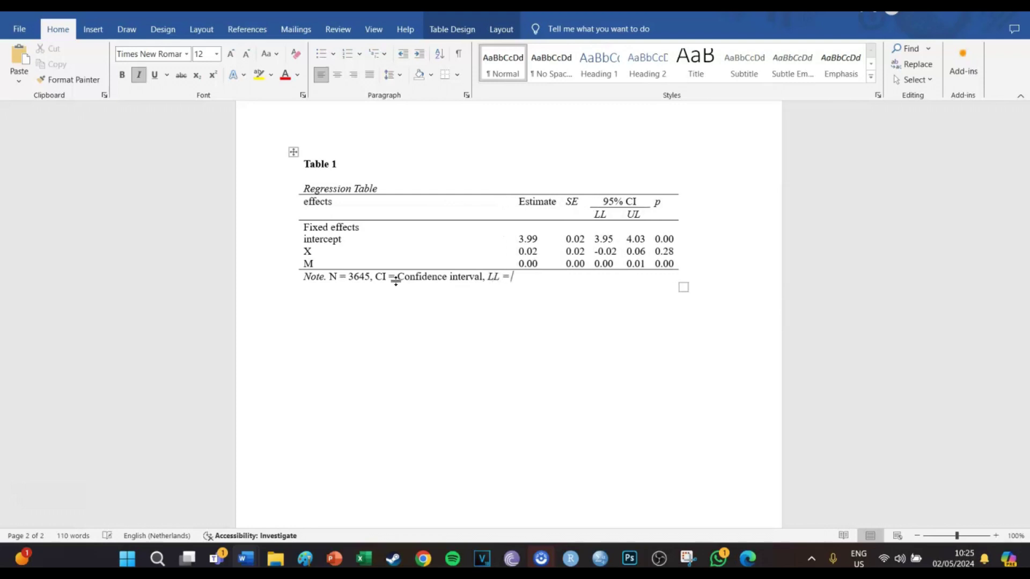
{"action": "type", "text": "Lower Limit"}
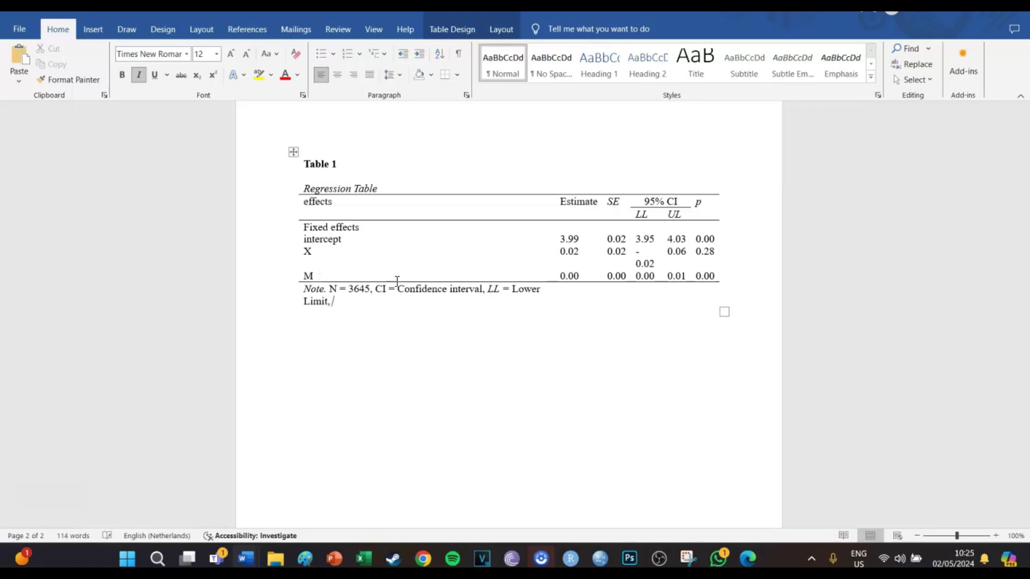
{"action": "type", "text": ", UL ="}
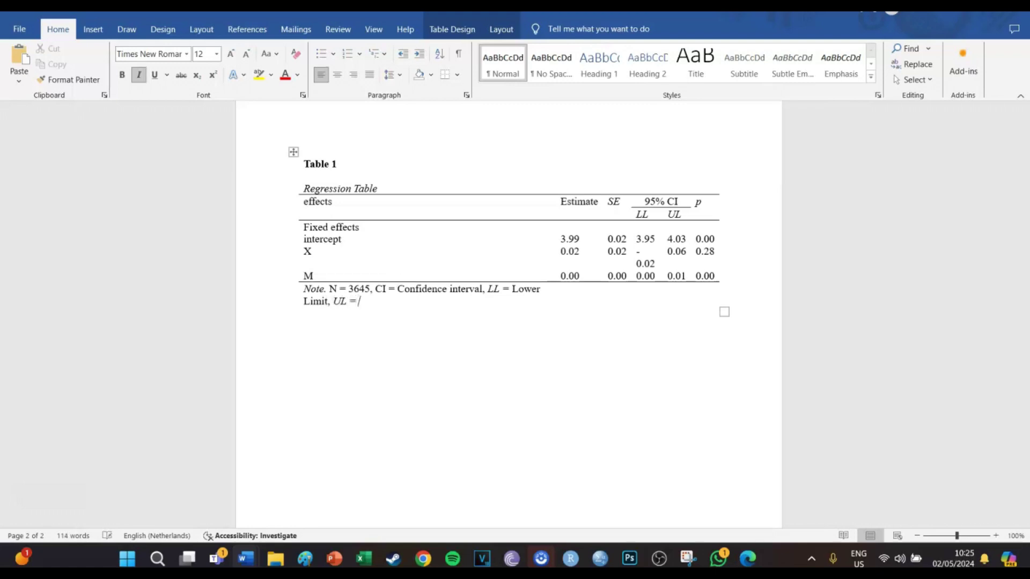
{"action": "type", "text": " Upper "}
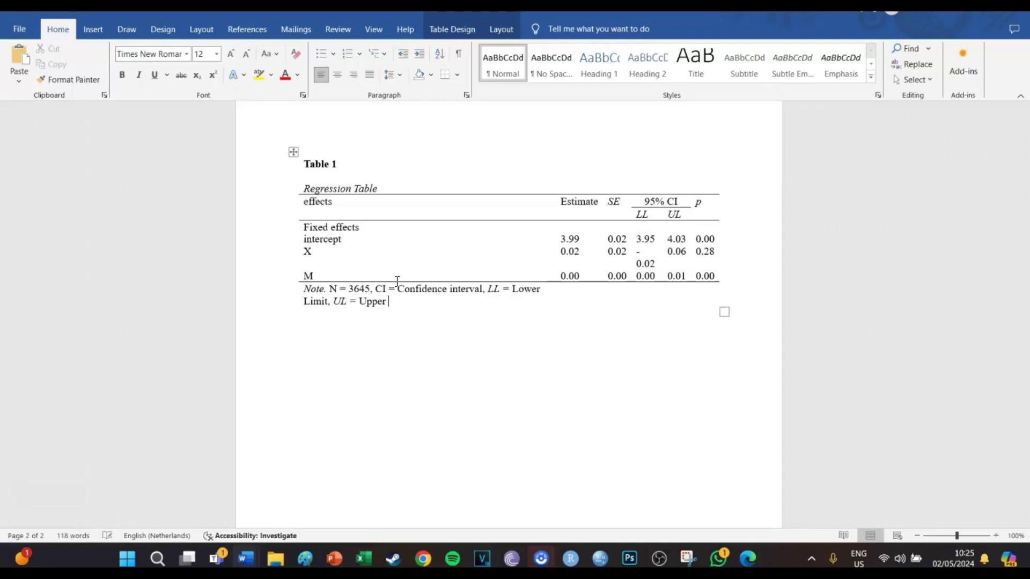
{"action": "type", "text": "limit"}
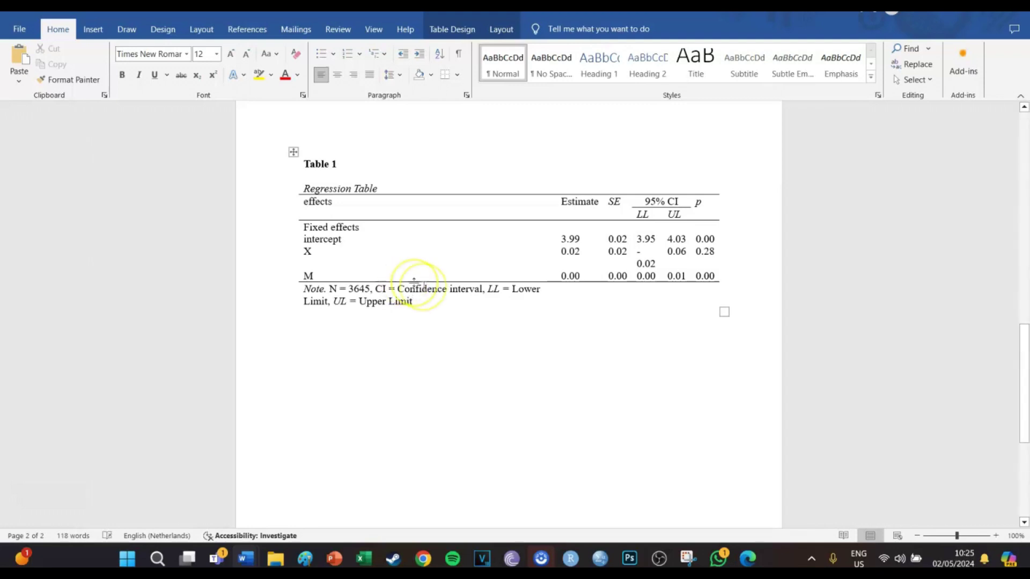
Step: Merge all cells of the note row into one cell spanning the table's full width
{"action": "left_click_drag", "start_coordinate": [420, 301], "coordinate": [303, 290]}
{"action": "left_click", "coordinate": [532, 311]}
{"action": "left_click_drag", "start_coordinate": [713, 294], "coordinate": [356, 282]}
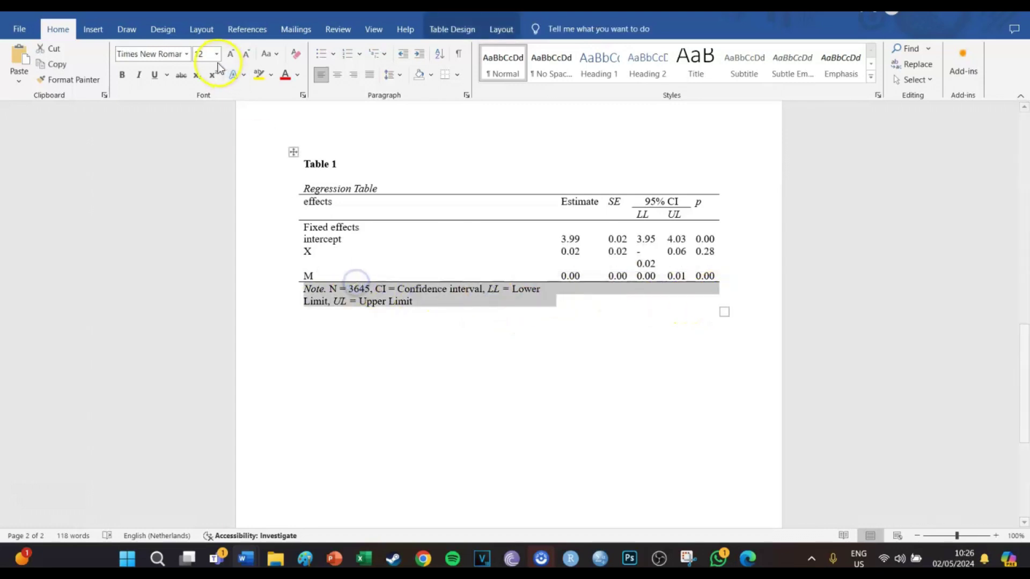
{"action": "left_click", "coordinate": [496, 29]}
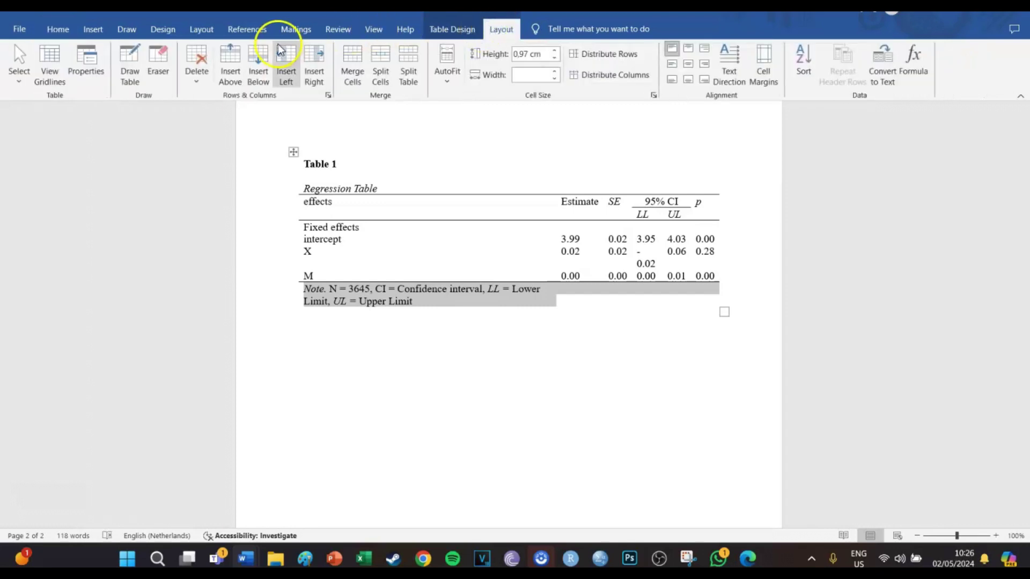
{"action": "left_click", "coordinate": [355, 63]}
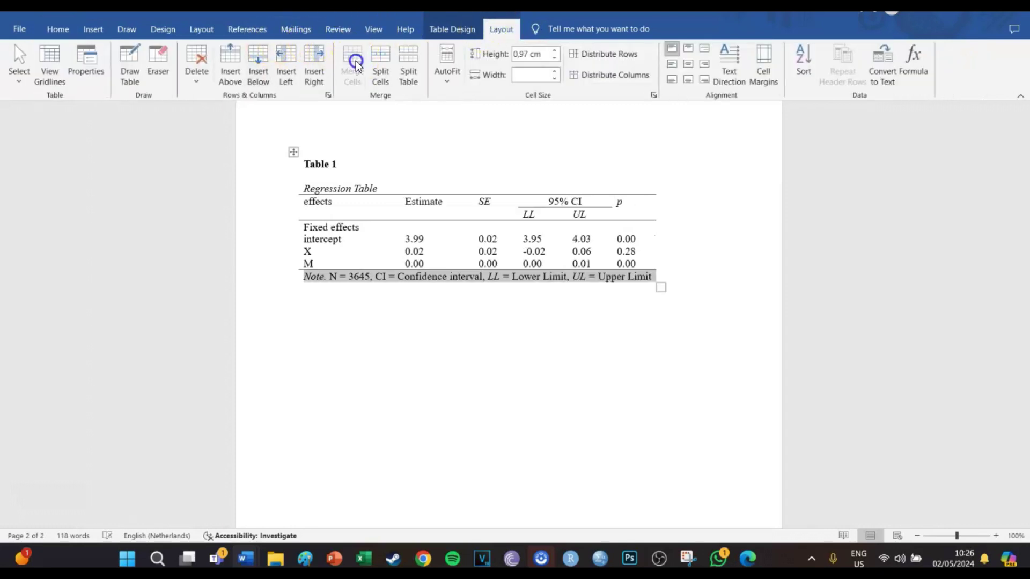
{"action": "left_click", "coordinate": [490, 288]}
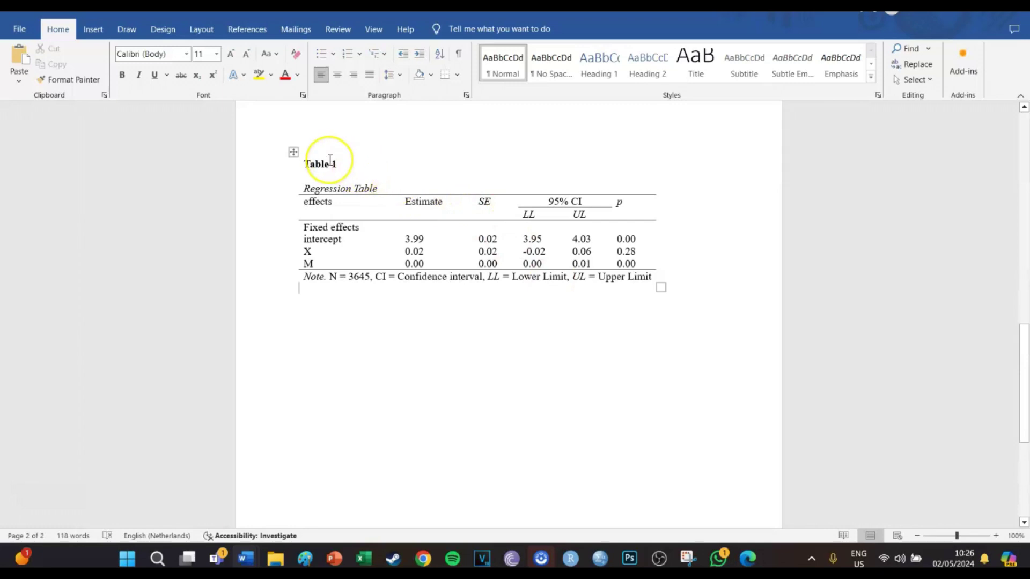
{"action": "left_click", "coordinate": [340, 182]}
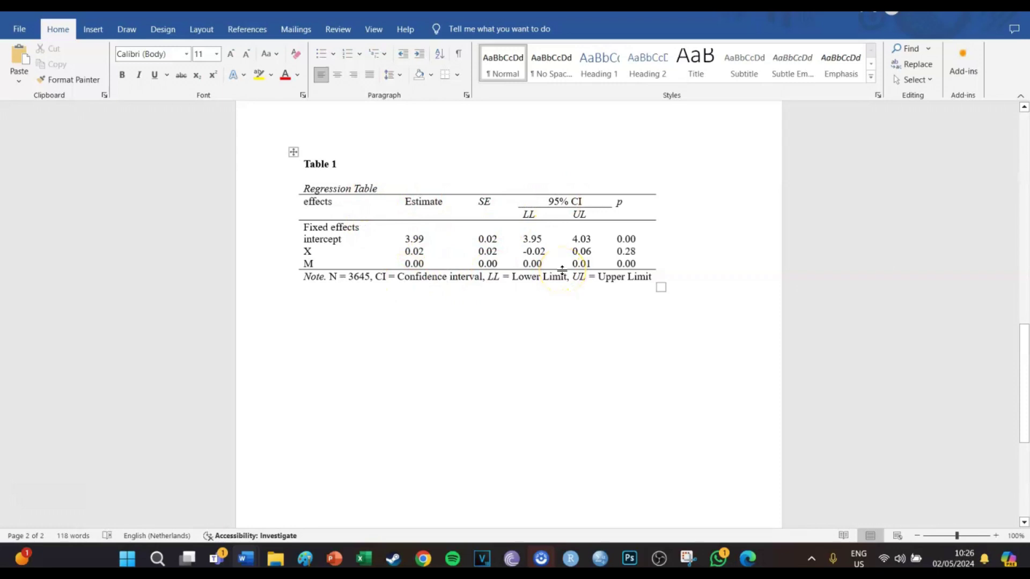
Step: Remove the leading zeros from the X and M values in the Estimate column, making them .02 and .00
{"action": "left_click", "coordinate": [410, 237]}
{"action": "left_click", "coordinate": [410, 251]}
{"action": "key", "text": "BackSpace"}
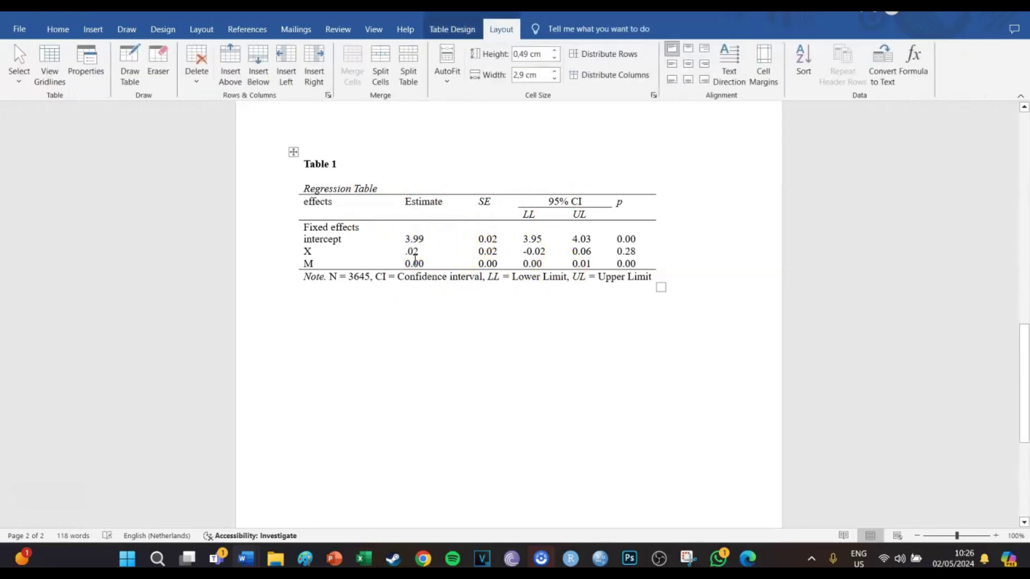
{"action": "left_click", "coordinate": [410, 263]}
{"action": "key", "text": "BackSpace"}
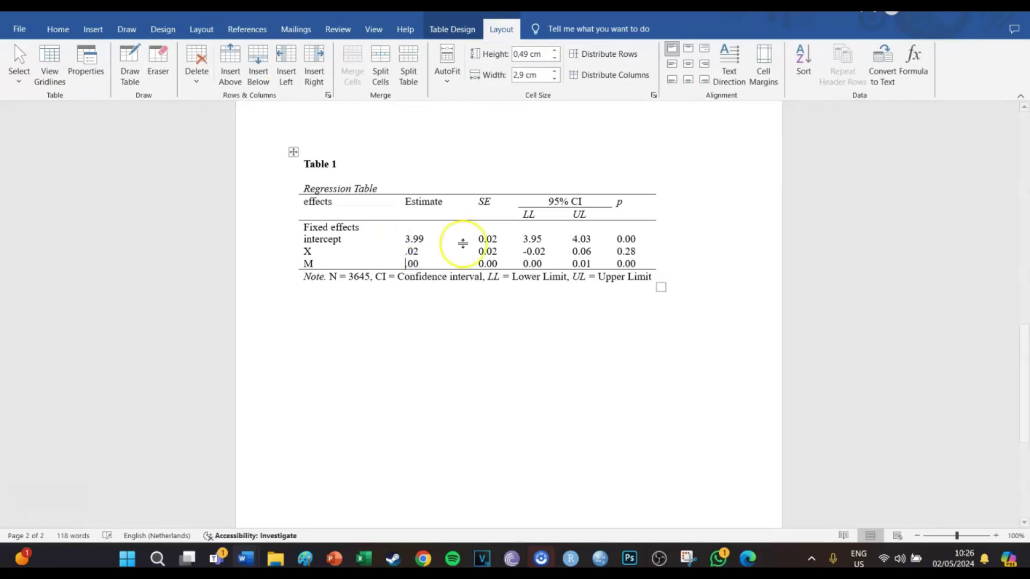
Step: Remove the leading zeros from all three SE values, making them .02, .02 and .00
{"action": "left_click", "coordinate": [485, 239]}
{"action": "key", "text": "BackSpace"}
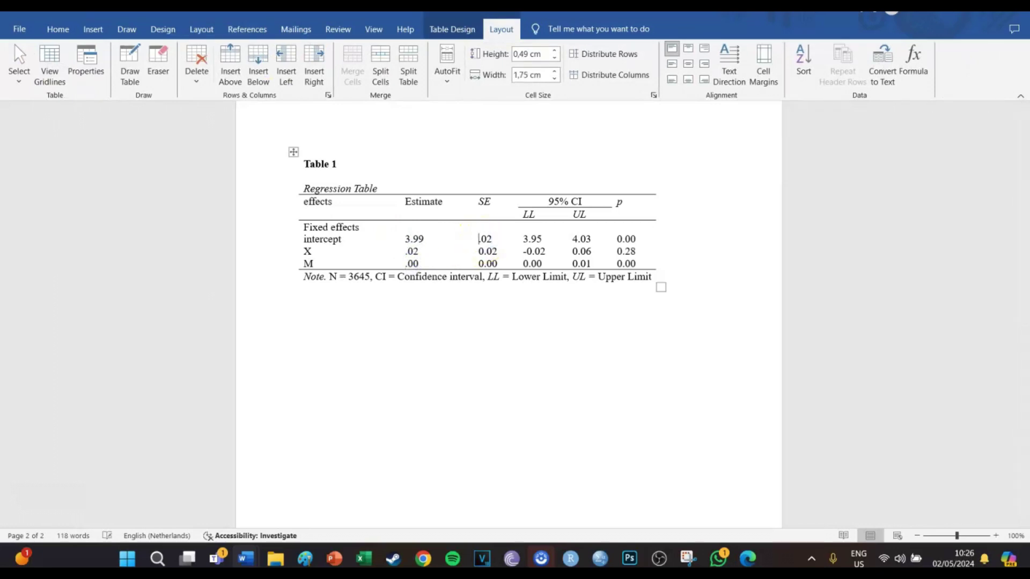
{"action": "key", "text": "BackSpace"}
{"action": "left_click", "coordinate": [485, 260]}
{"action": "key", "text": "BackSpace"}
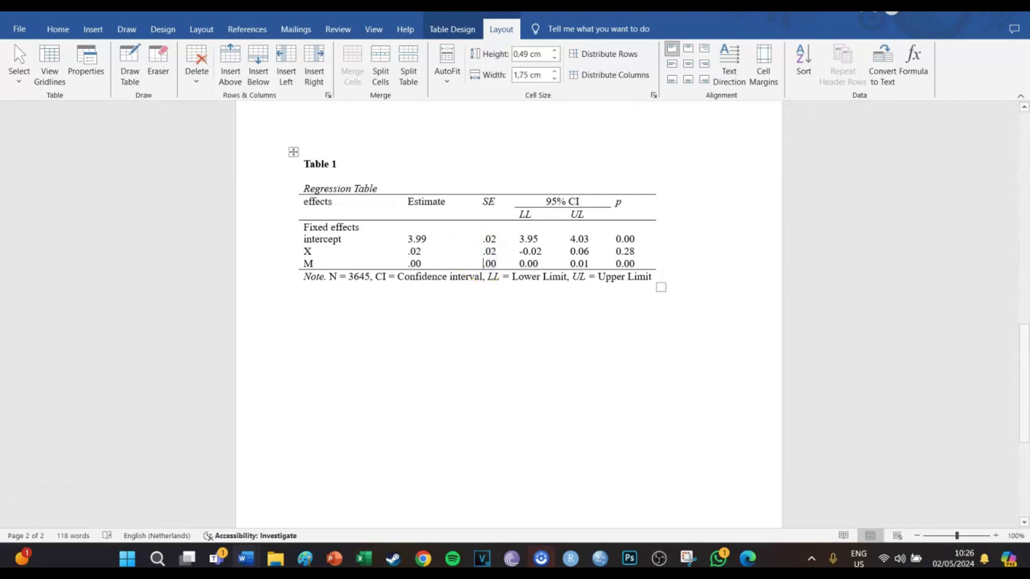
Step: Remove the leading zeros from the X and M confidence limits, making LL -.02 and .00 and UL .06 and .01
{"action": "left_click", "coordinate": [530, 250]}
{"action": "key", "text": "BackSpace"}
{"action": "left_click", "coordinate": [529, 264]}
{"action": "key", "text": "BackSpace"}
{"action": "left_click", "coordinate": [571, 251]}
{"action": "key", "text": "BackSpace"}
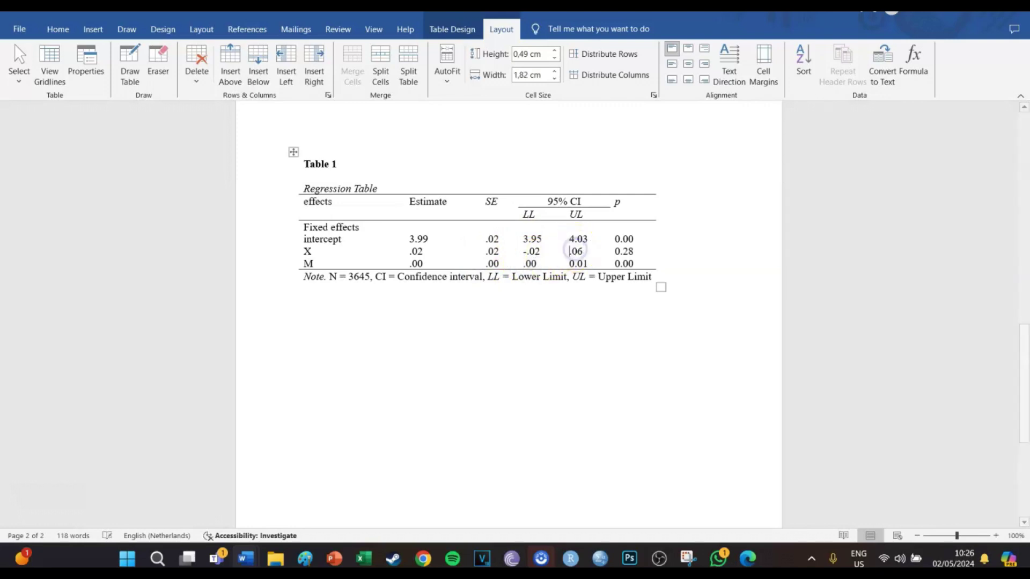
{"action": "key", "text": "BackSpace"}
Step: Remove the leading zeros from all three p values, making them .00, .28 and .00
{"action": "left_click", "coordinate": [619, 236]}
{"action": "key", "text": "BackSpace"}
{"action": "left_click", "coordinate": [618, 250]}
{"action": "key", "text": "BackSpace"}
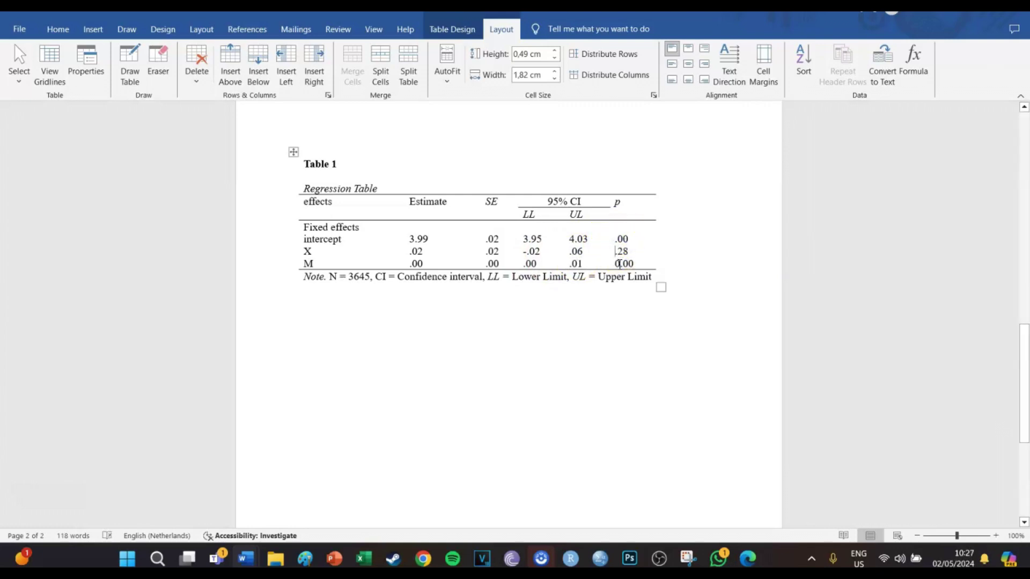
{"action": "left_click", "coordinate": [619, 264]}
{"action": "key", "text": "BackSpace"}
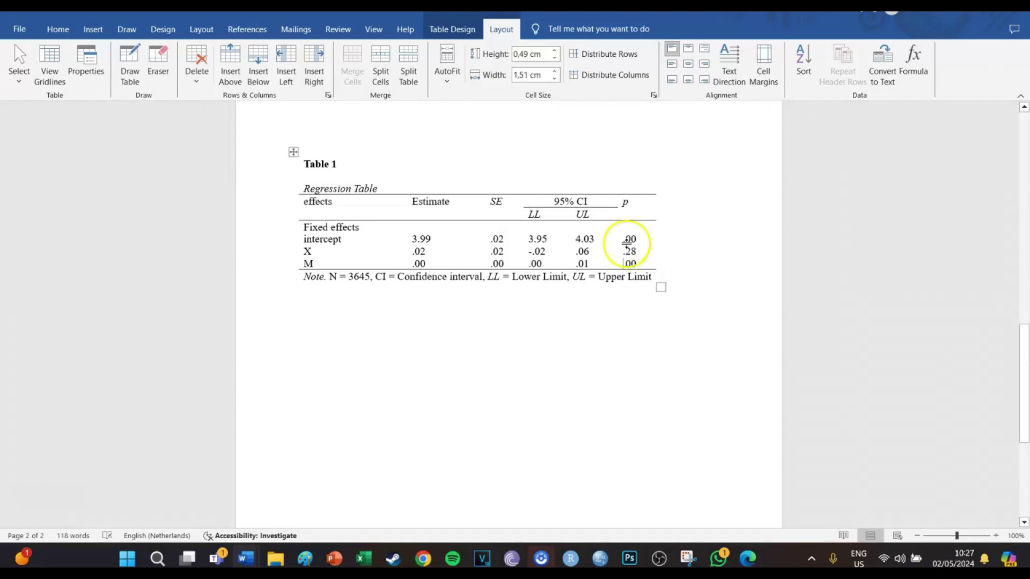
{"action": "left_click", "coordinate": [637, 296]}
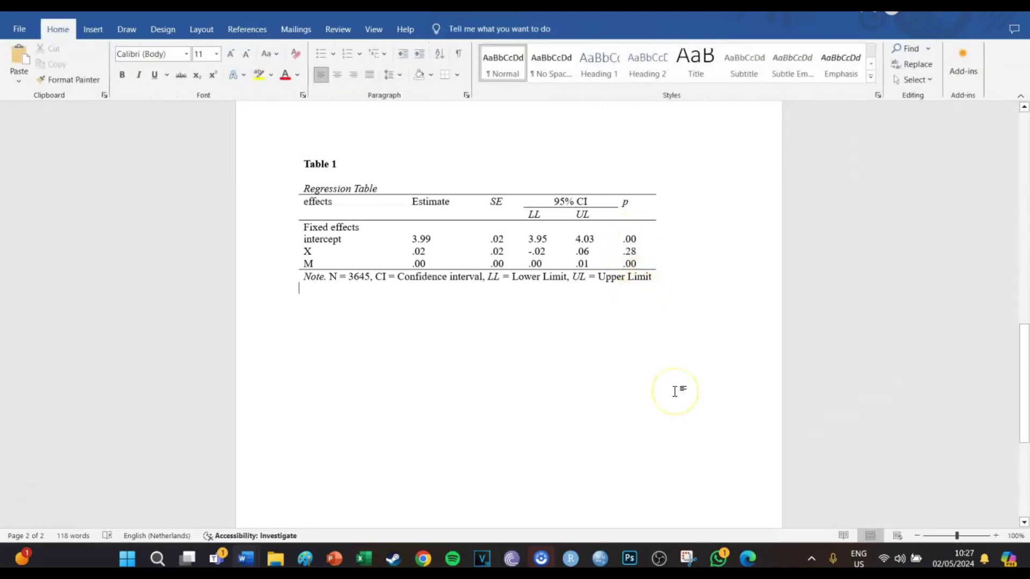